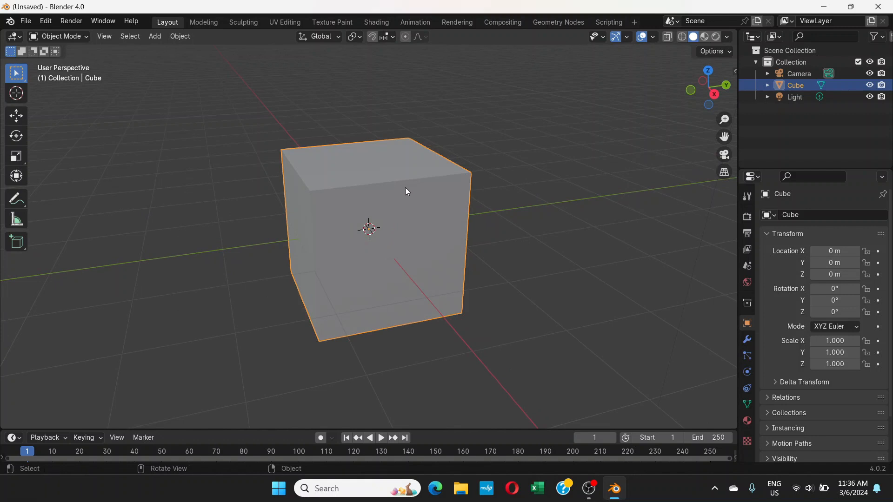
- Add a Subdivision Surface modifier to the default cube
click(749, 338)
click(801, 215)
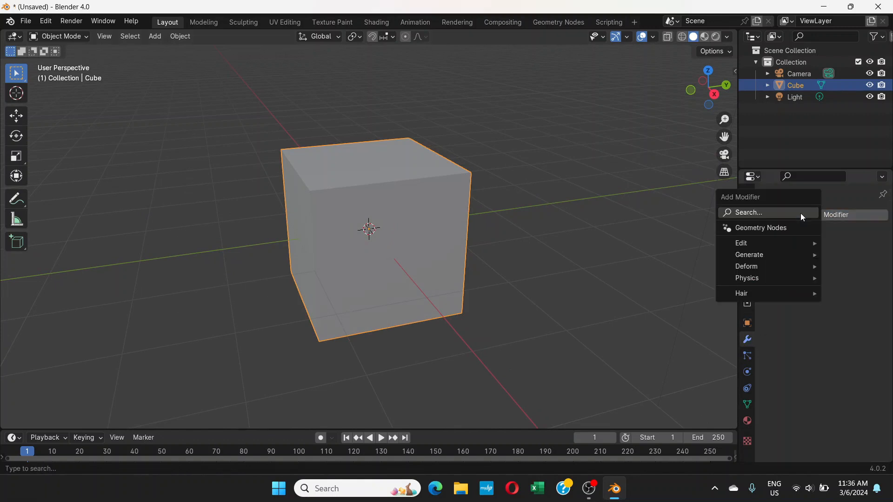
mouse_move(753, 255)
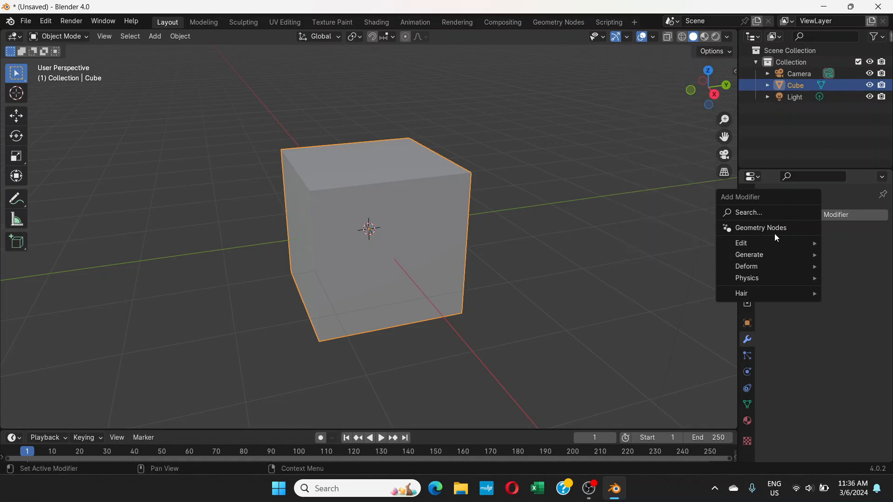
mouse_move(783, 250)
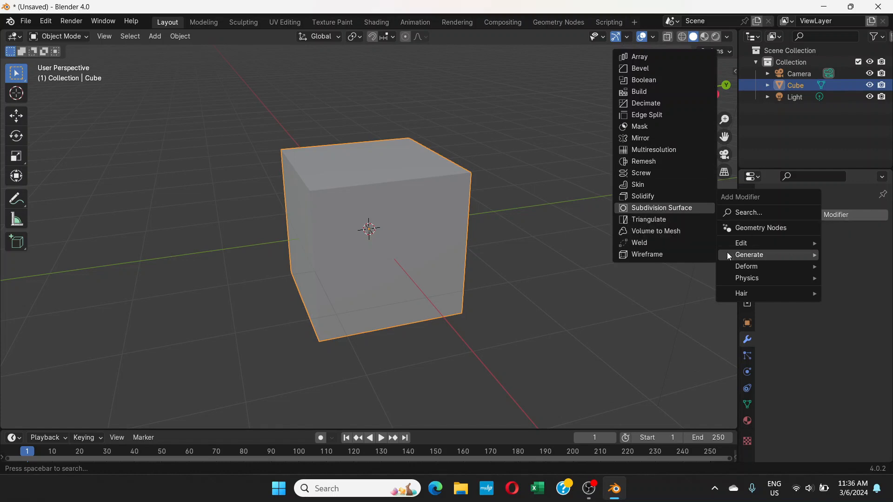
click(767, 255)
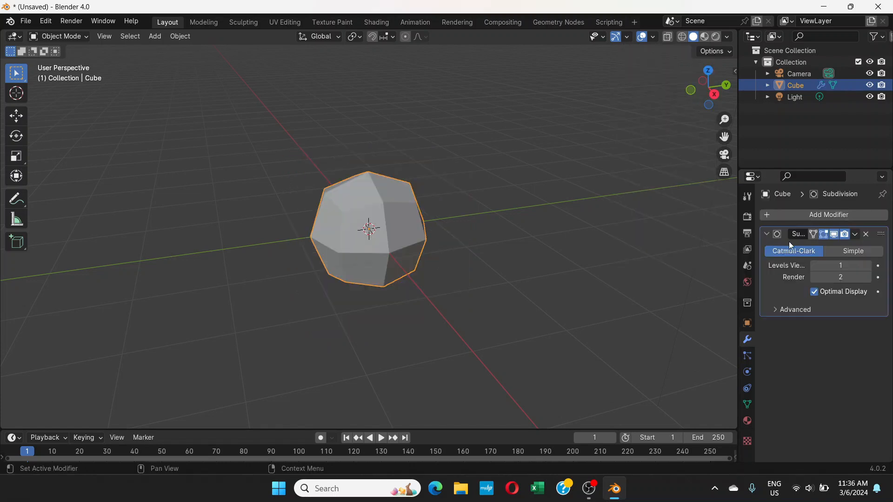
scroll(447, 258, up, 1)
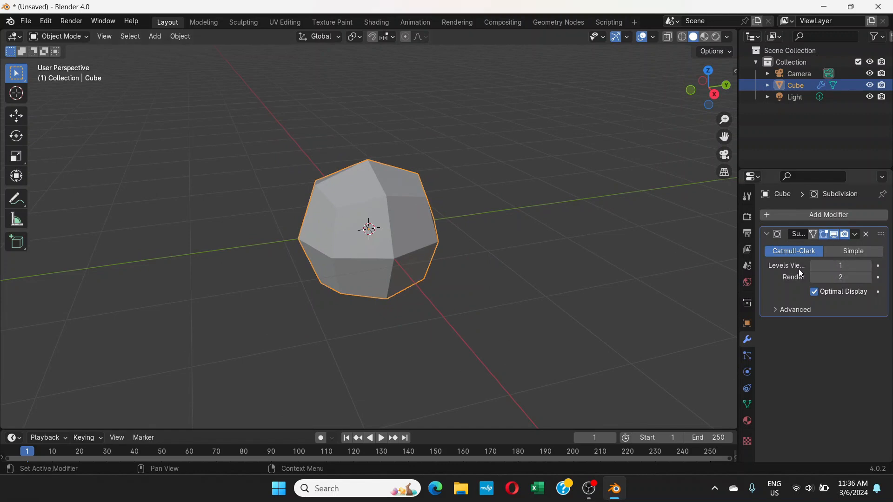
- Set the subdivision modifier's viewport level to 2 and apply the modifier to the mesh
click(869, 266)
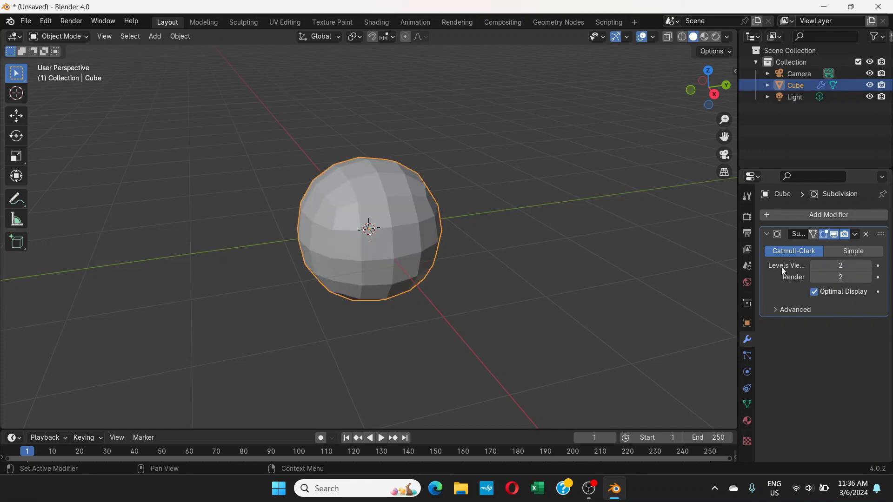
click(856, 236)
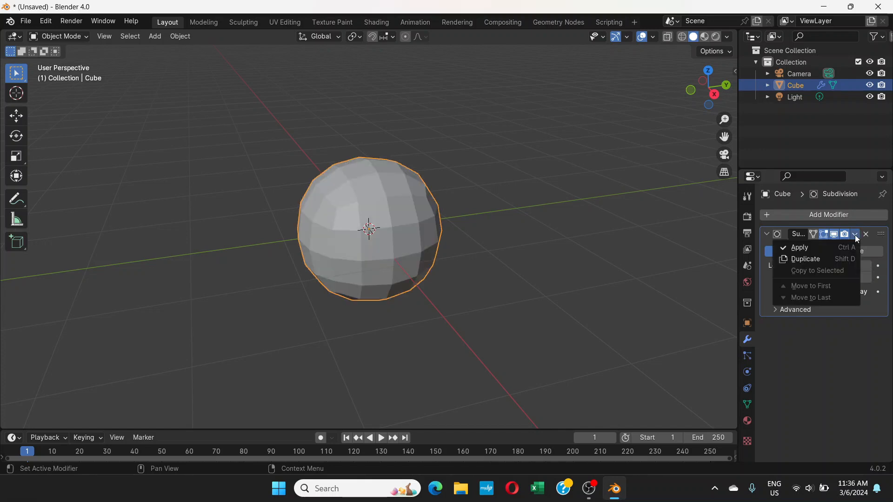
click(802, 251)
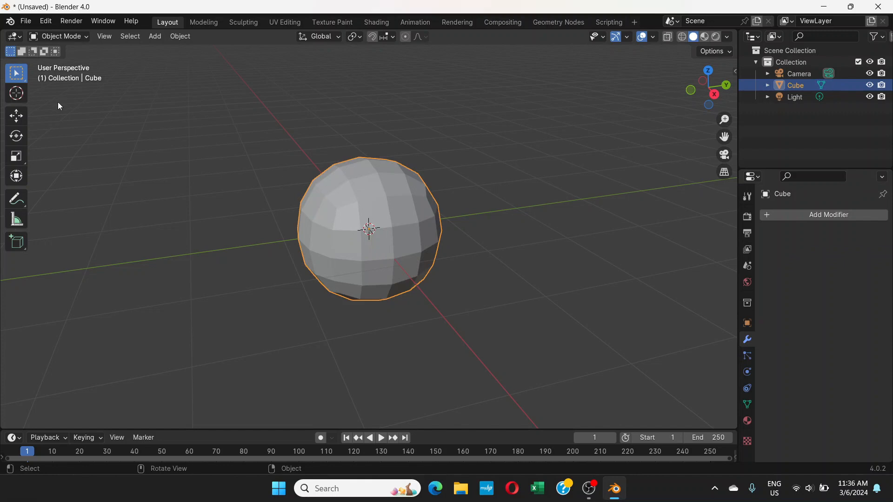
- Switch the rounded cube to Edit Mode and deselect all its vertices in the top orthographic view
click(86, 36)
click(78, 63)
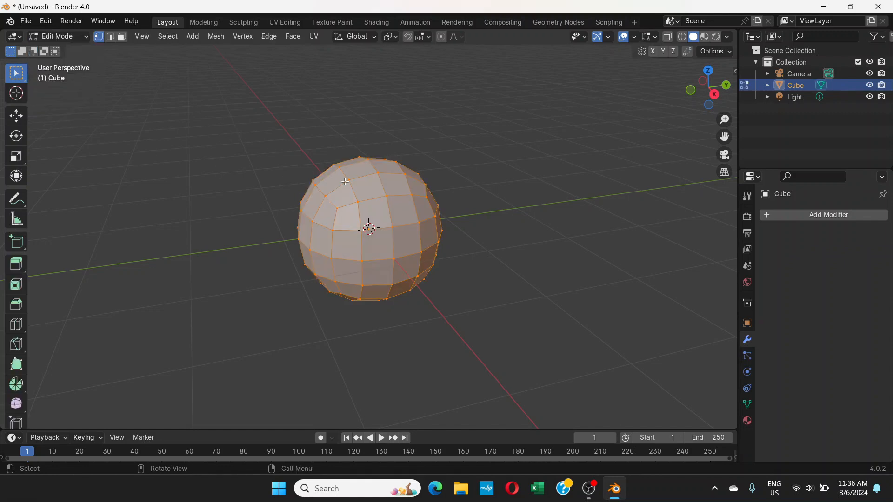
mouse_move(434, 187)
middle_down()
mouse_move(398, 160)
mouse_move(431, 159)
mouse_move(421, 188)
middle_up()
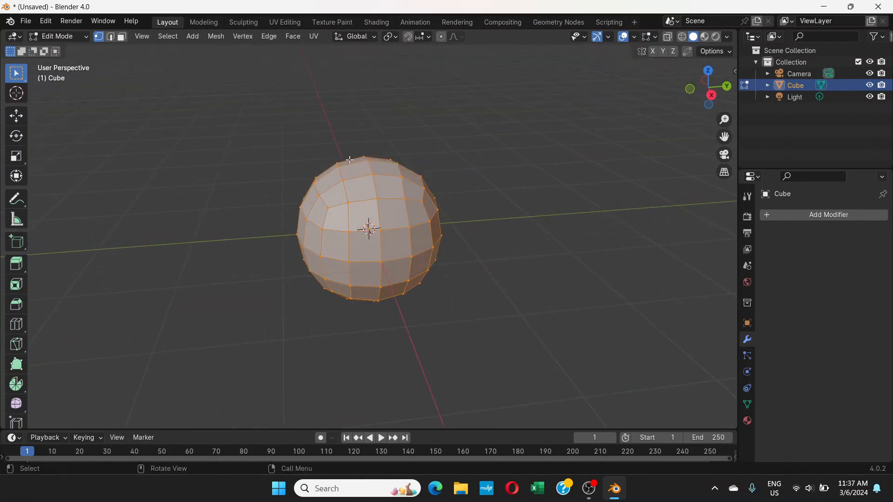
middle_drag(350, 160, 351, 213)
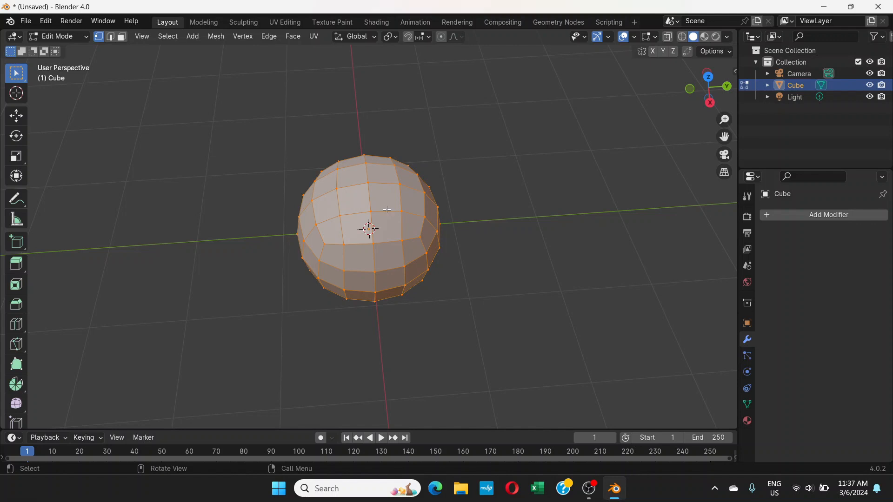
click(710, 76)
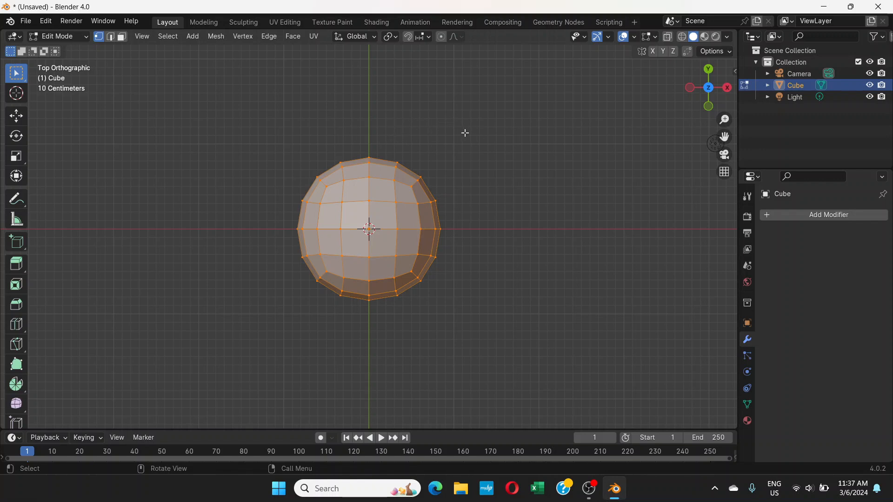
click(489, 112)
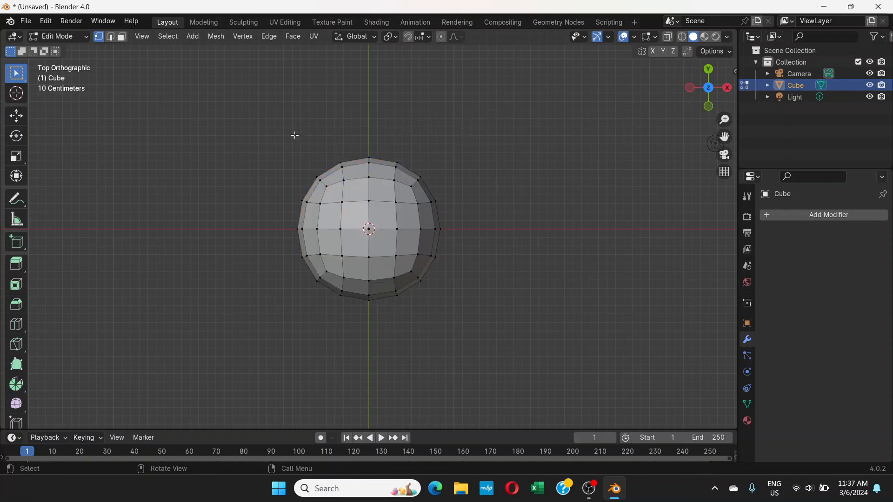
- Delete the sphere's upper vertices on the negative X side, keeping those on the centre line
drag(359, 122, 228, 344)
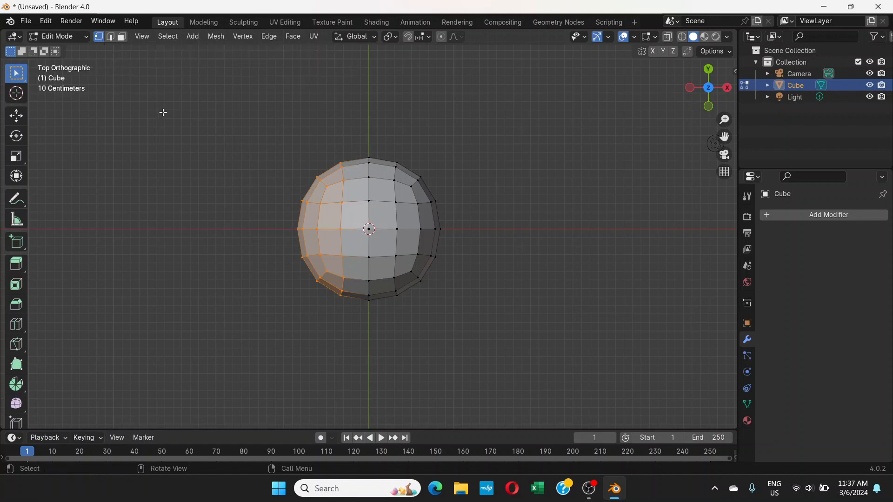
middle_drag(350, 198, 415, 222)
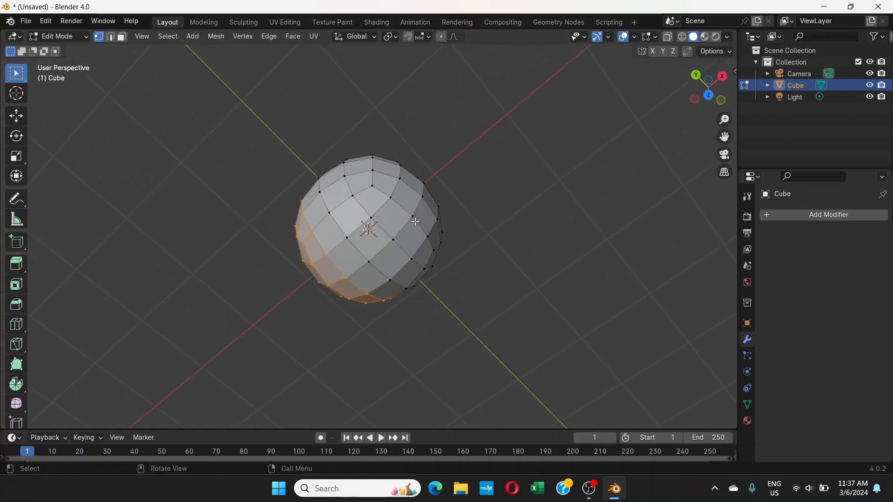
key(KP_7)
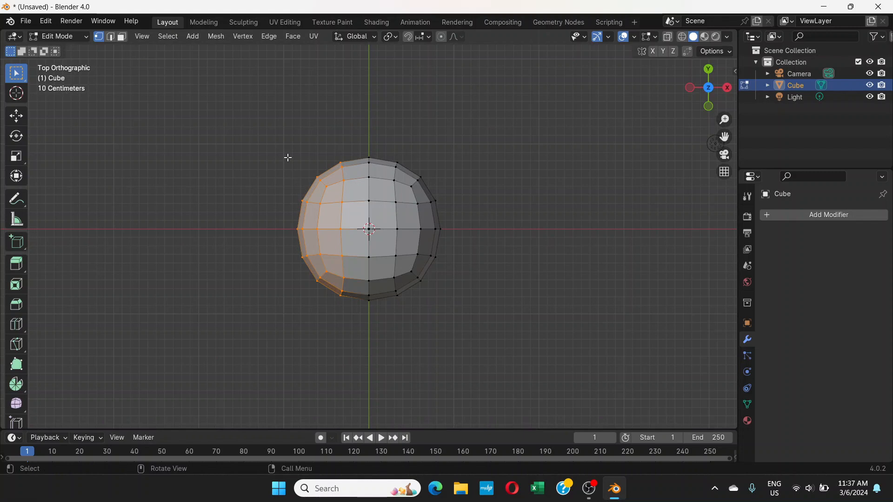
key(x)
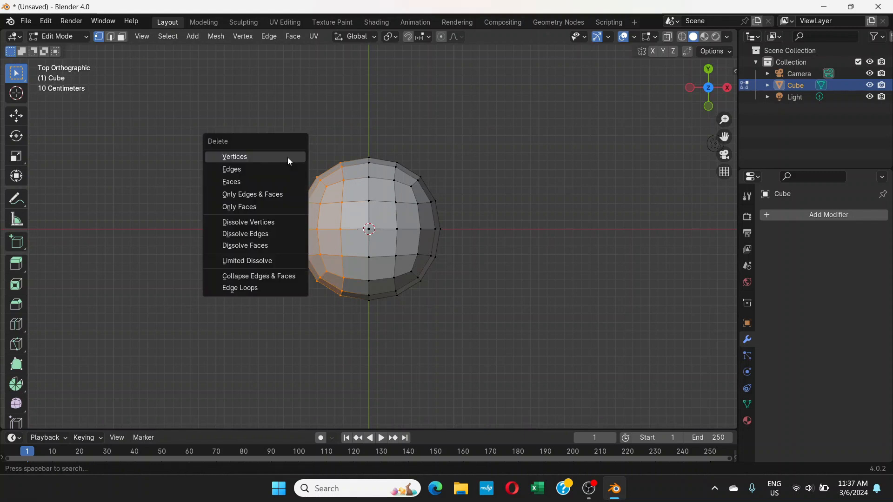
click(238, 158)
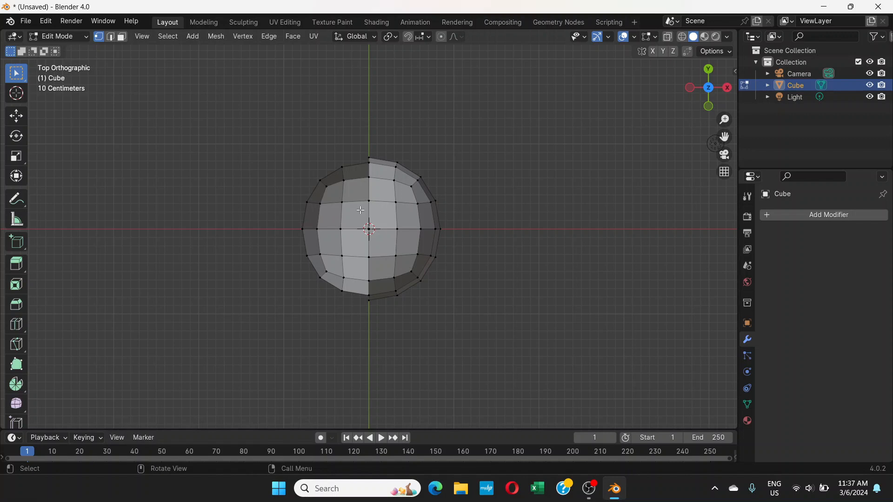
- Delete the remaining underside vertices on the negative X side so only the positive X half is kept
middle_drag(361, 210, 382, 191)
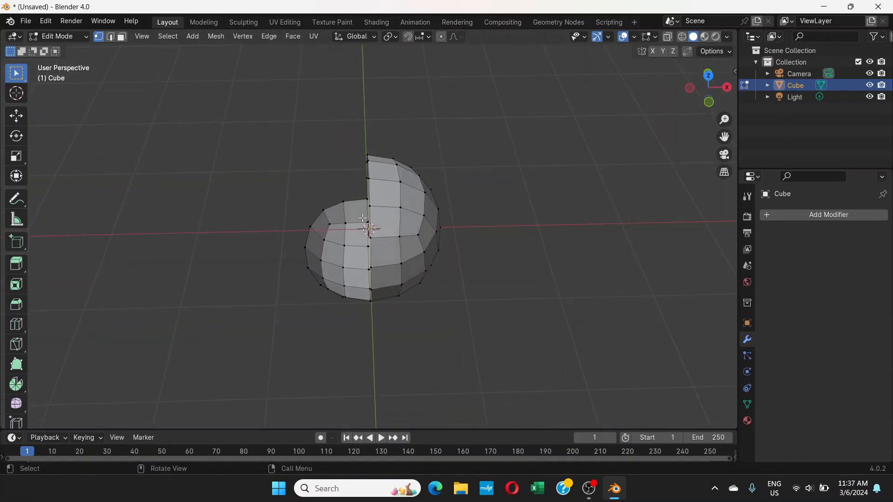
key(KP_7)
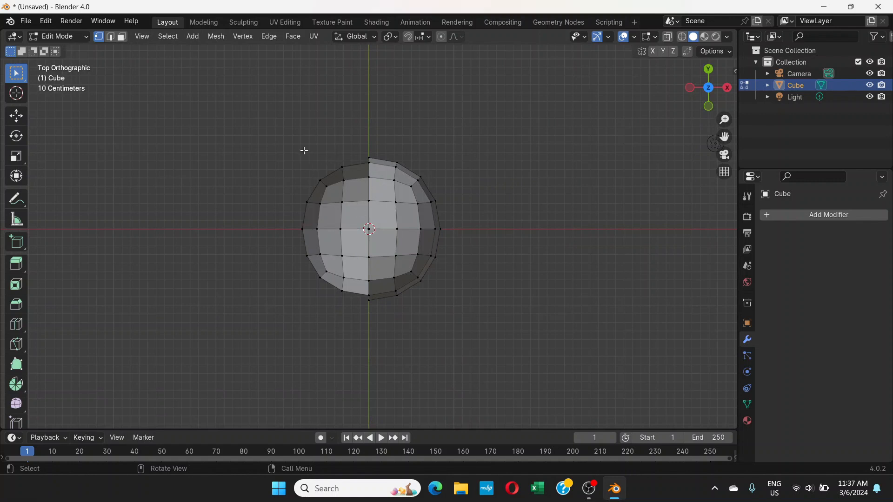
drag(229, 105, 359, 378)
key(x)
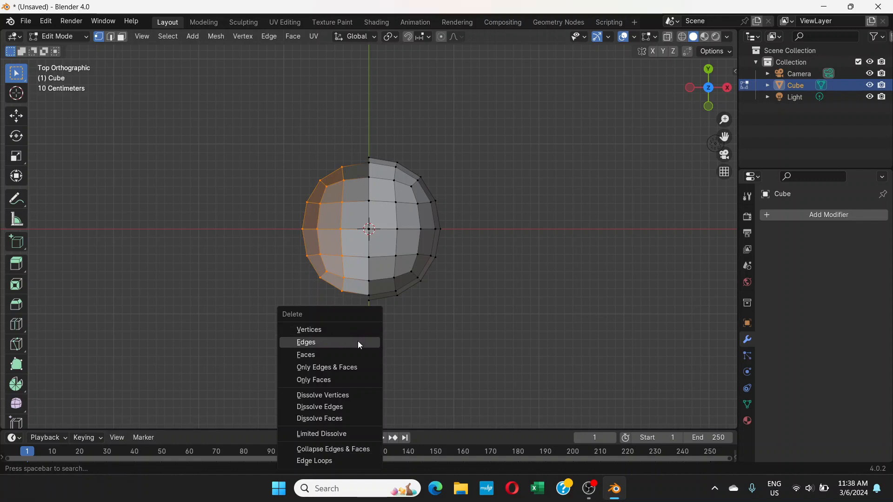
click(326, 329)
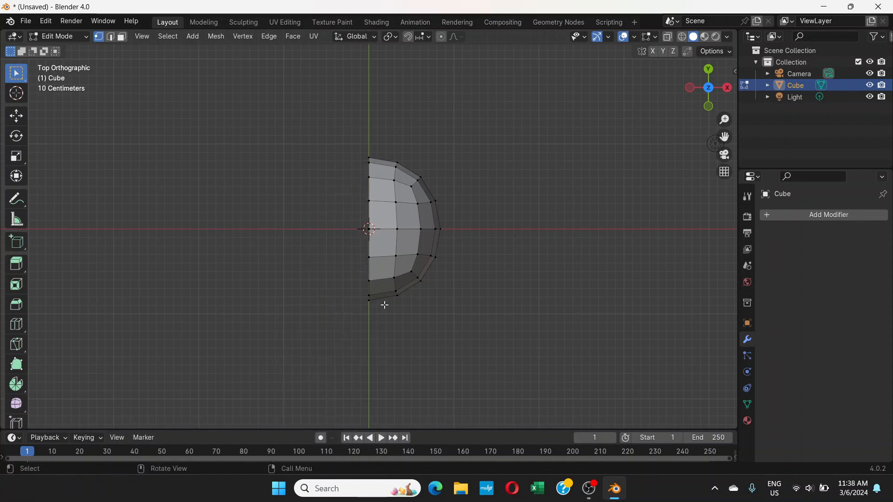
- Delete the half sphere's upper and underside vertices on the negative Y side, keeping those on the X axis
middle_drag(420, 293, 414, 224)
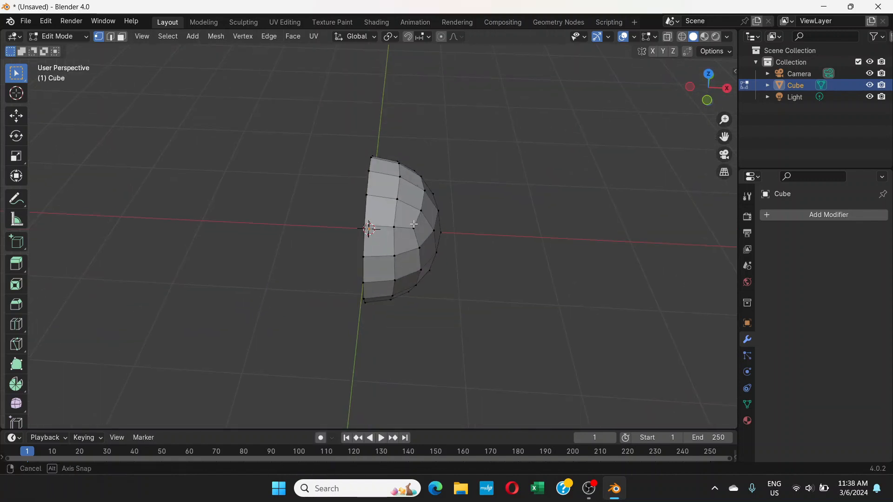
key(KP_7)
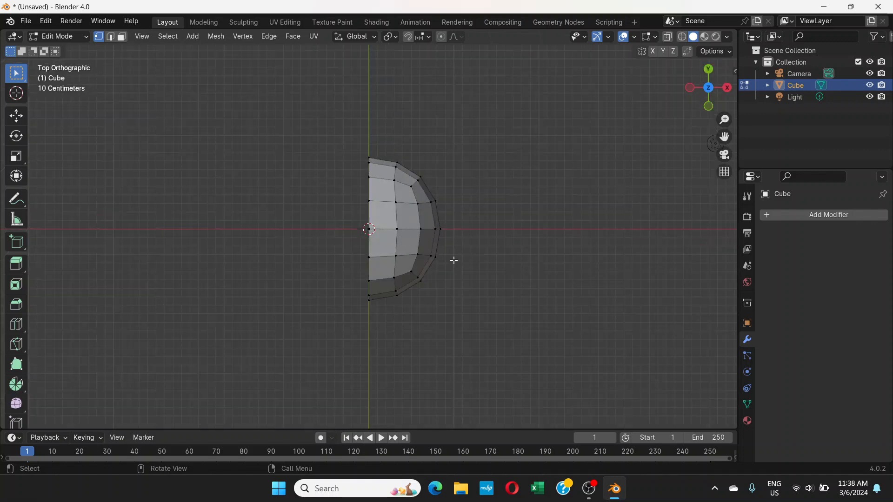
drag(349, 373, 504, 240)
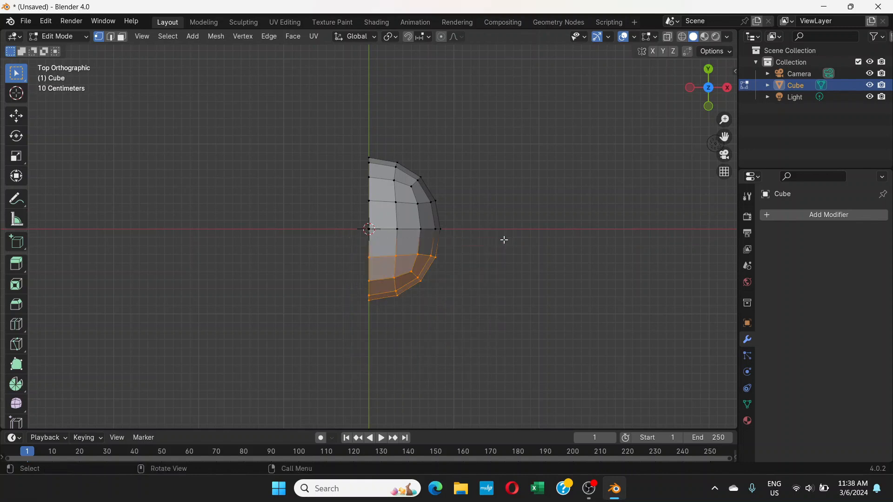
key(x)
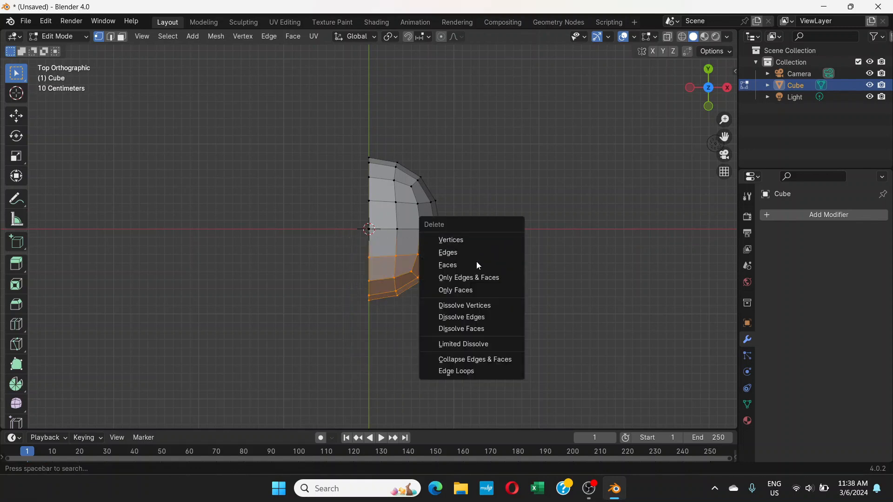
click(466, 241)
drag(343, 328, 509, 255)
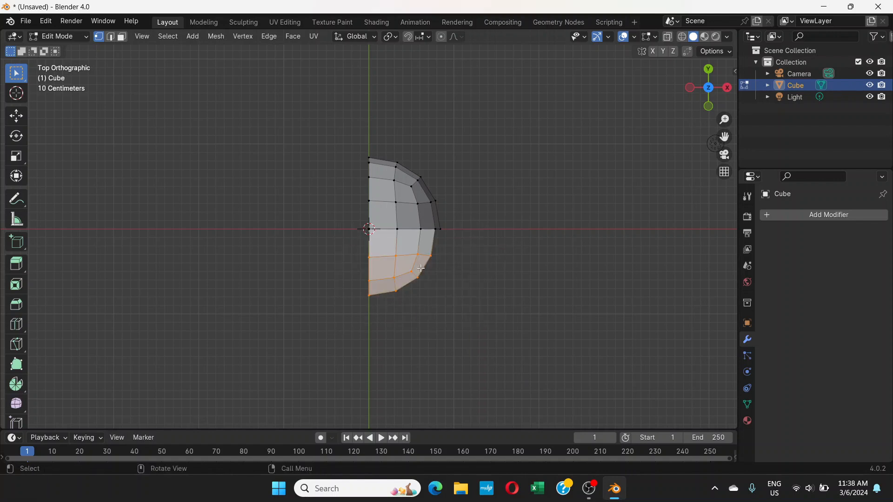
key(x)
click(364, 281)
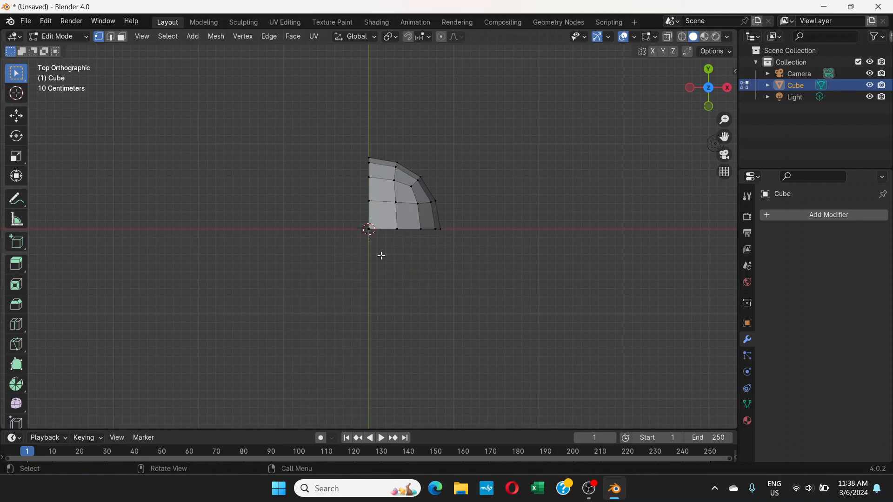
- In the front orthographic view, delete the vertices below the X axis to keep one eighth of the sphere
middle_drag(386, 251, 387, 170)
key(KP_1)
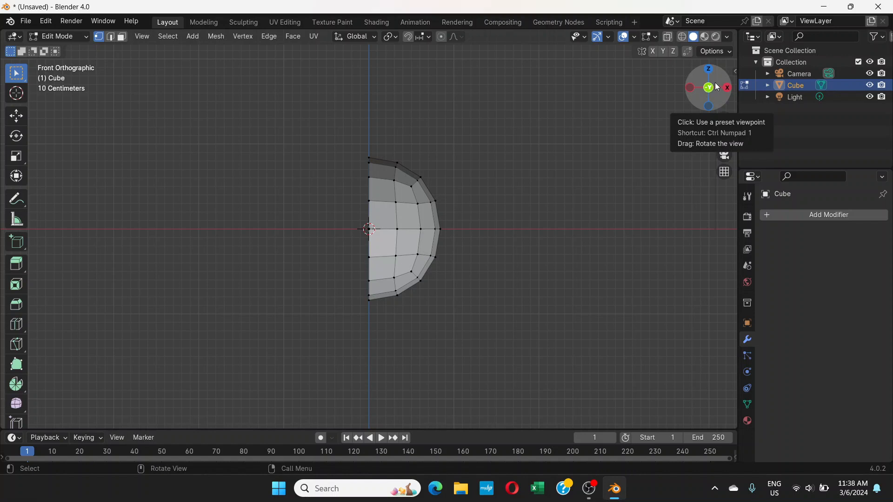
drag(351, 379, 510, 239)
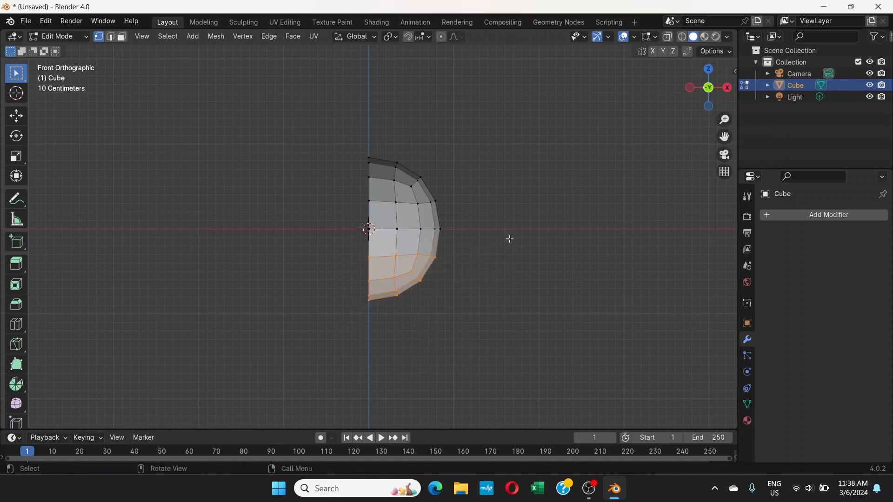
key(x)
click(468, 241)
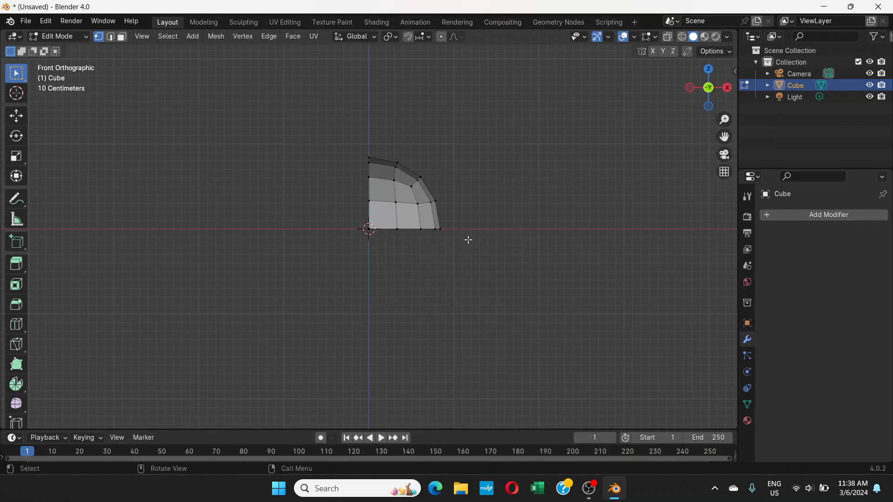
- In top view, knife-cut from the three-edge corner vertex diagonally through the next inner vertex to the Y-axis edge nearest the origin
middle_drag(410, 247, 431, 4)
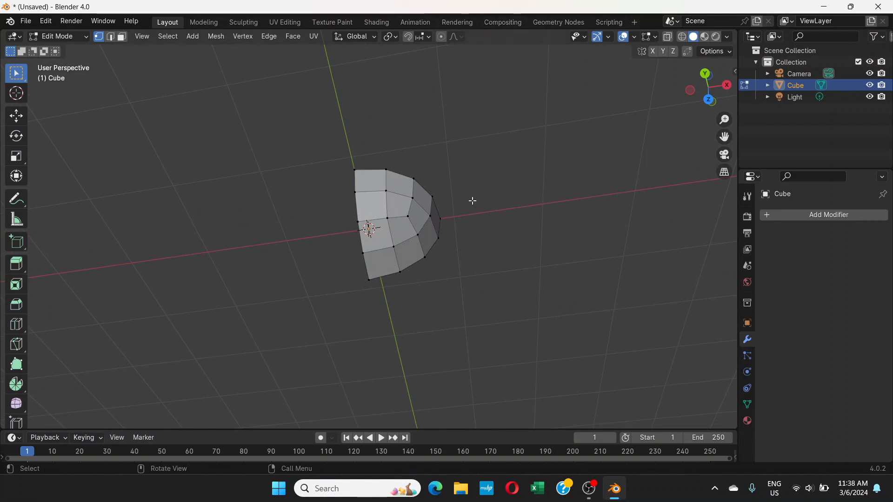
key(KP_7)
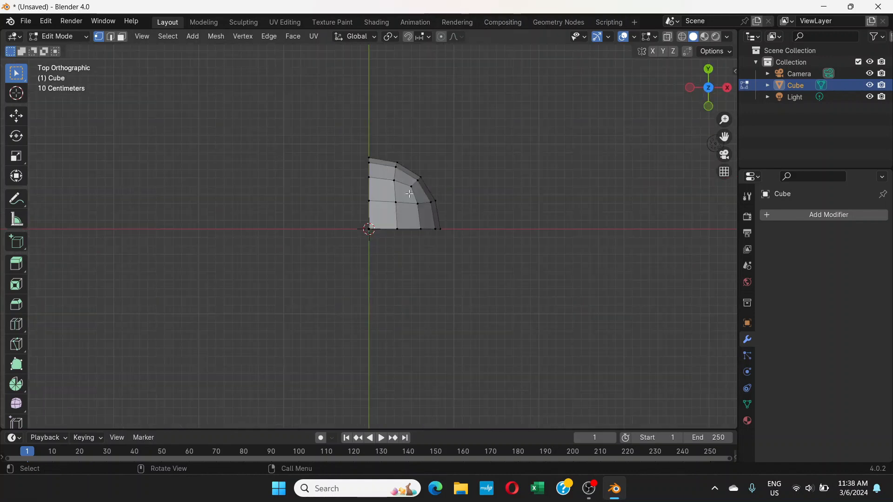
mouse_move(409, 193)
middle_down()
mouse_move(420, 145)
mouse_move(408, 188)
middle_up()
key(KP_7)
scroll(447, 196, up, 3)
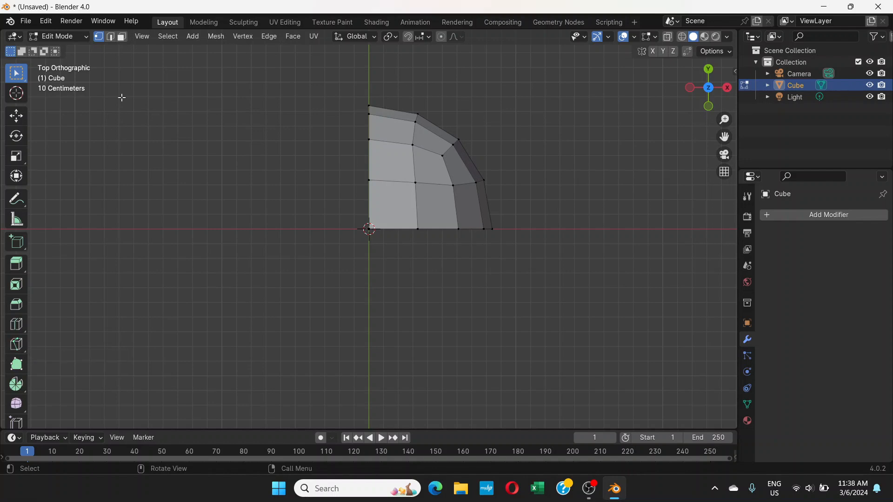
click(16, 346)
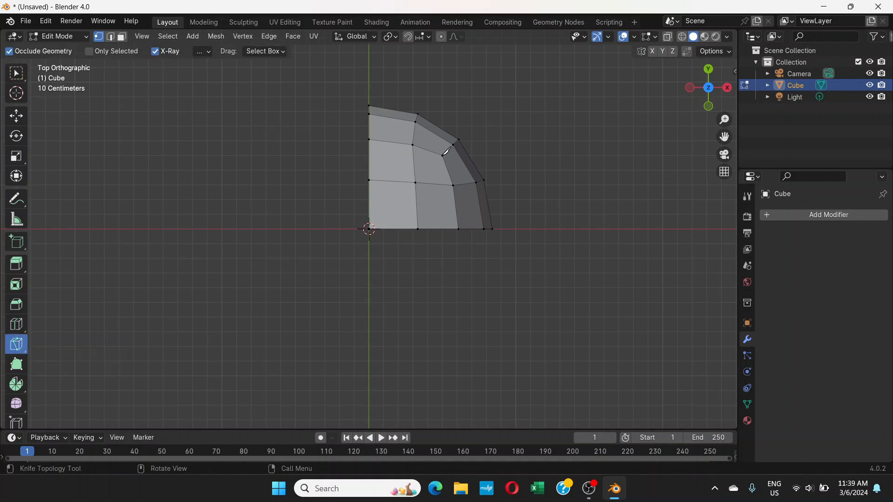
click(443, 155)
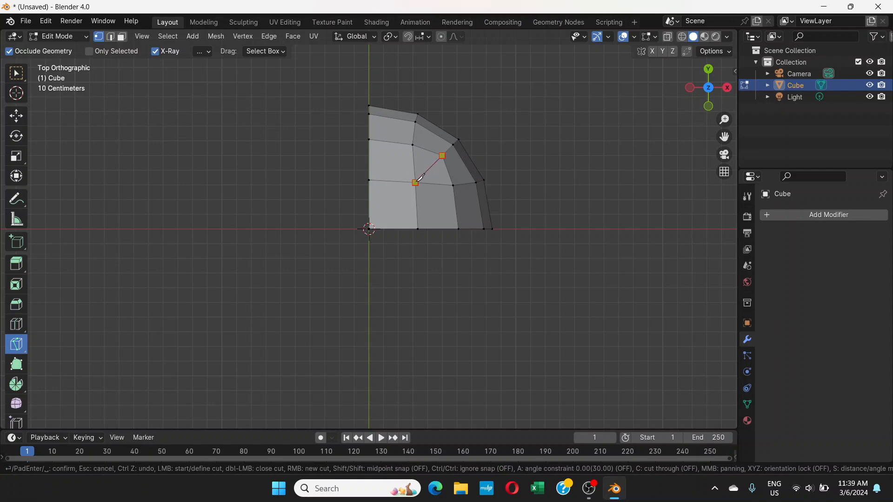
click(415, 183)
click(375, 194)
key(Return)
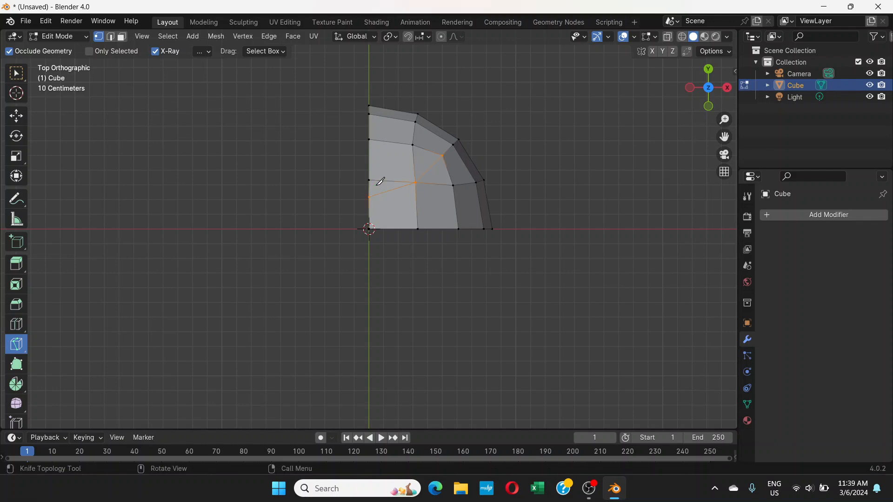
- Add a Mirror modifier across the X, Y and Z axes in Object Mode and apply it to rebuild the full sphere
click(85, 36)
click(67, 50)
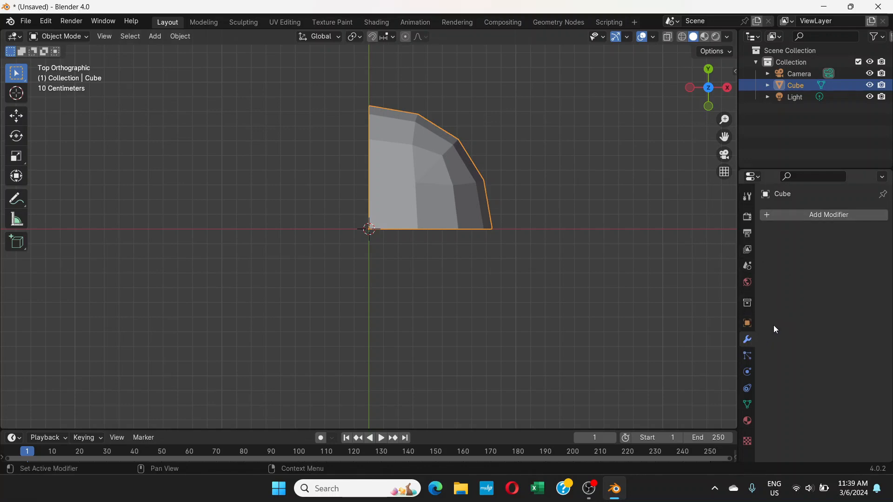
click(796, 215)
mouse_move(750, 215)
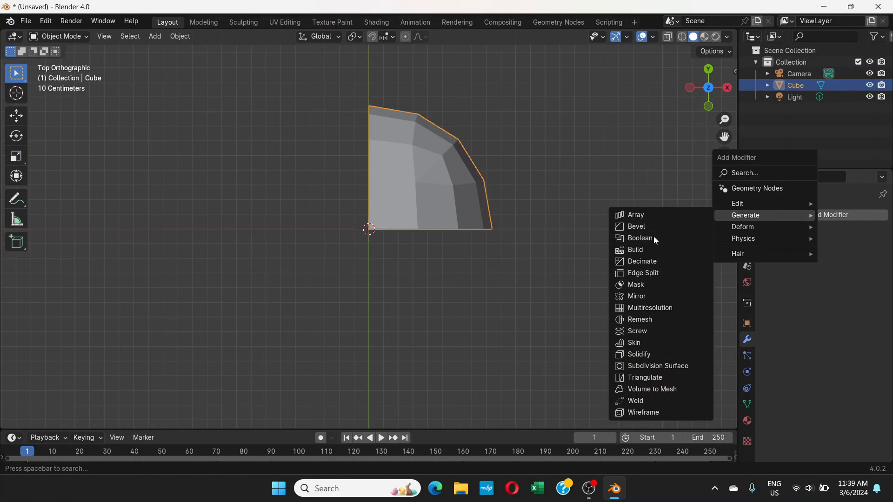
click(644, 298)
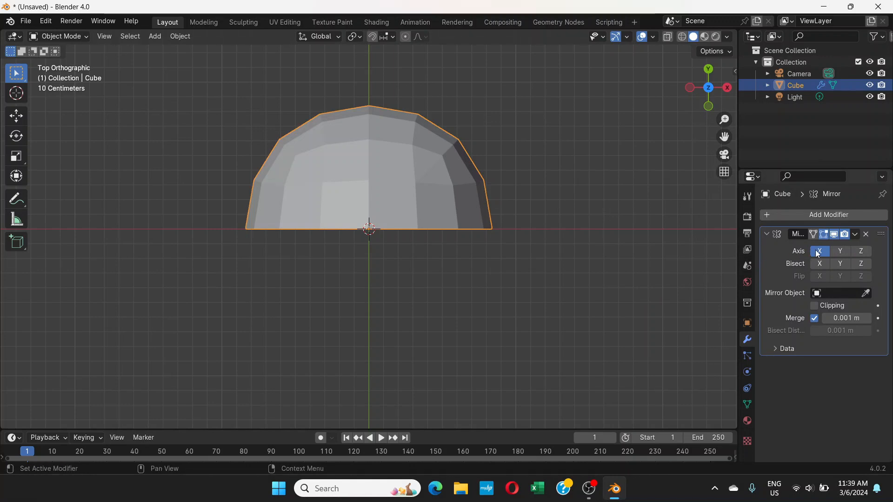
click(840, 252)
click(862, 251)
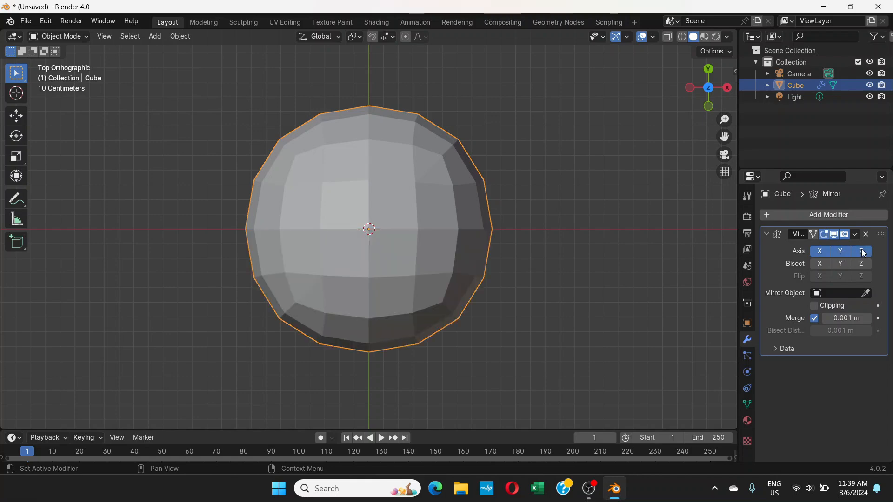
middle_drag(681, 266, 578, 268)
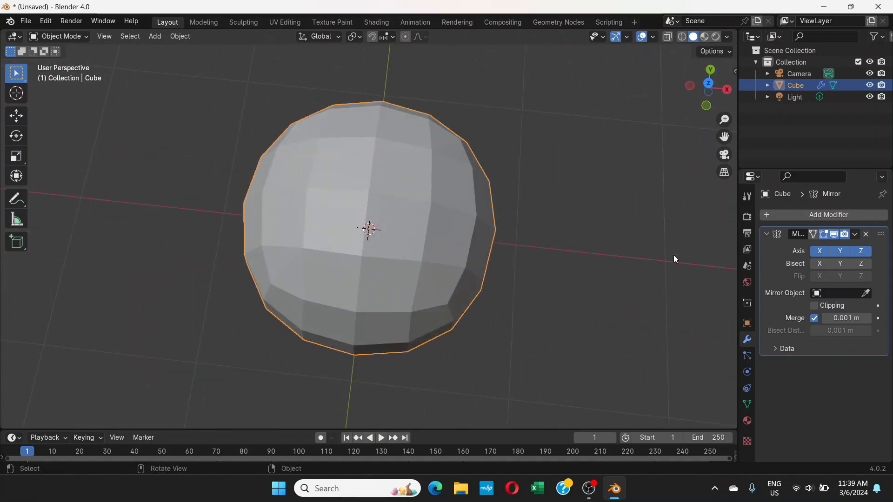
click(856, 236)
click(816, 246)
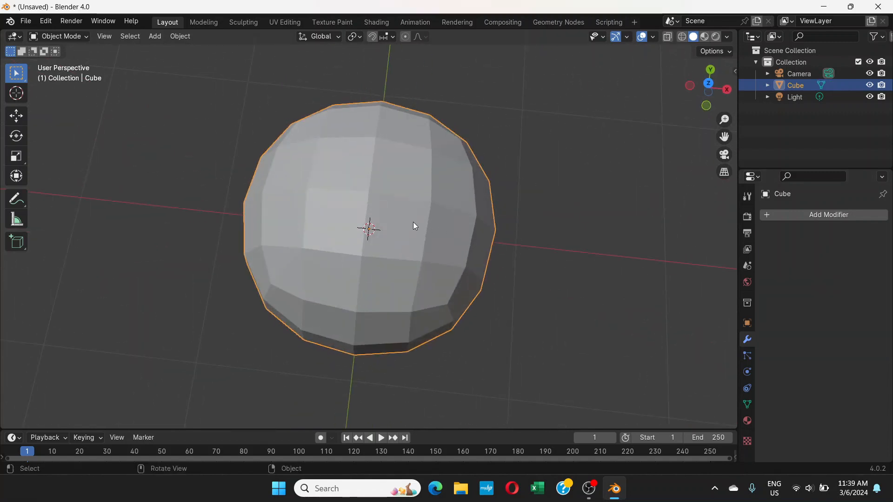
- Add a Catmull-Clark Subdivision Surface modifier with one viewport level to the mirrored sphere and apply it
click(87, 36)
click(61, 61)
middle_drag(358, 199, 468, 234)
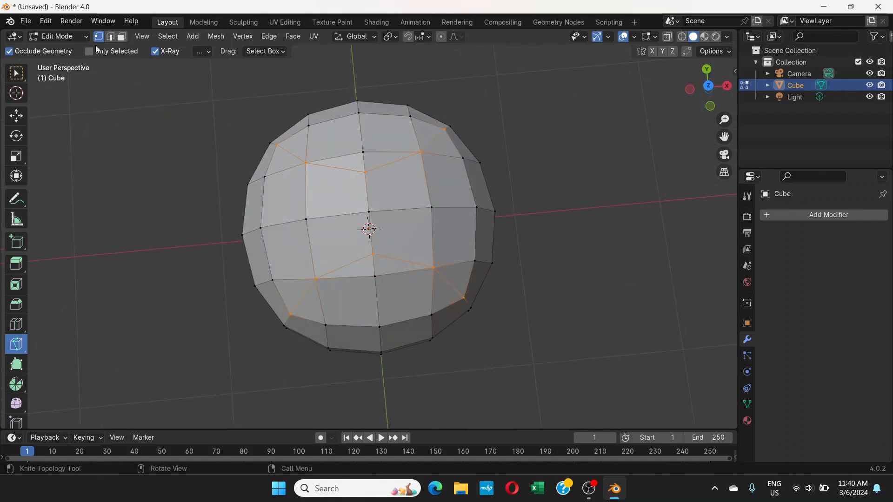
click(57, 36)
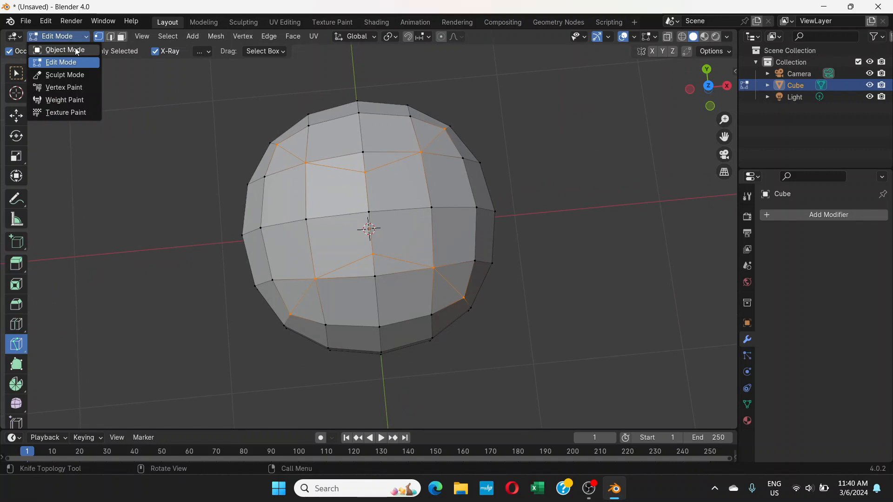
click(77, 50)
middle_drag(415, 196, 392, 152)
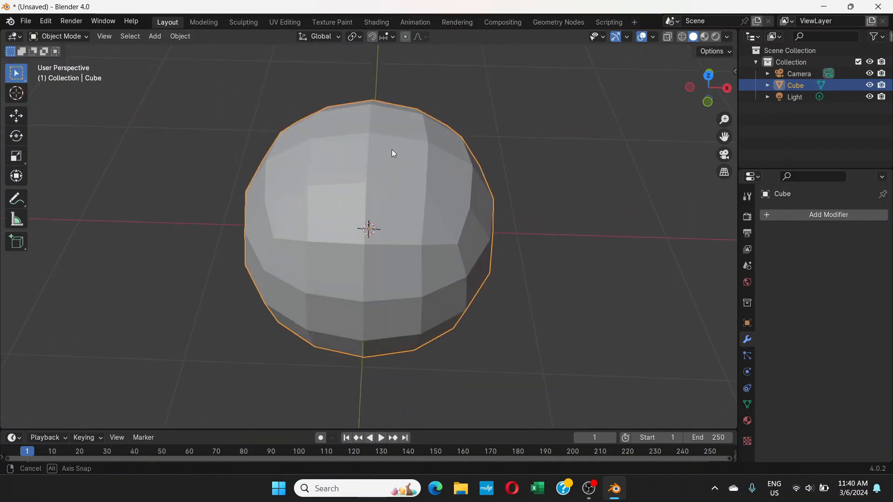
click(802, 215)
mouse_move(730, 225)
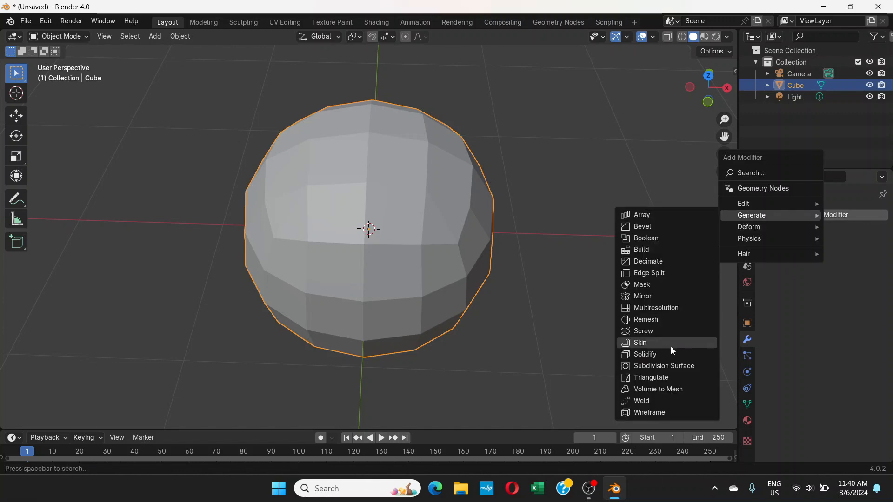
click(660, 365)
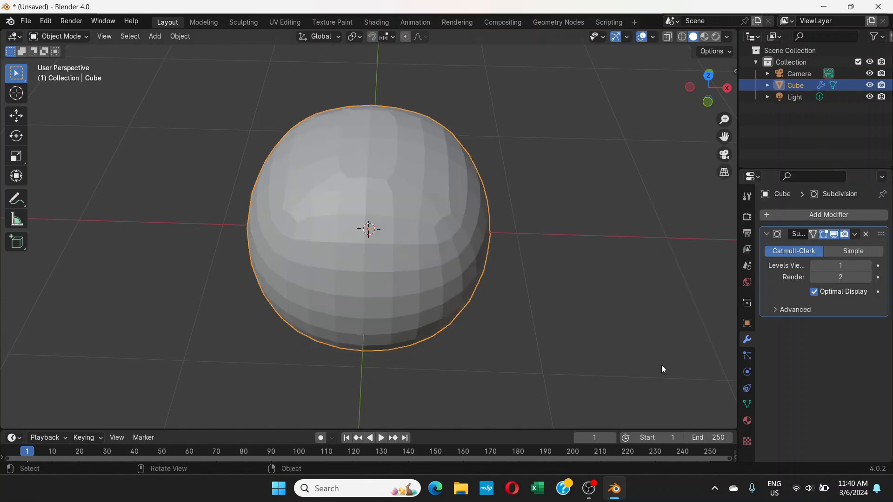
click(856, 235)
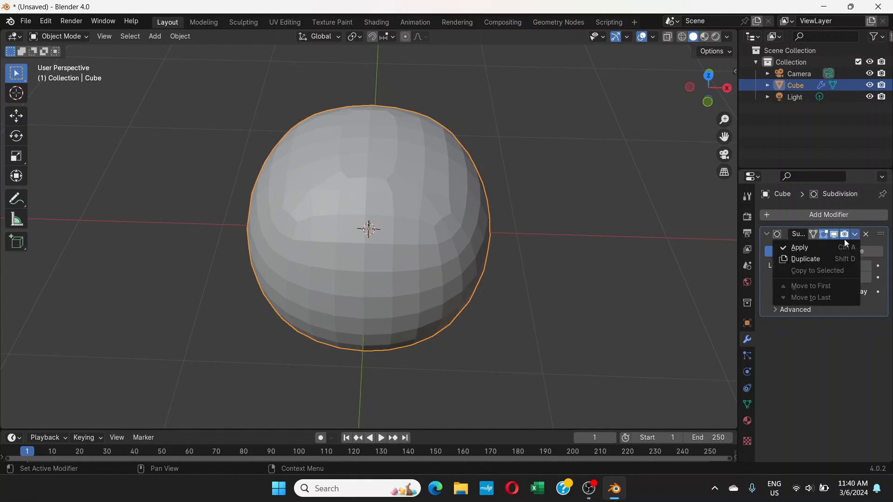
click(821, 247)
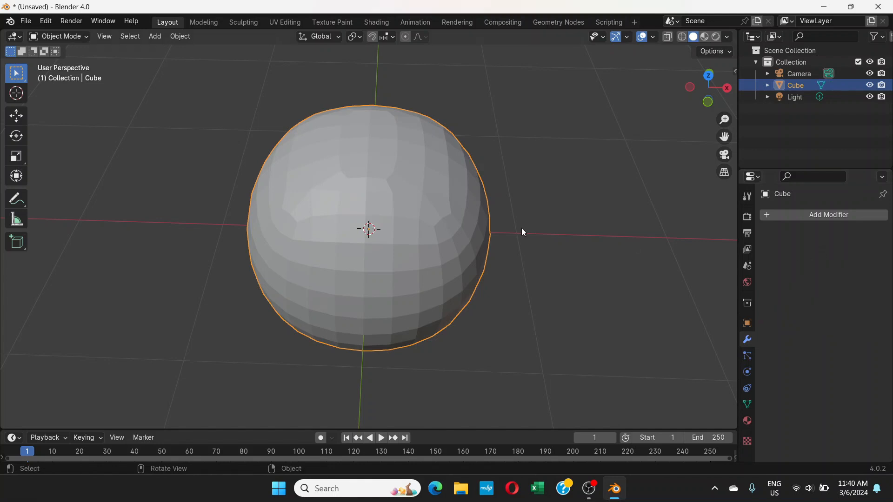
- Return to editing the subdivided mesh with the box selection tool and clear the current selection
click(86, 34)
click(74, 64)
middle_drag(288, 129, 488, 195)
click(558, 171)
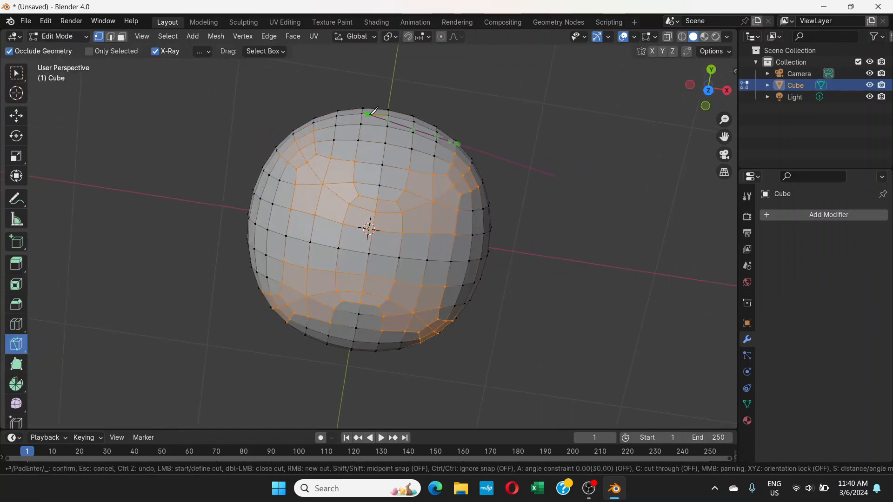
key(Escape)
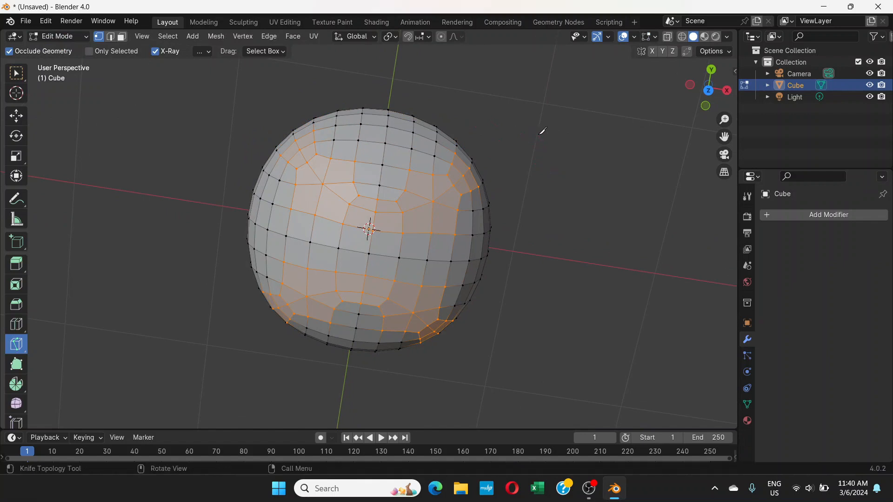
click(16, 74)
click(223, 102)
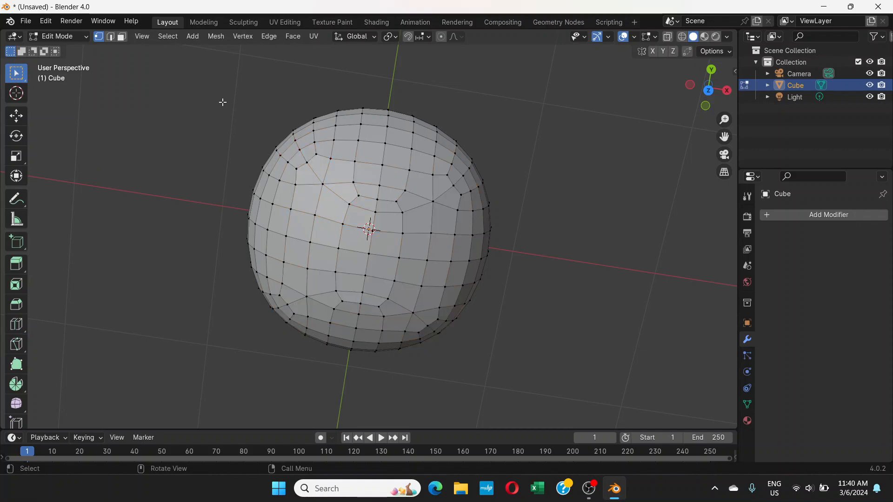
- In edge select mode, select the curved seam loops on the positive Y half, including both side diagonals and the underside arc
middle_drag(532, 169, 465, 148)
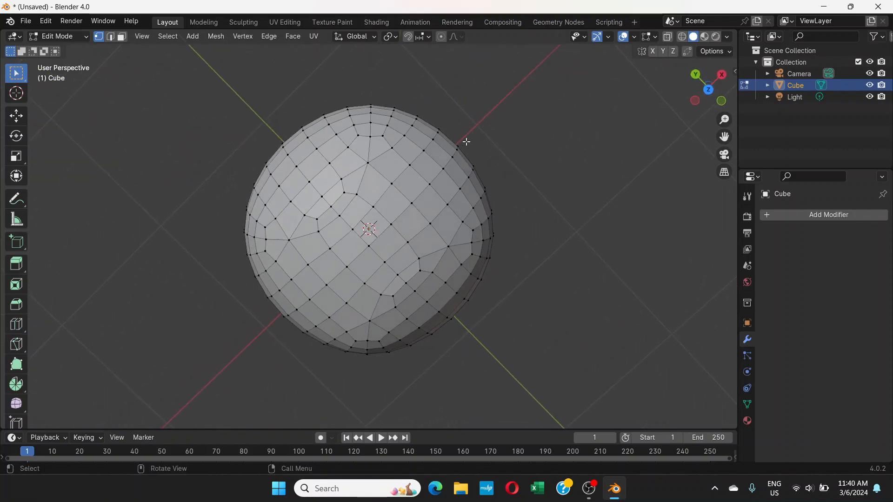
key(KP_7)
scroll(385, 194, up, 2)
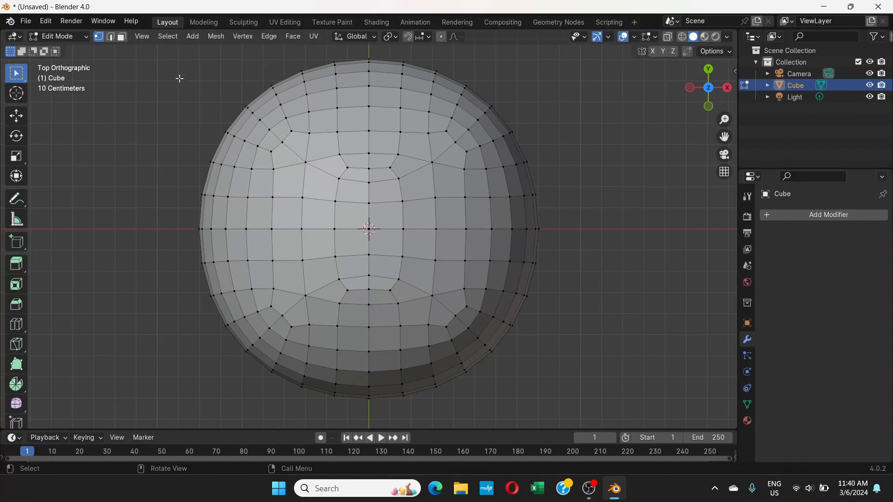
click(110, 40)
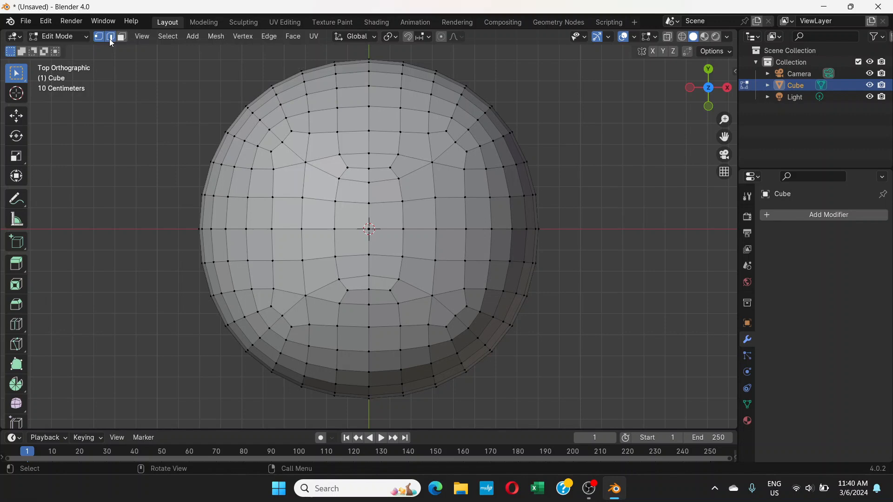
alt+click(417, 170)
alt+shift+click(446, 151)
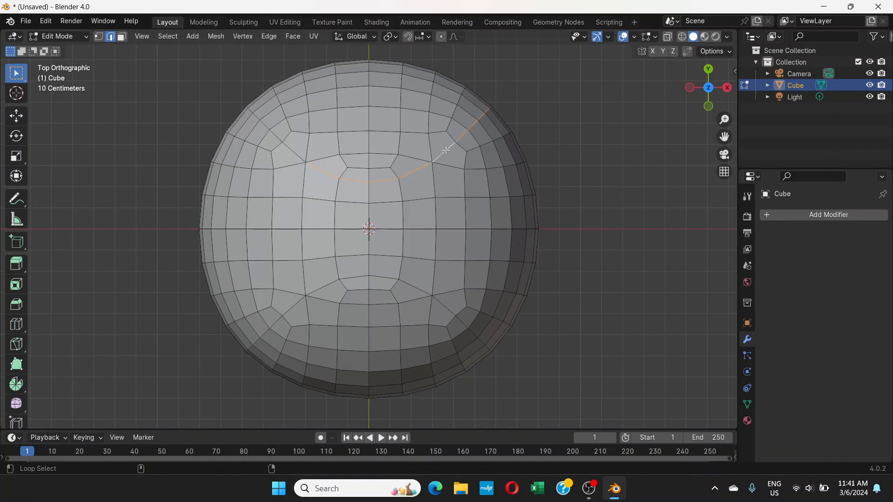
alt+shift+click(295, 154)
middle_drag(340, 151, 405, 280)
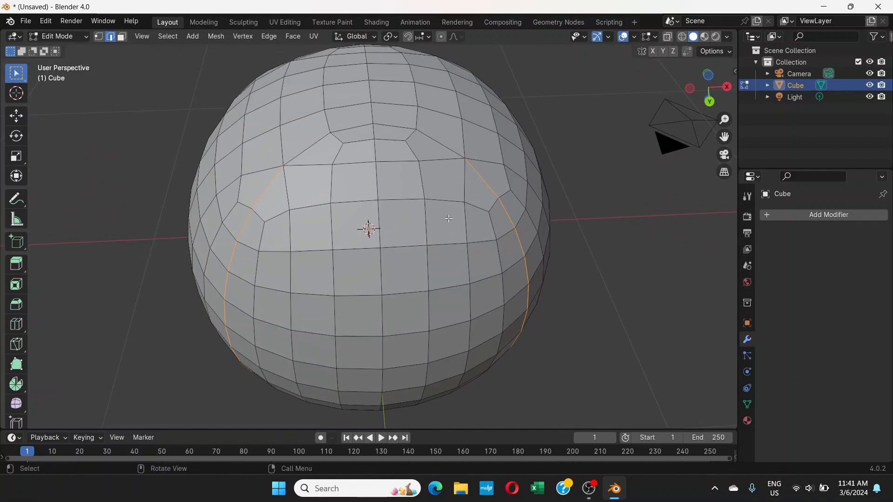
alt+shift+click(444, 146)
- Add the negative Y half's seam loops to the selection: the upper arc, both corner diagonals and the underside arc
middle_drag(411, 220, 452, 175)
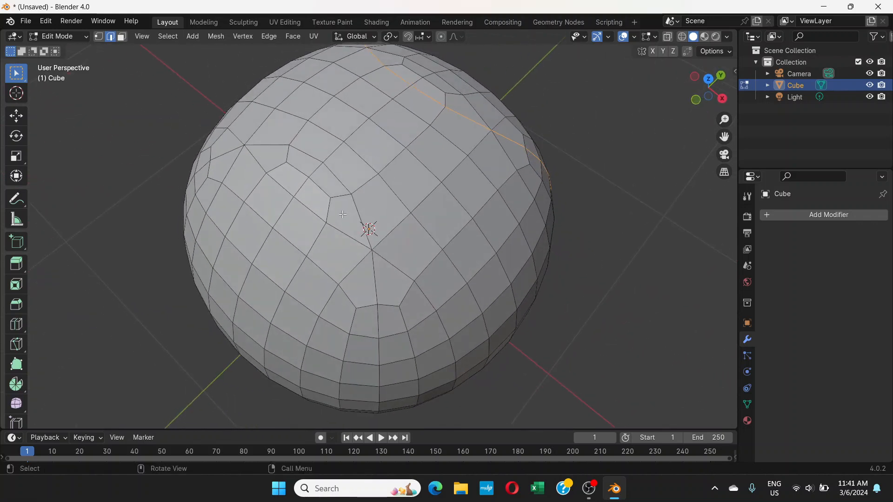
alt+shift+click(341, 185)
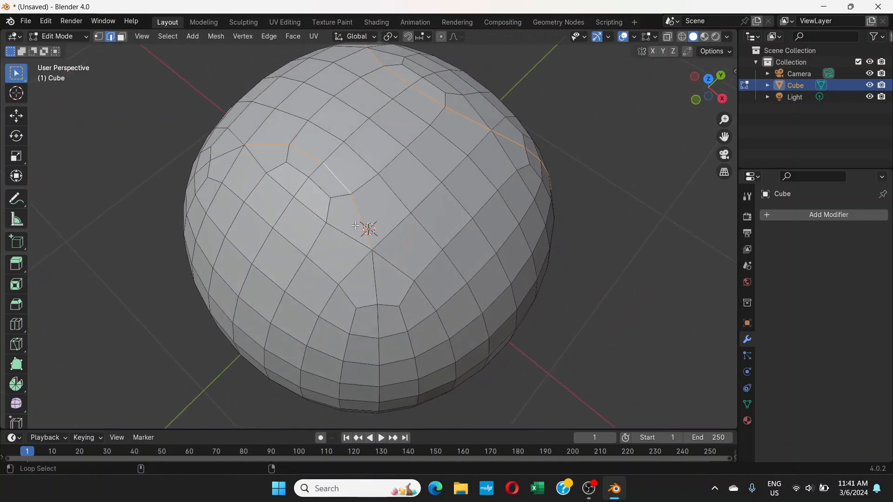
alt+shift+click(375, 278)
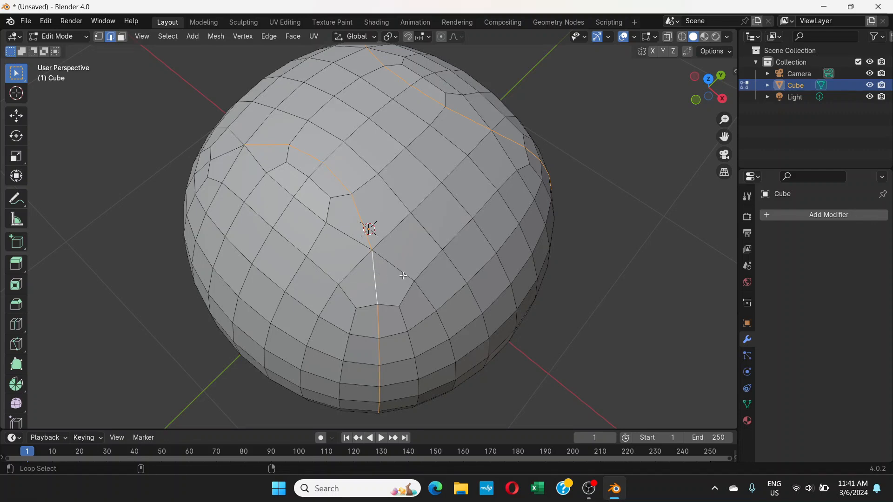
middle_drag(375, 278, 254, 174)
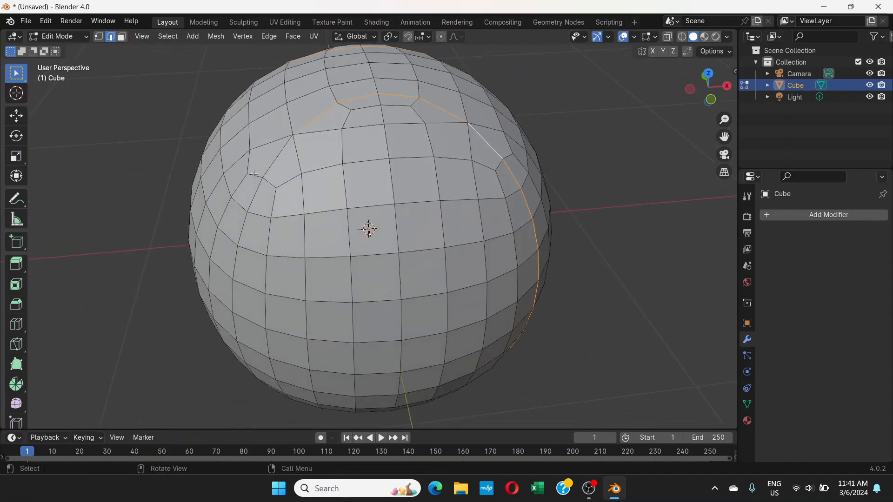
alt+shift+click(275, 162)
middle_drag(339, 186, 353, 190)
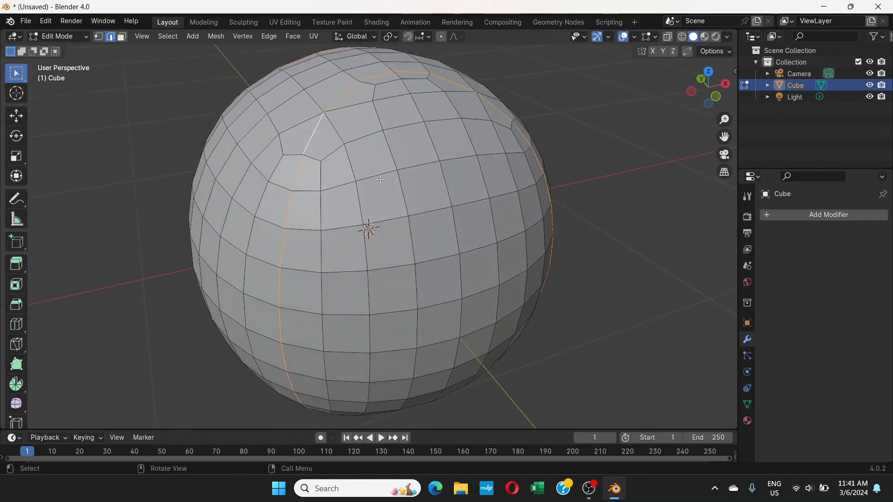
middle_drag(321, 245, 369, 272)
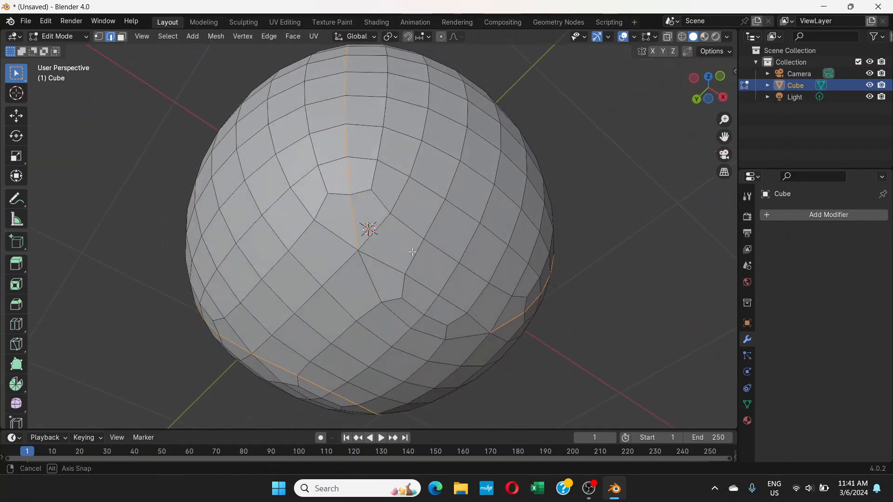
alt+shift+click(368, 272)
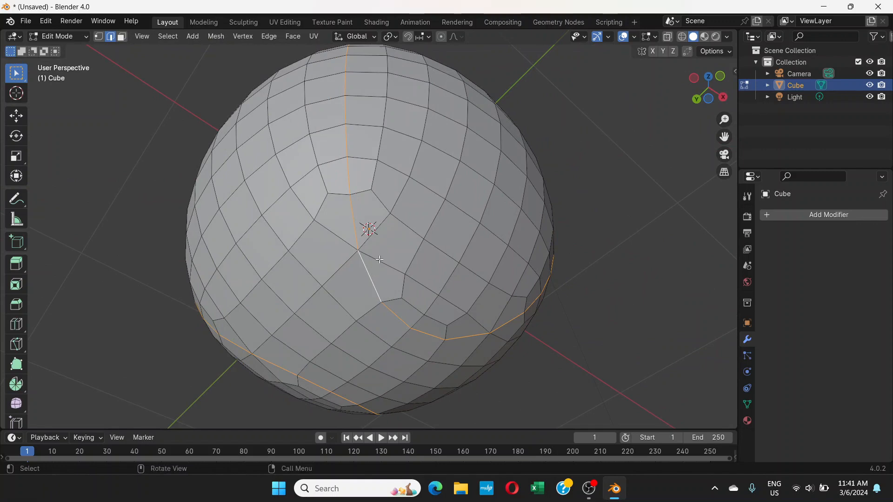
middle_drag(419, 186, 398, 269)
middle_drag(419, 193, 377, 274)
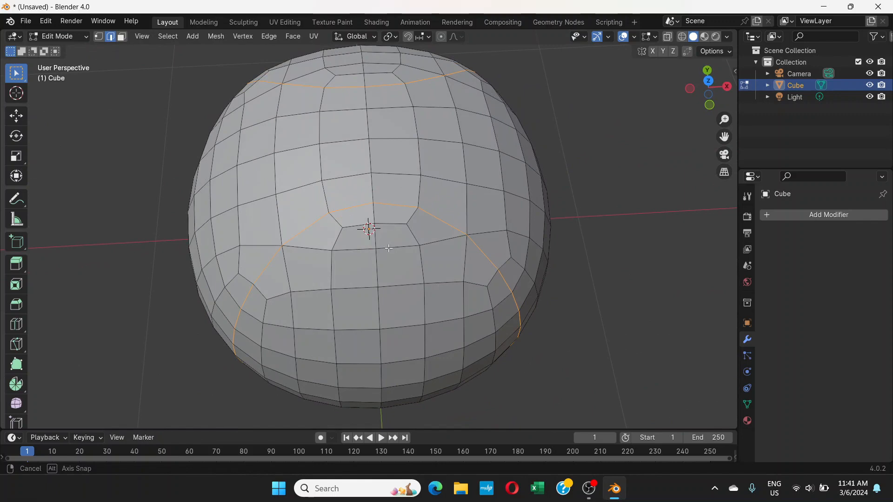
- Add the two straight centre edge loops, running along the Y axis and the X axis, to the seam selection
alt+shift+click(370, 155)
middle_drag(370, 162, 399, 258)
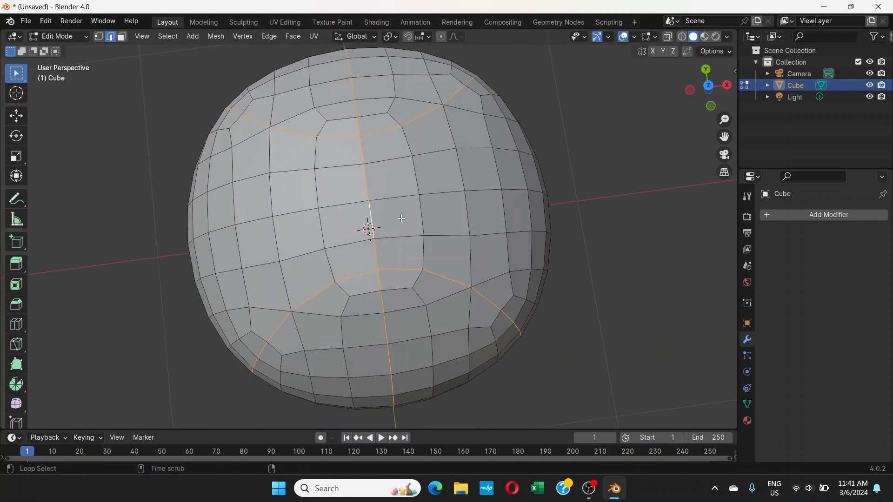
alt+shift+click(396, 196)
middle_drag(387, 197, 403, 241)
key(KP_7)
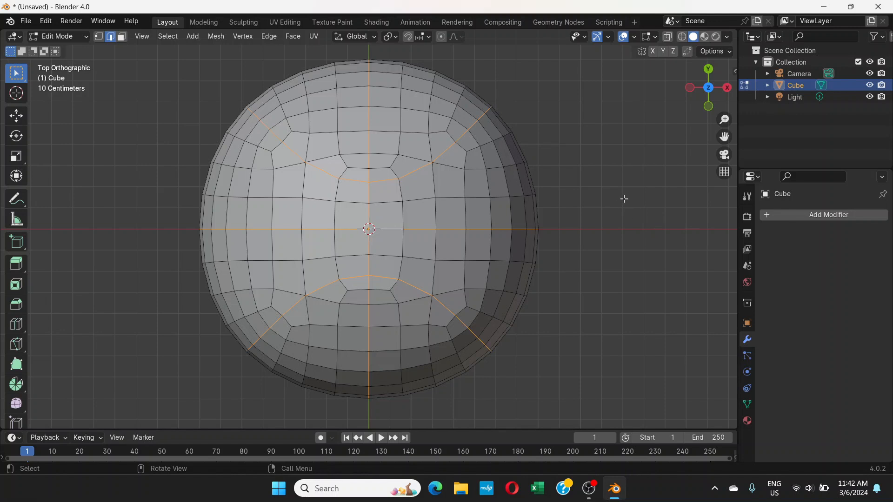
- Create a vertex group named lines for the selected seam edges
click(747, 405)
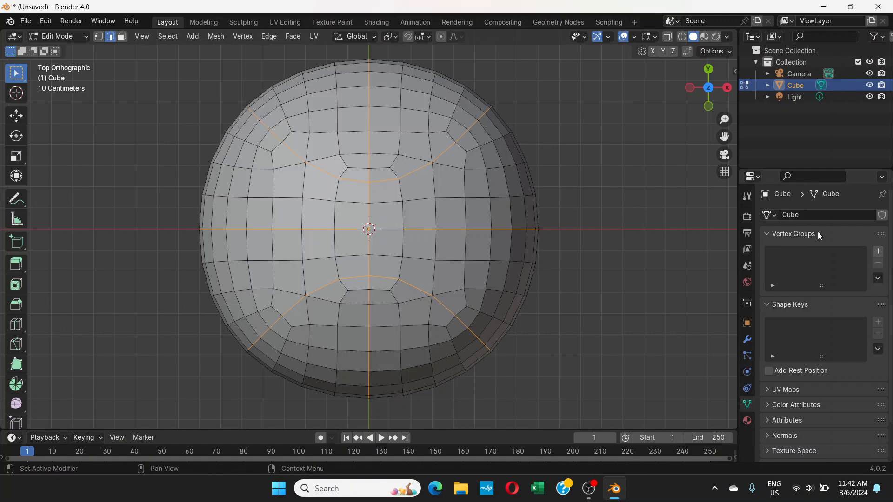
click(878, 252)
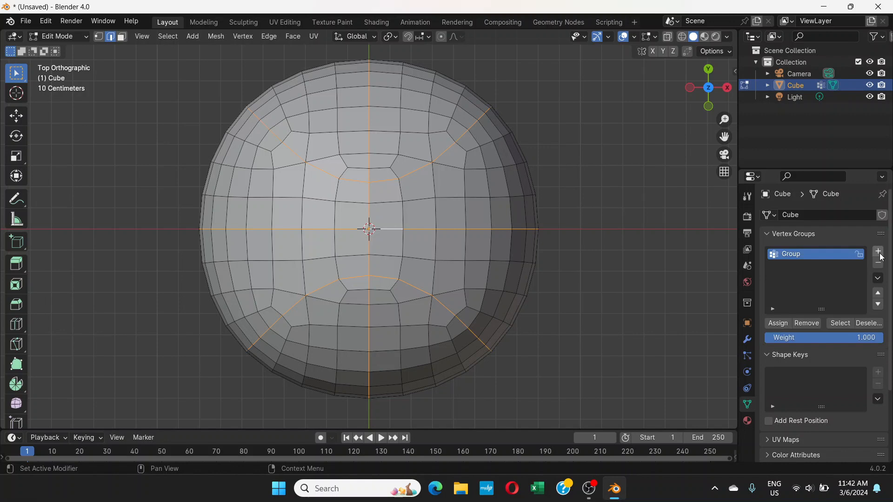
double_click(803, 253)
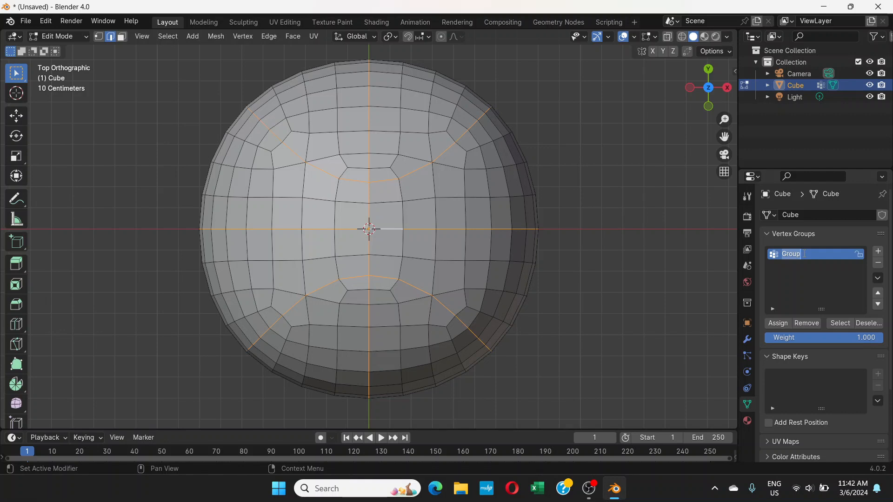
text(lines)
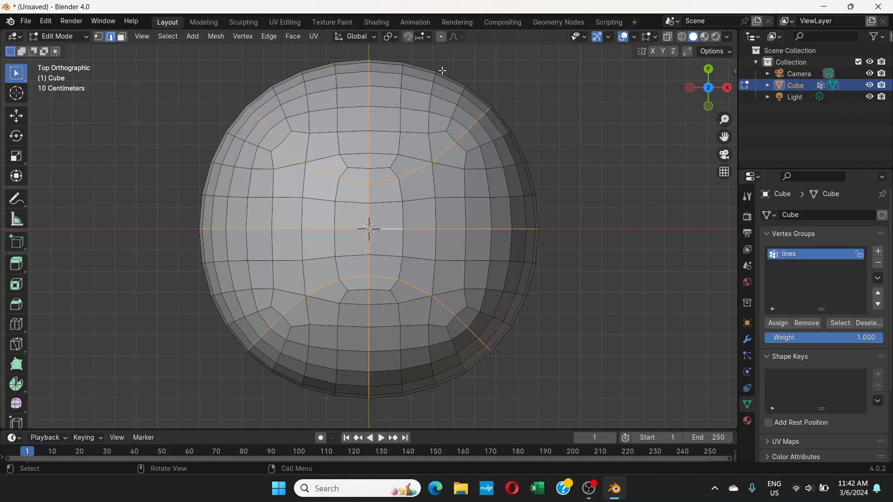
- Clear the selection and reselect the seam edges through the lines vertex group
click(577, 119)
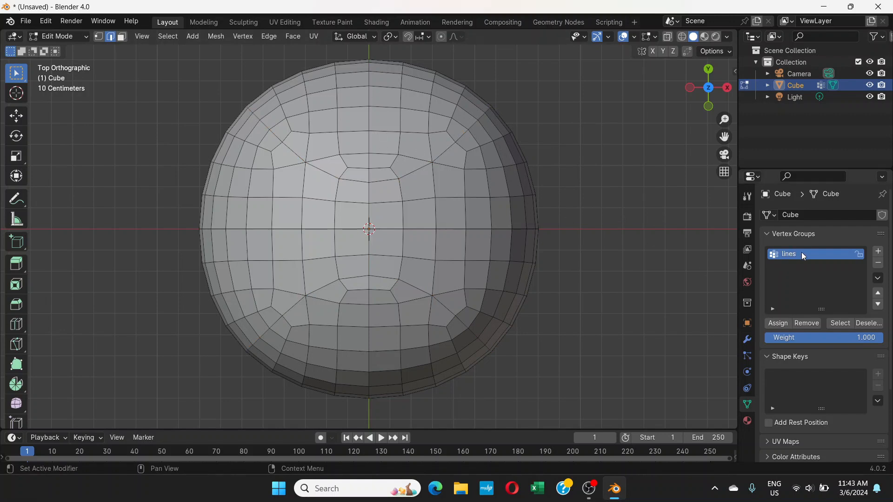
click(841, 324)
middle_drag(578, 277, 569, 252)
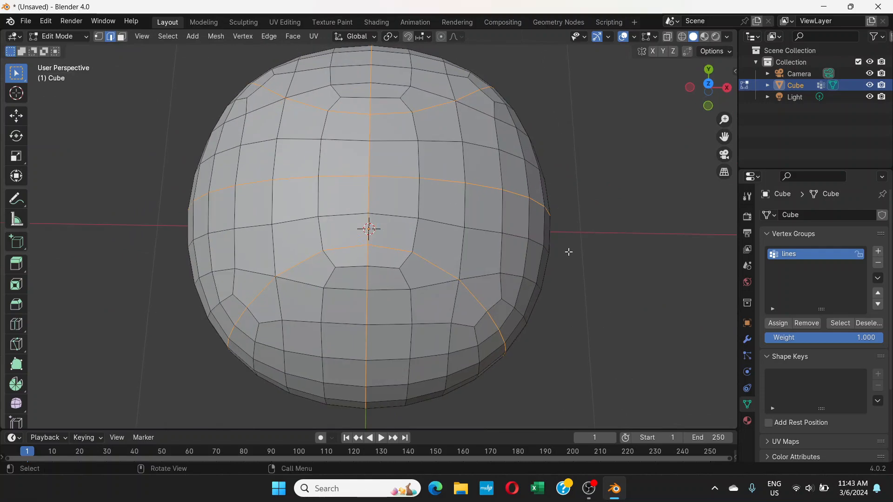
- Bevel the selected seam edges with a width of about 0.018 m
scroll(425, 189, down, 3)
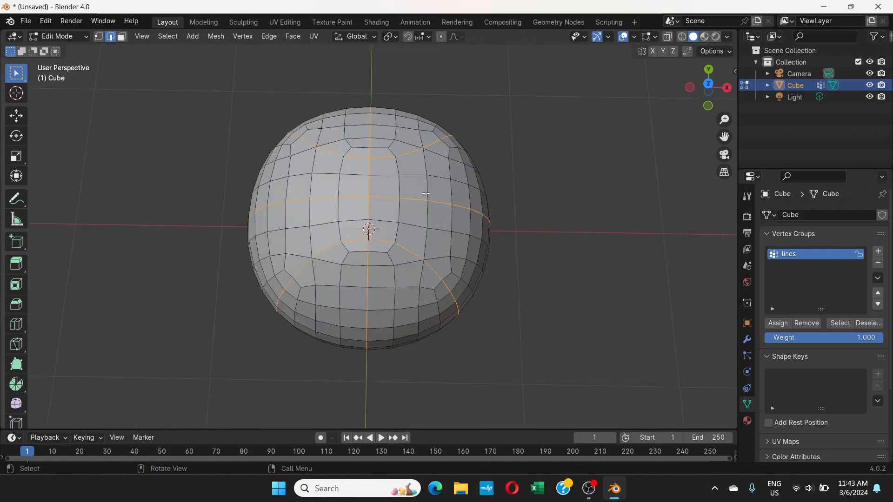
middle_drag(426, 193, 380, 190)
scroll(400, 207, up, 8)
scroll(400, 207, down, 4)
scroll(380, 190, up, 2)
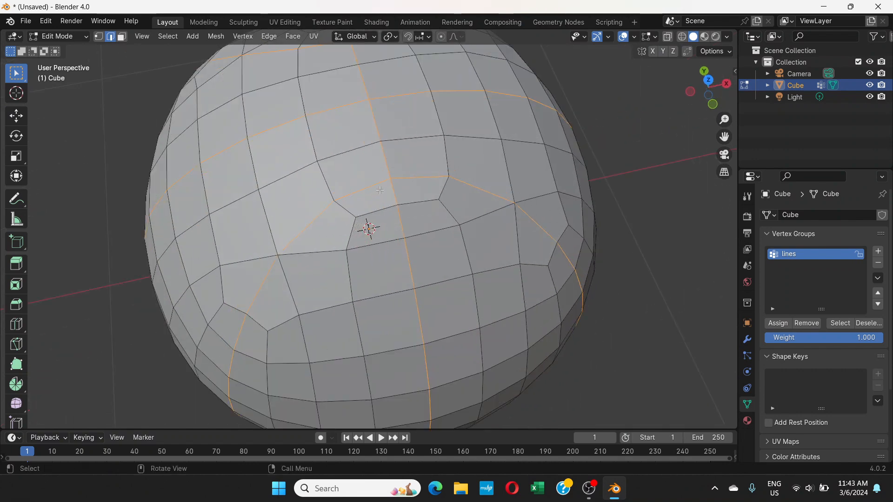
scroll(365, 208, down, 3)
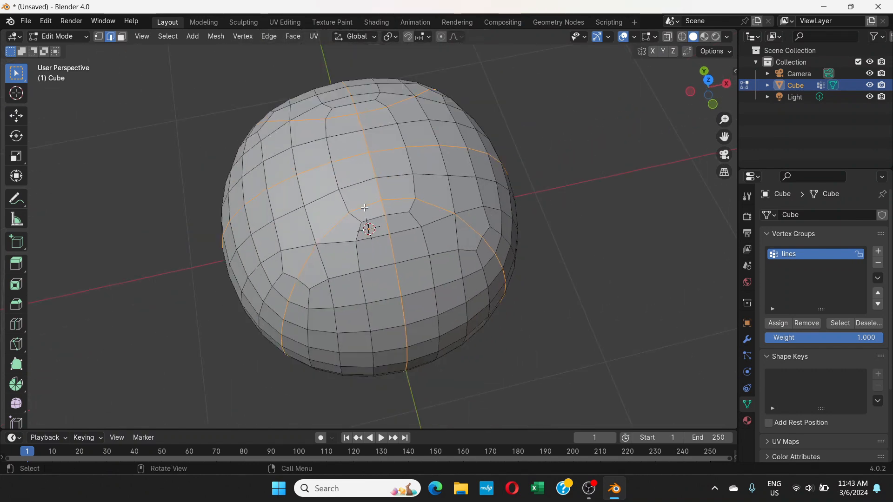
scroll(364, 207, up, 3)
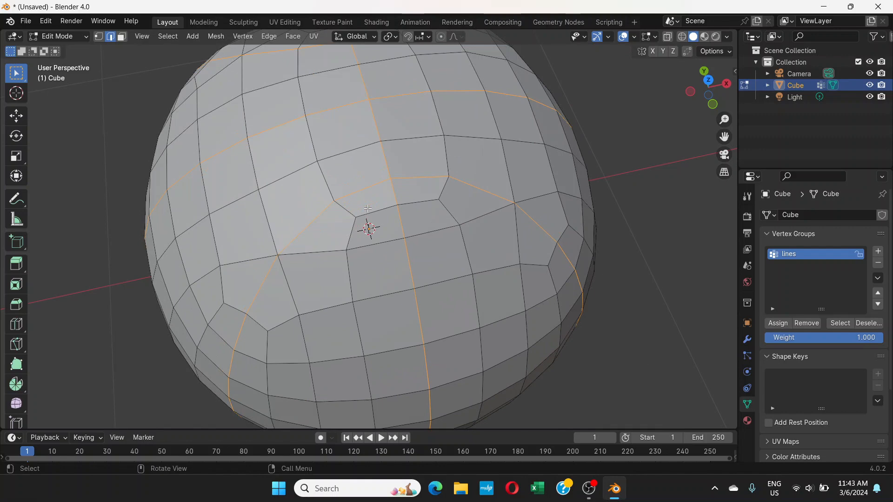
scroll(372, 207, down, 3)
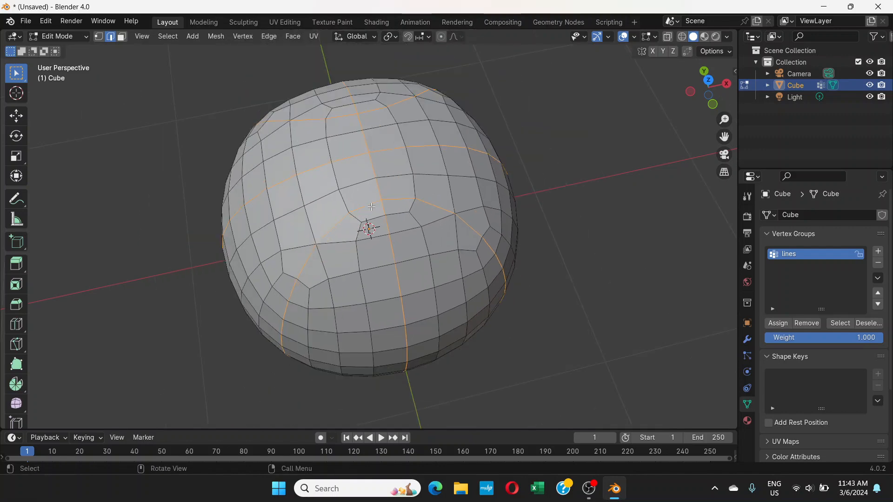
scroll(375, 206, up, 3)
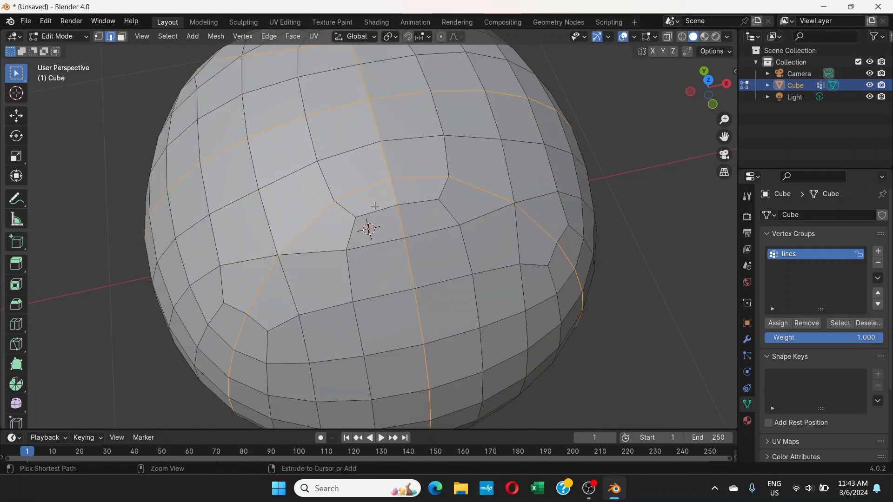
key(ctrl+b)
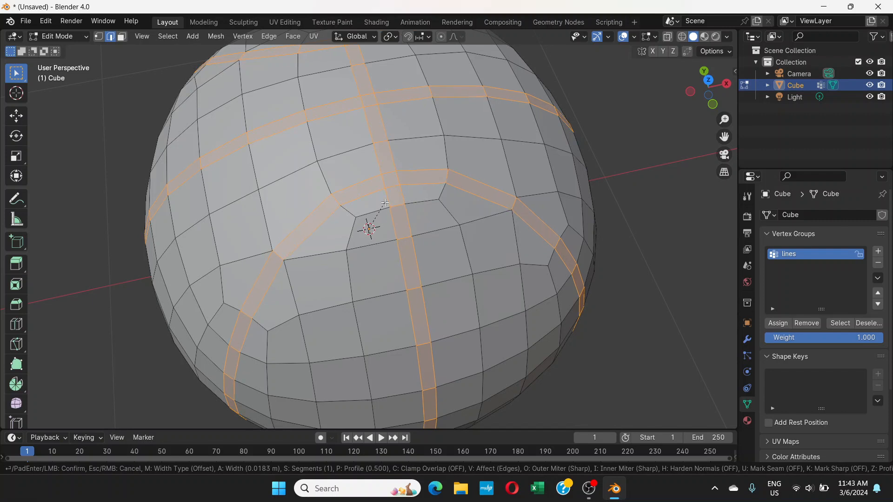
click(385, 203)
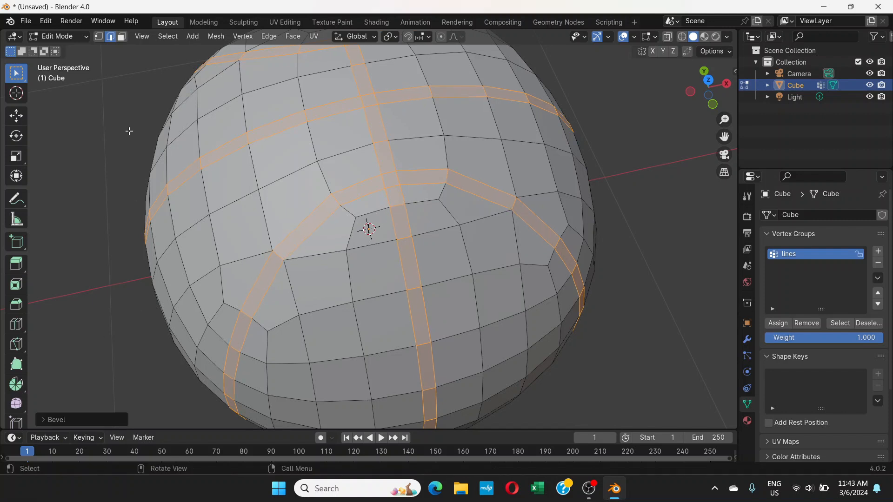
- Set the seam bevel to 4 segments
click(51, 420)
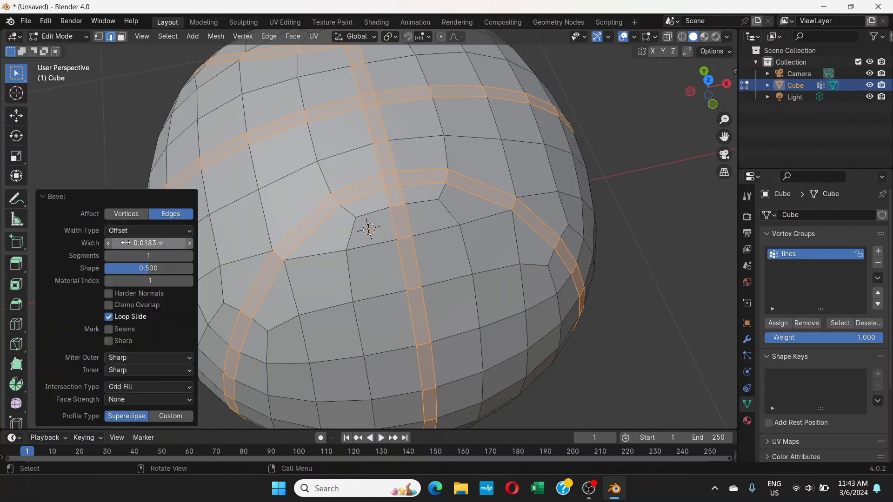
click(188, 256)
click(188, 255)
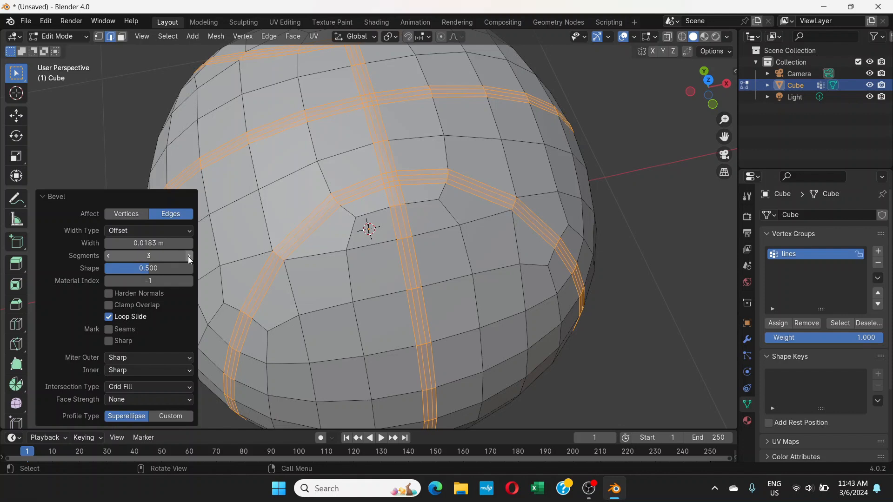
click(189, 255)
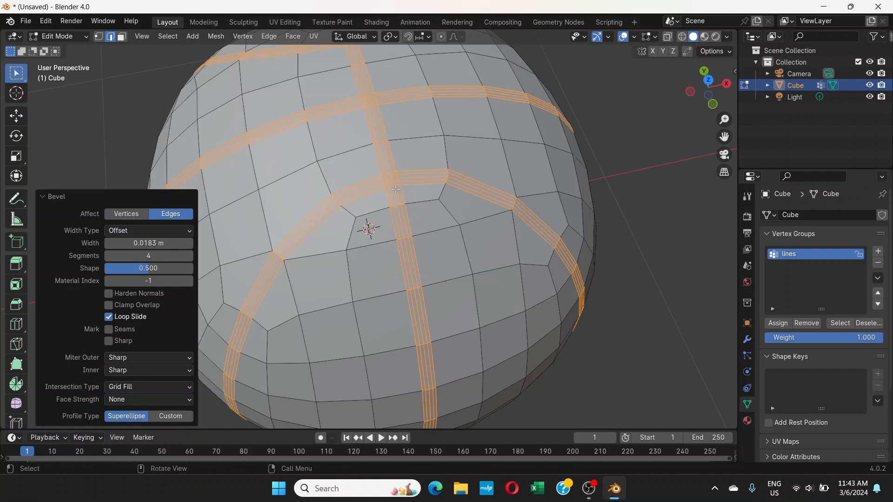
click(46, 197)
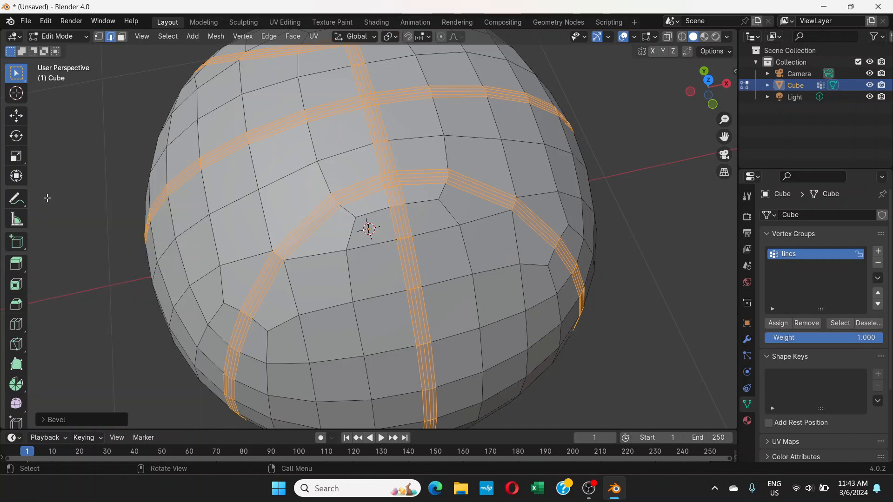
- Examine the bevelled seam strips around the ball, including where they cross and curve
middle_drag(514, 233, 369, 229)
scroll(381, 169, up, 6)
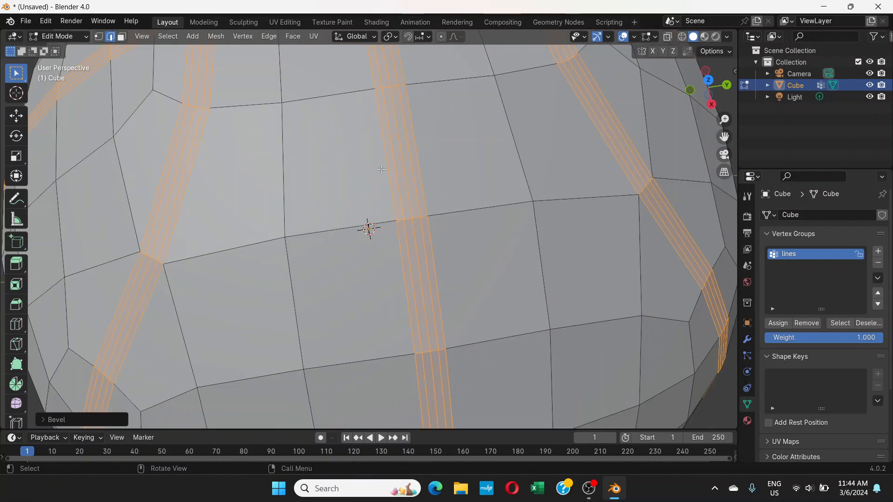
scroll(381, 169, down, 6)
scroll(381, 169, up, 2)
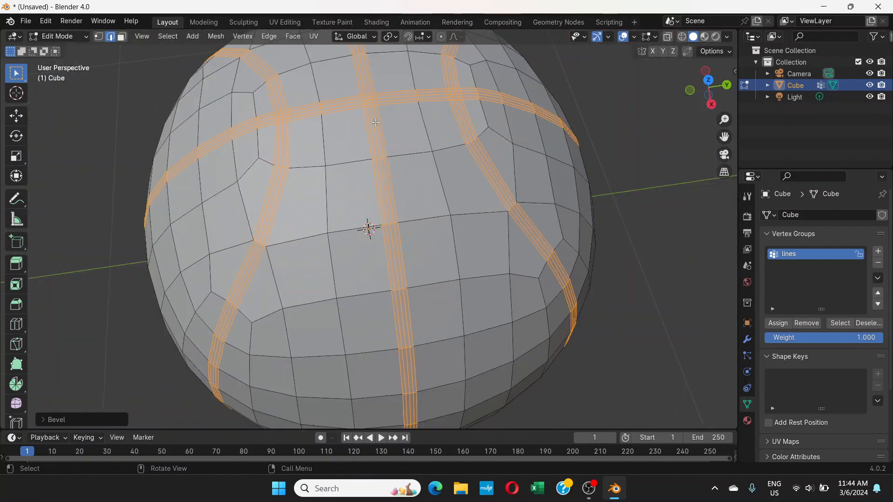
mouse_move(376, 122)
middle_down()
mouse_move(374, 161)
mouse_move(380, 139)
middle_up()
scroll(374, 162, up, 1)
scroll(374, 161, down, 2)
scroll(379, 139, up, 1)
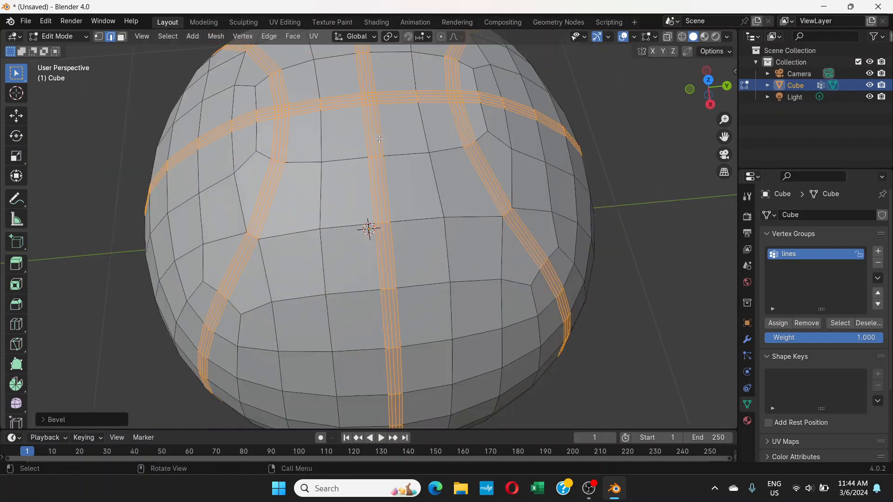
scroll(379, 139, down, 2)
scroll(379, 138, up, 2)
- Deselect everything and select the bevelled seam strips again using the lines vertex group
click(842, 323)
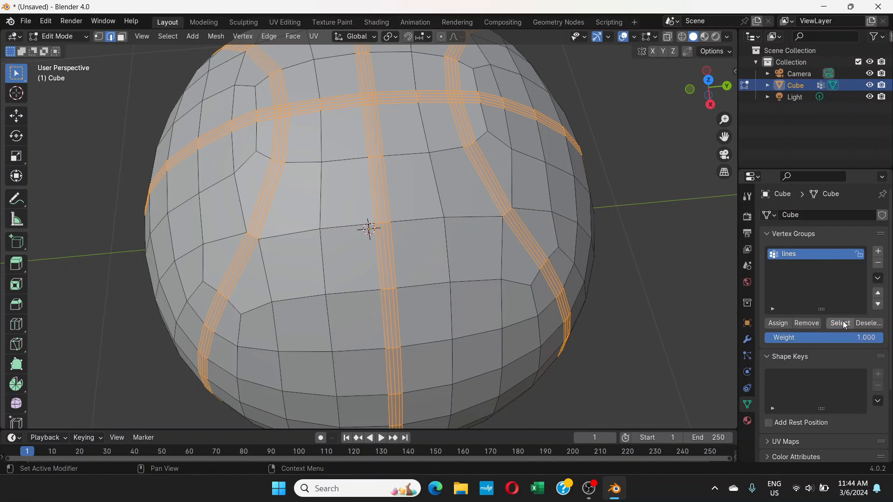
click(653, 248)
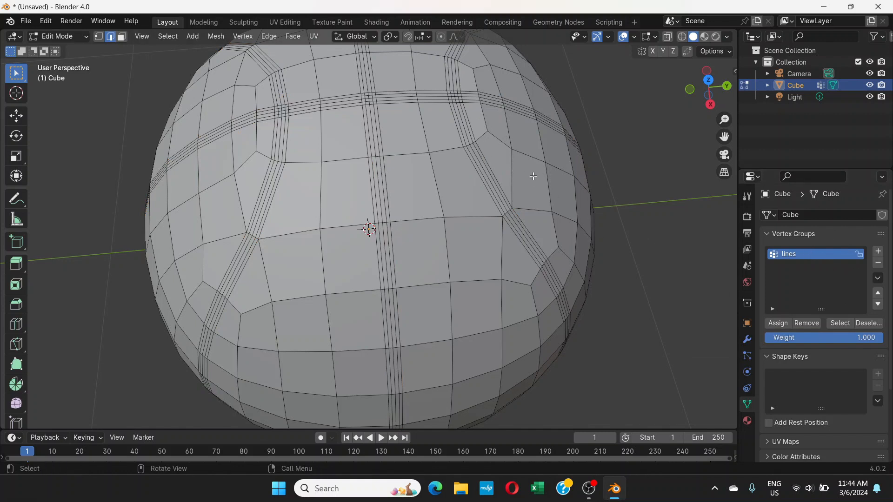
click(840, 323)
middle_drag(535, 218, 474, 186)
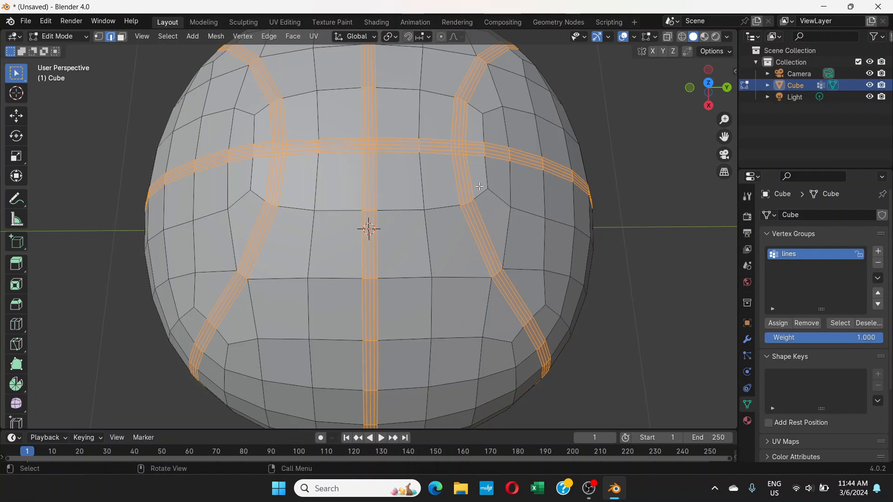
scroll(451, 163, down, 3)
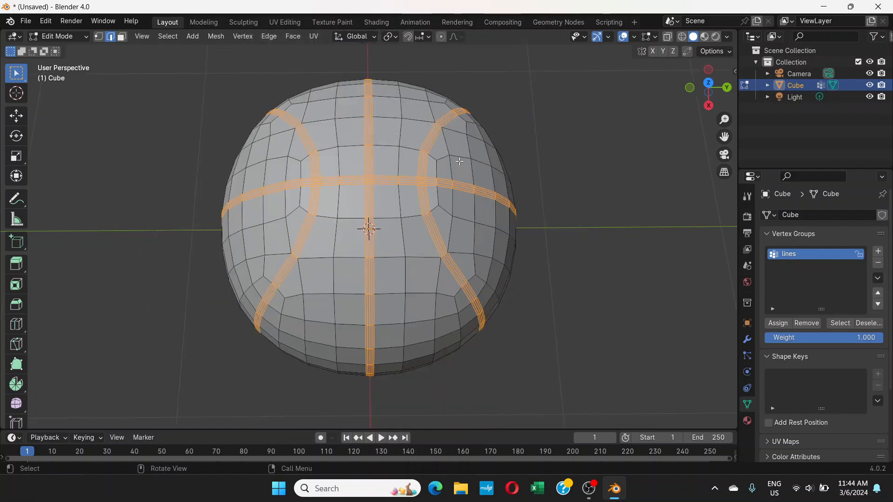
scroll(459, 161, up, 5)
middle_drag(462, 188, 475, 164)
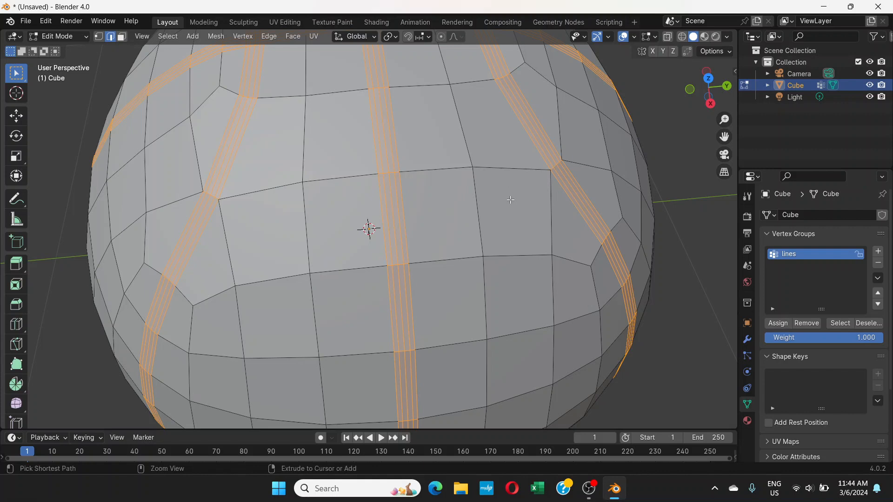
- Shrink the seam selection with Select Less, narrowing it towards the middle of the bevelled strips
key(ctrl+KP_Subtract)
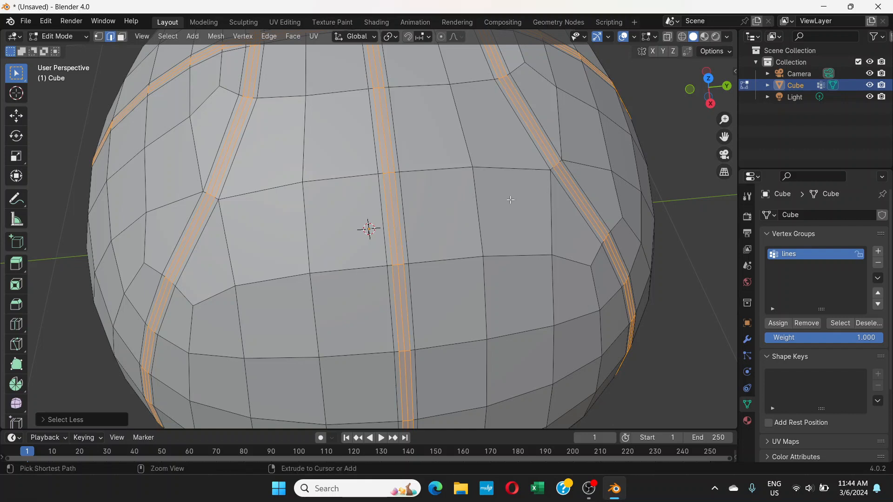
key(ctrl+KP_Subtract)
middle_drag(523, 165, 483, 187)
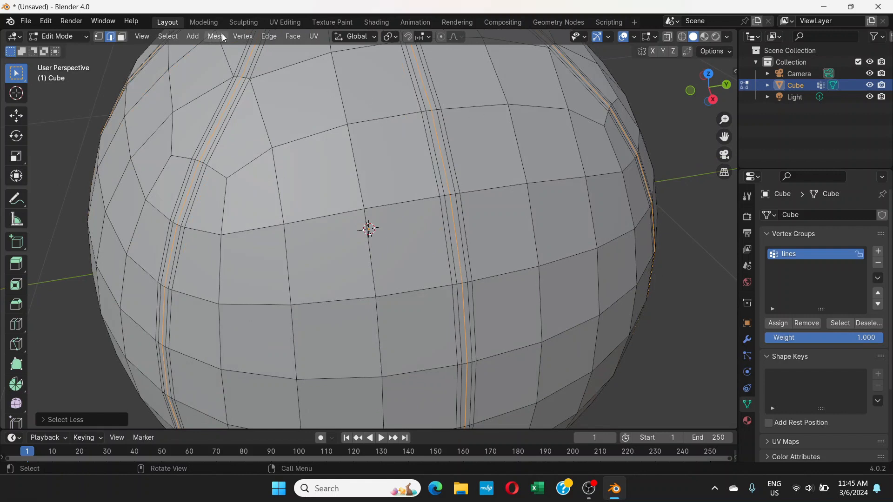
click(167, 39)
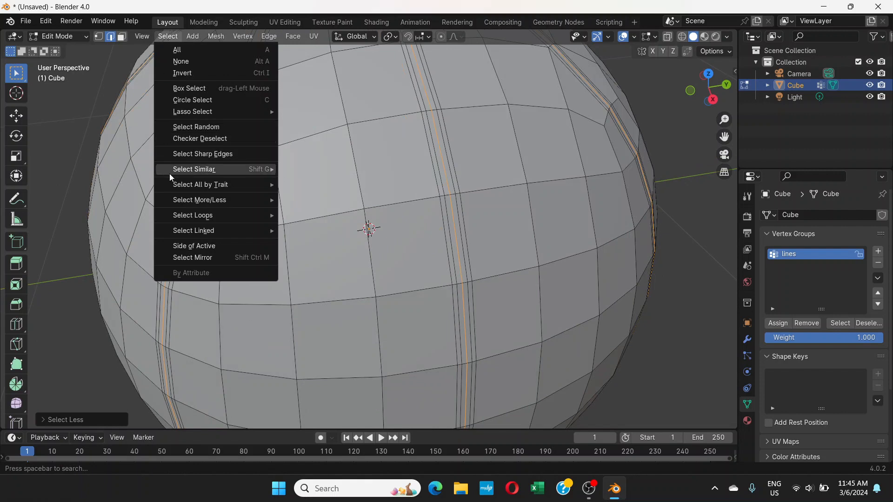
mouse_move(184, 205)
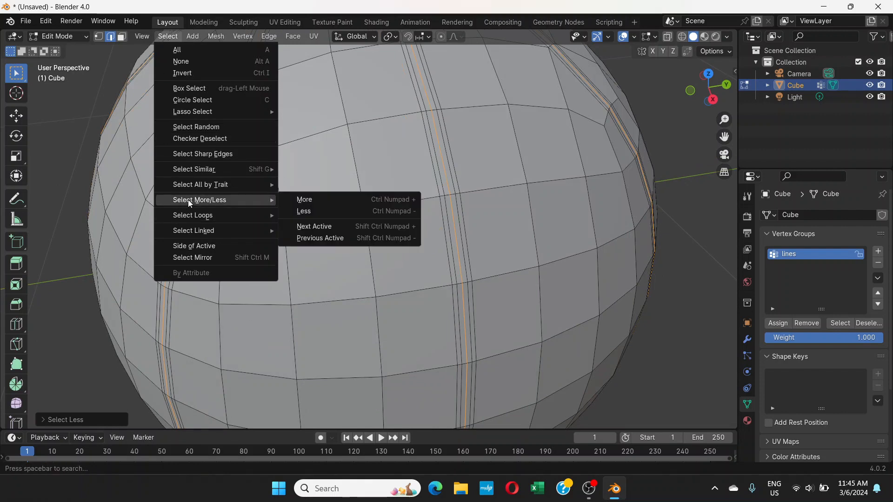
click(326, 212)
middle_drag(445, 210, 410, 255)
scroll(410, 255, down, 2)
middle_drag(436, 205, 459, 178)
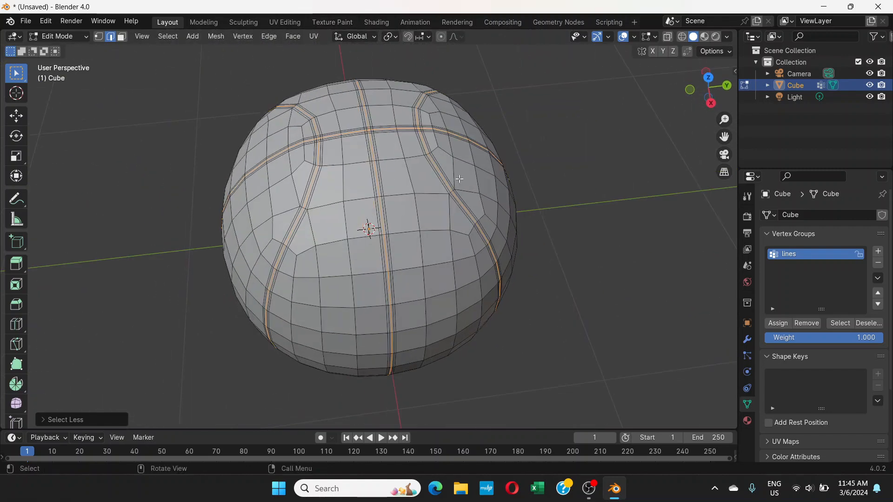
scroll(397, 166, up, 2)
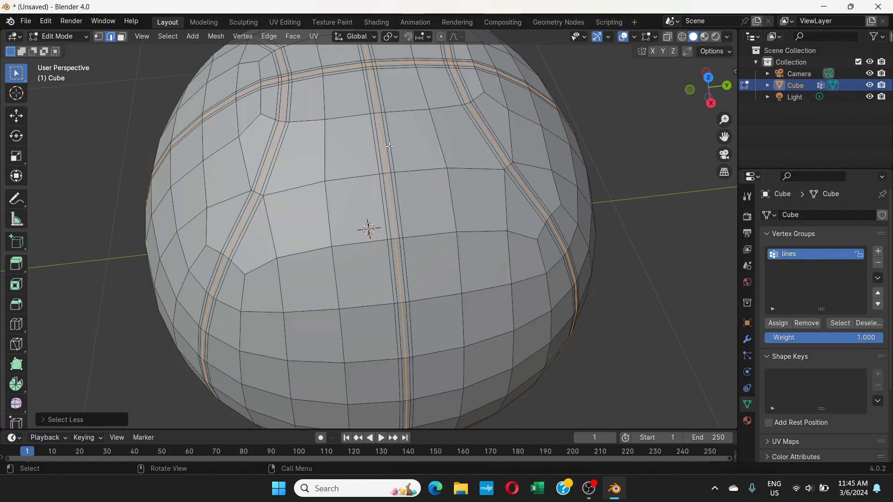
scroll(404, 153, up, 3)
scroll(409, 149, down, 7)
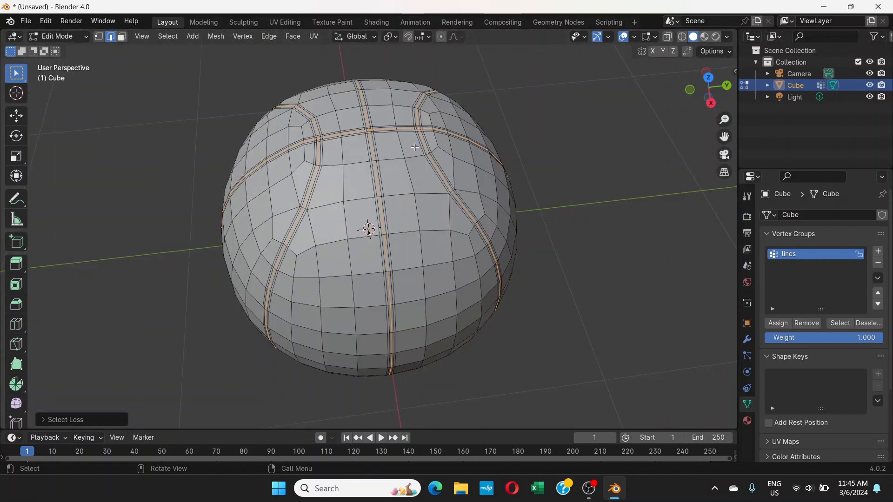
- Examine the narrowed selection along the middle of the seam strips up close
scroll(414, 146, up, 5)
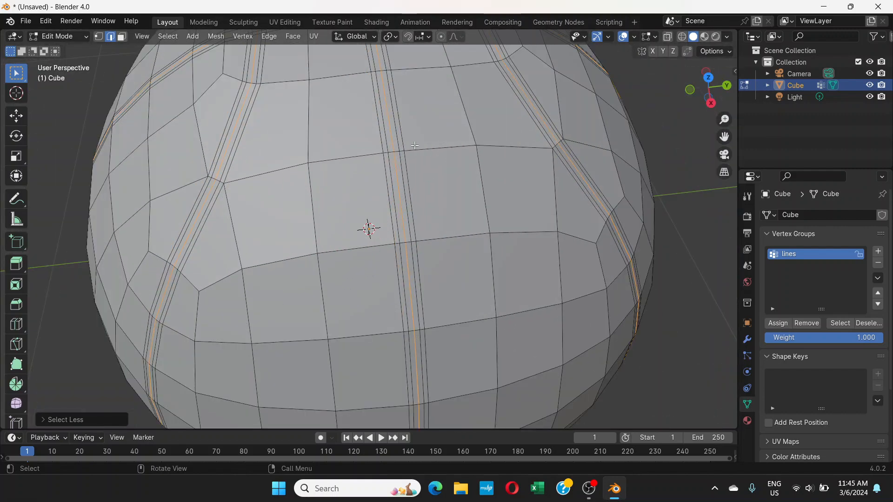
scroll(409, 148, up, 2)
scroll(410, 147, down, 6)
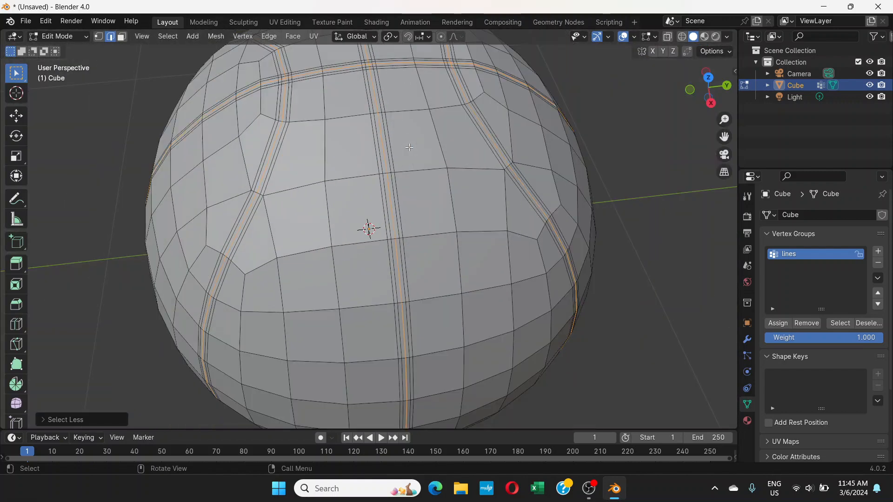
scroll(409, 147, up, 4)
scroll(409, 147, down, 5)
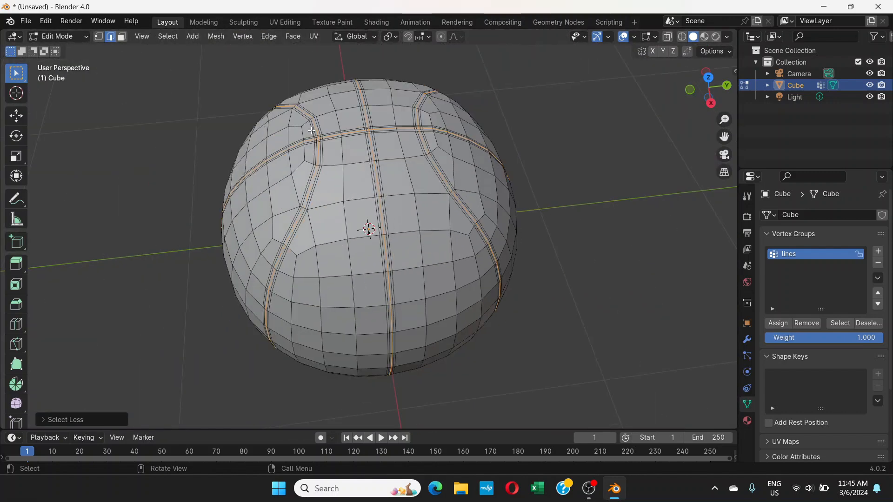
- Try a Subdivision Surface modifier on the ball in Object Mode and remove it again
click(87, 37)
click(80, 50)
middle_drag(405, 203, 371, 154)
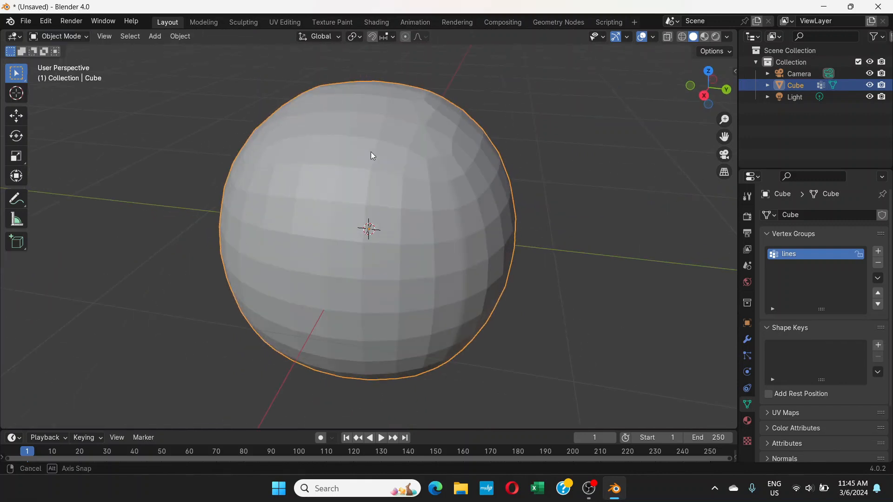
click(745, 343)
click(807, 217)
mouse_move(800, 224)
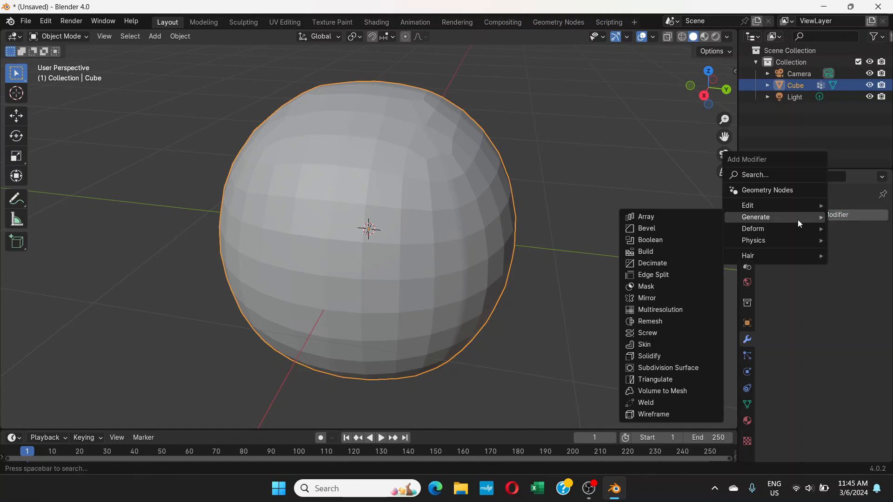
click(668, 368)
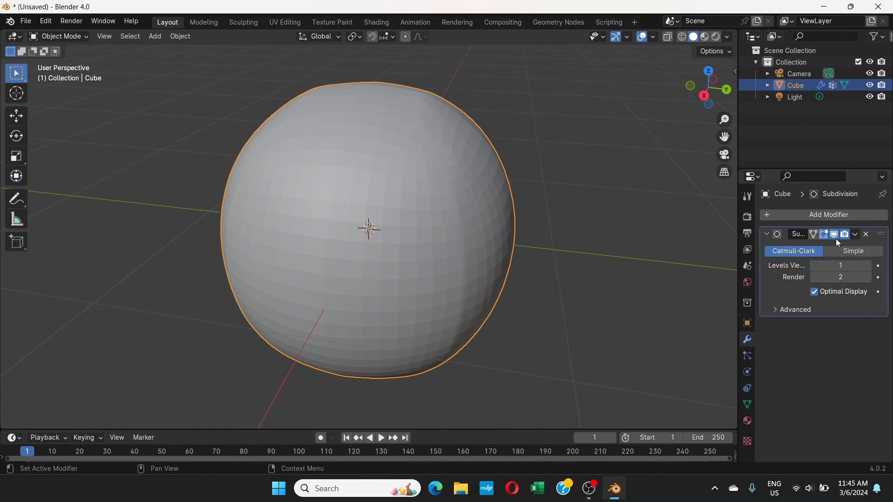
click(866, 235)
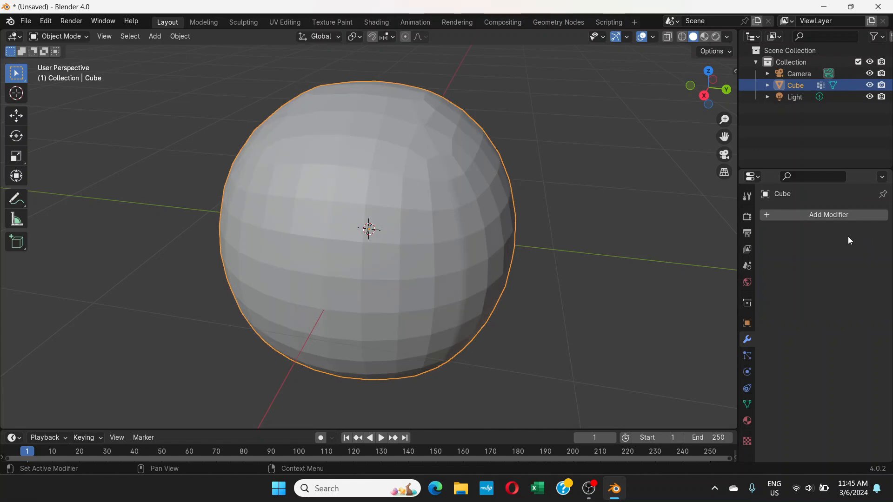
- Return to Edit Mode, select the entire ball mesh and round it using To Sphere with a factor of 1
click(86, 37)
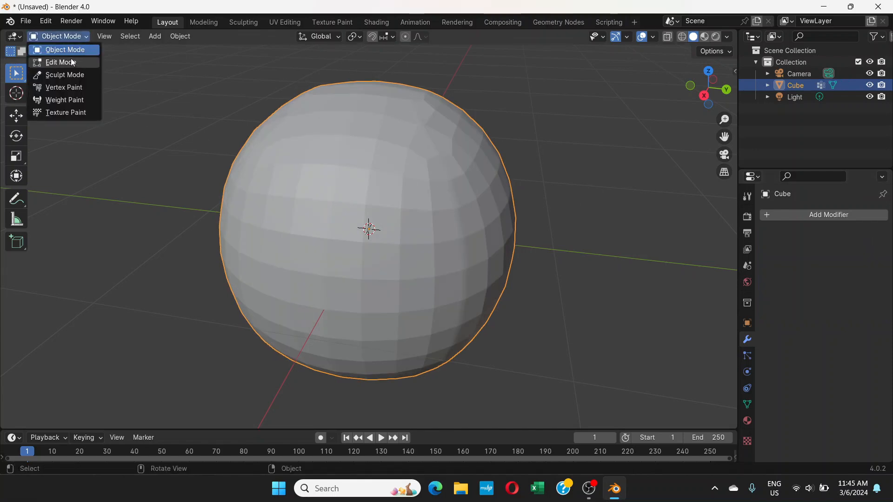
click(69, 62)
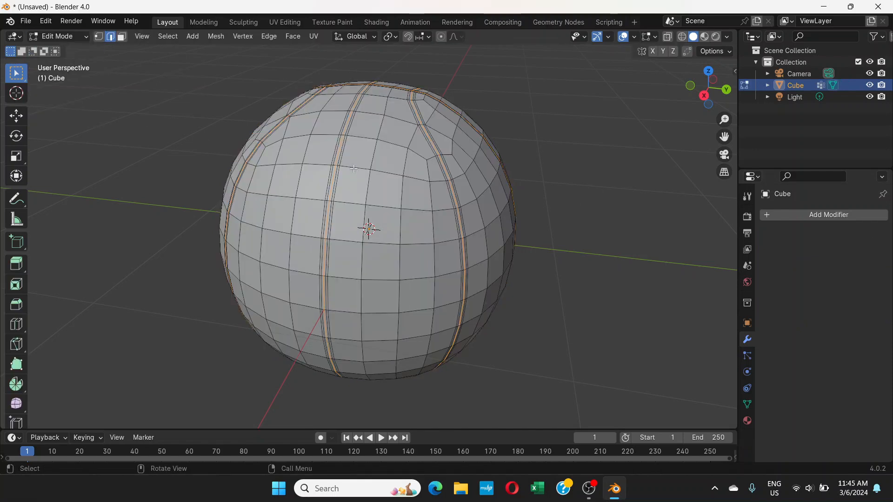
middle_drag(357, 172, 377, 218)
scroll(377, 219, down, 5)
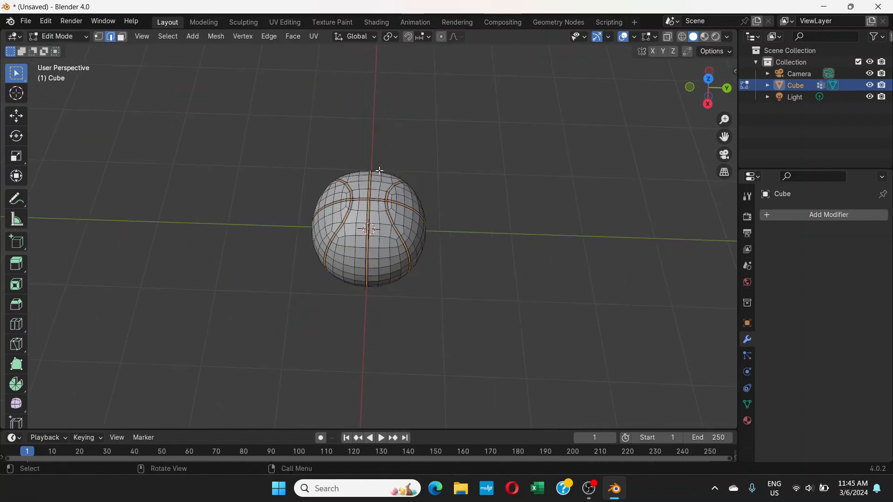
scroll(378, 219, up, 5)
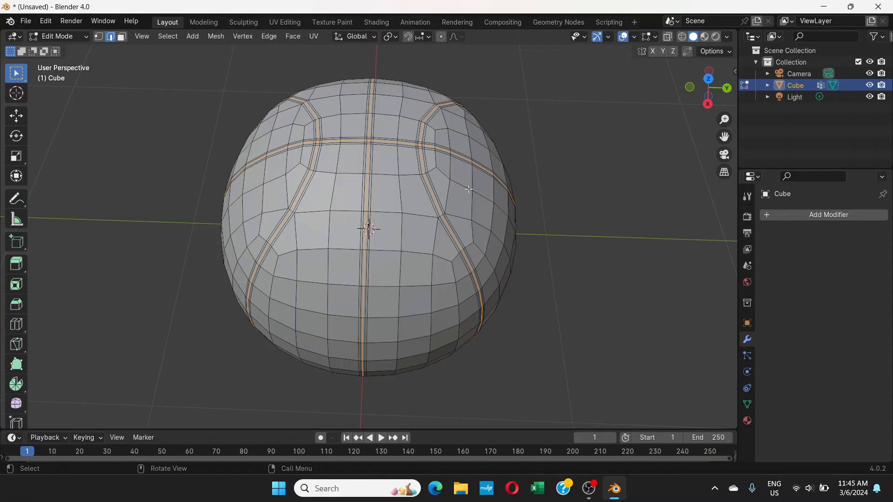
key(a)
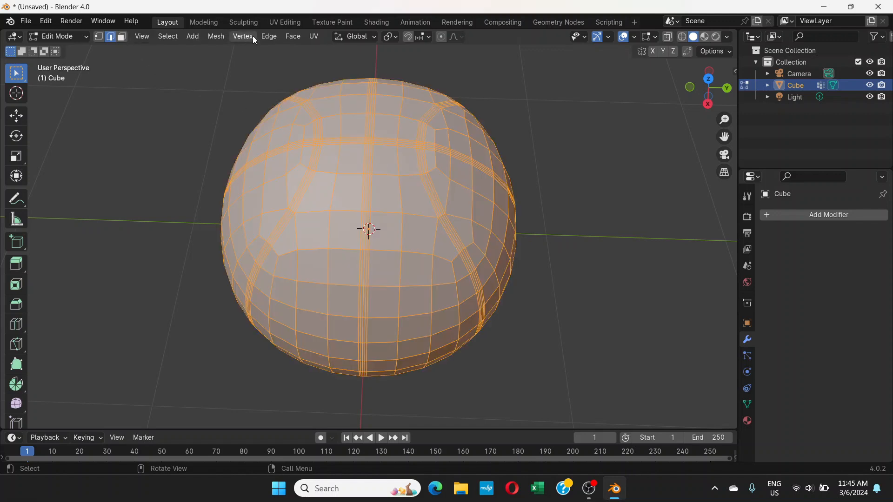
click(215, 36)
mouse_move(231, 47)
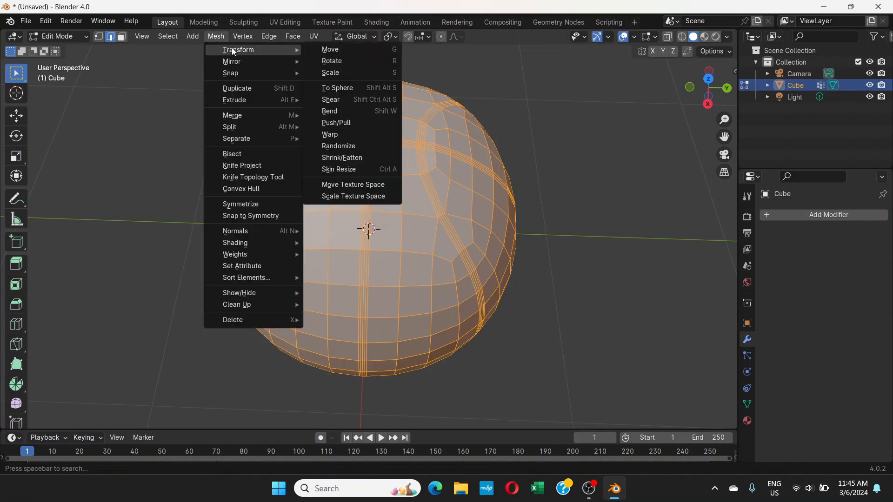
click(336, 92)
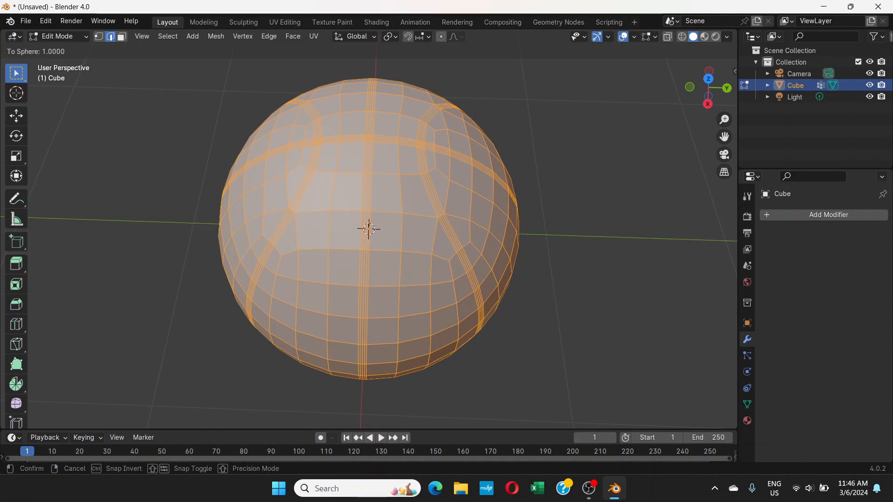
click(221, 66)
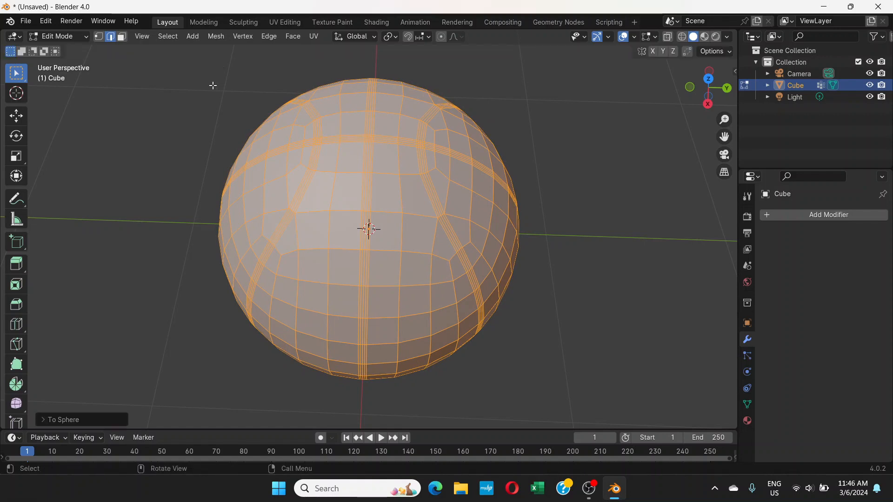
- Switch to Object Mode and add a Subdivision Surface modifier to the rounded ball
click(80, 36)
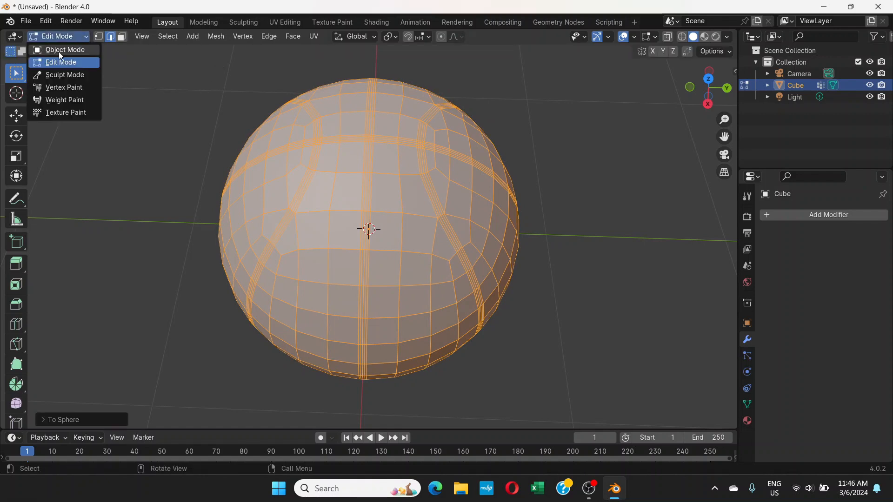
click(59, 51)
click(573, 214)
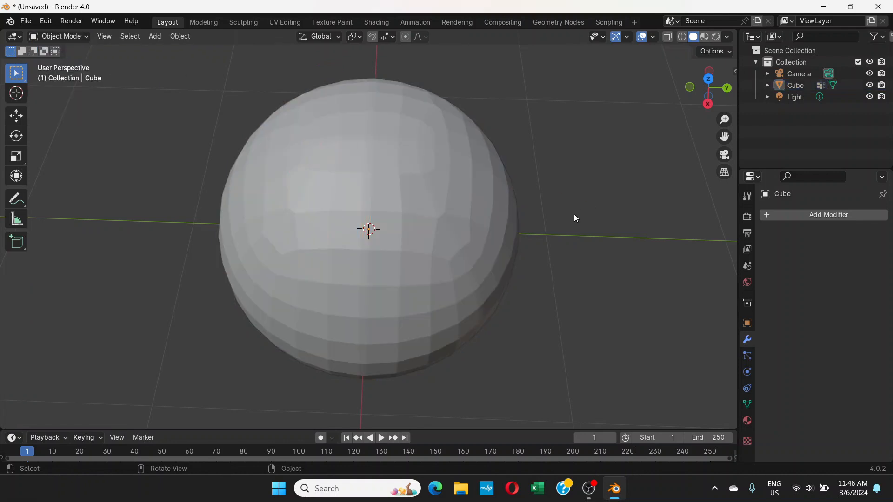
middle_drag(573, 214, 532, 166)
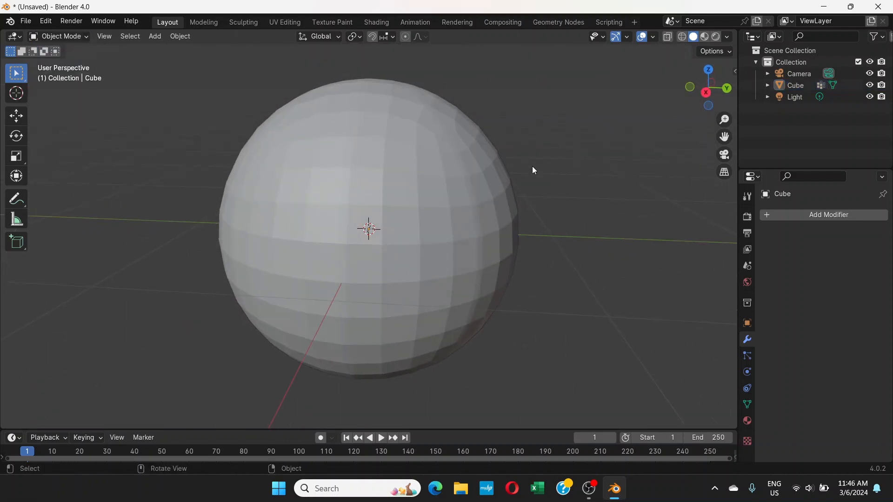
click(394, 169)
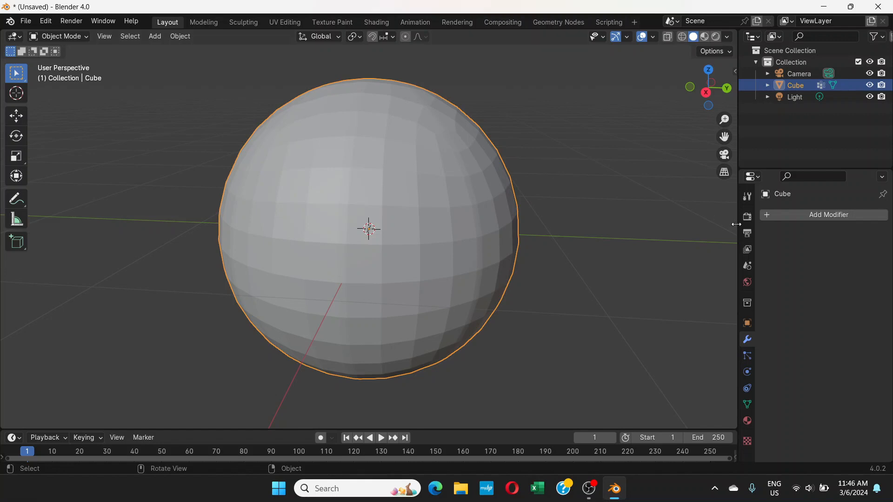
click(806, 219)
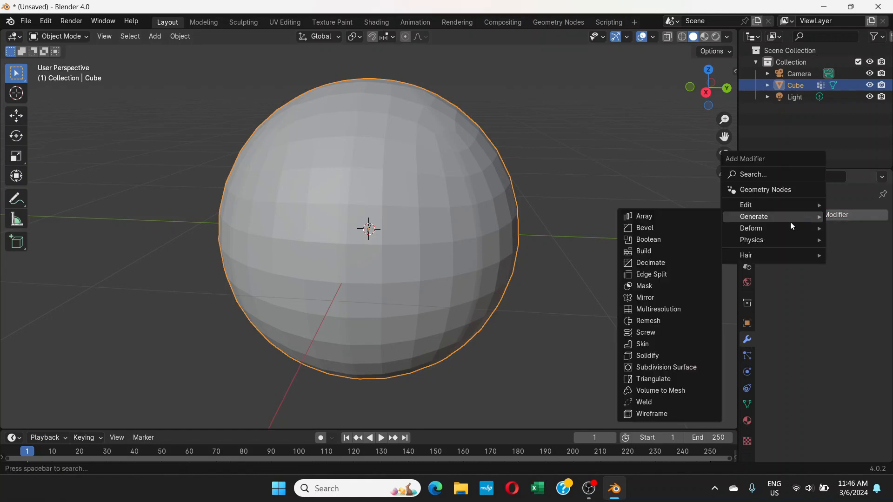
click(660, 368)
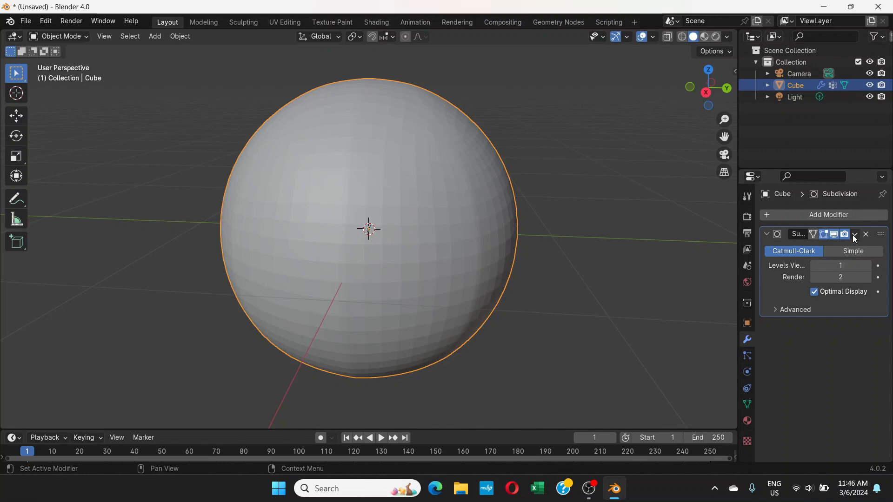
click(855, 235)
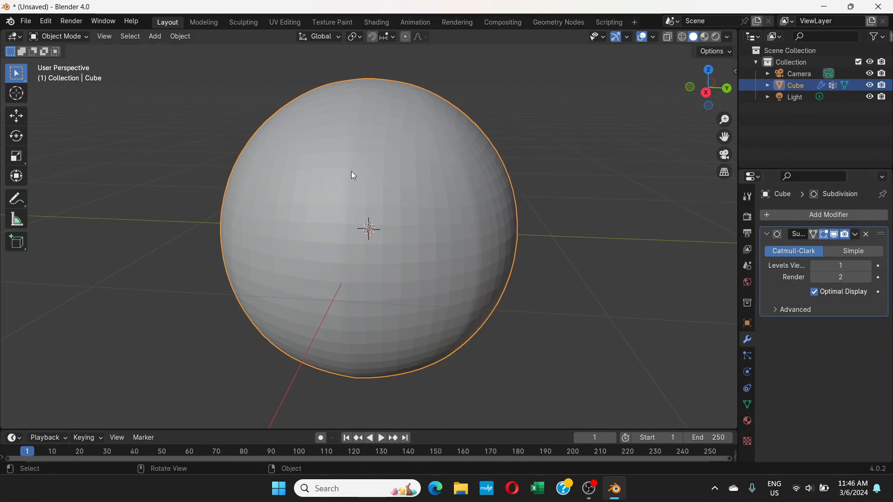
- Apply Shade Smooth to the ball and check its surface from several angles
right_click(354, 132)
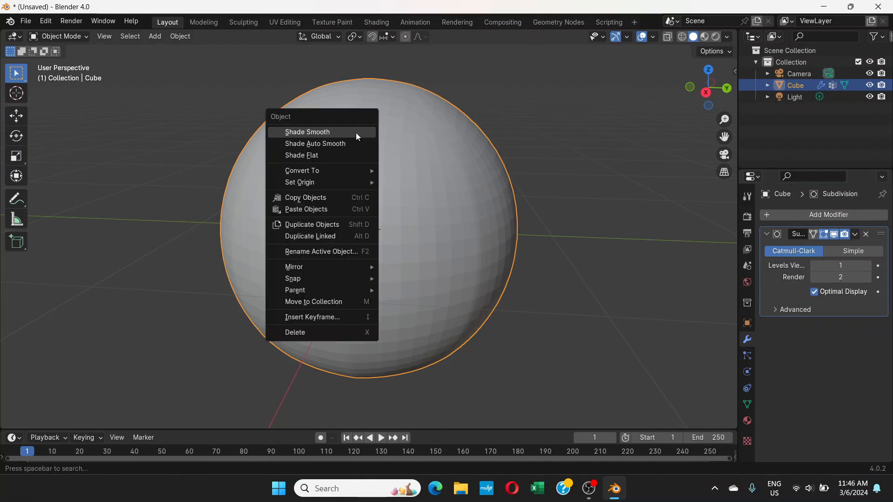
click(306, 132)
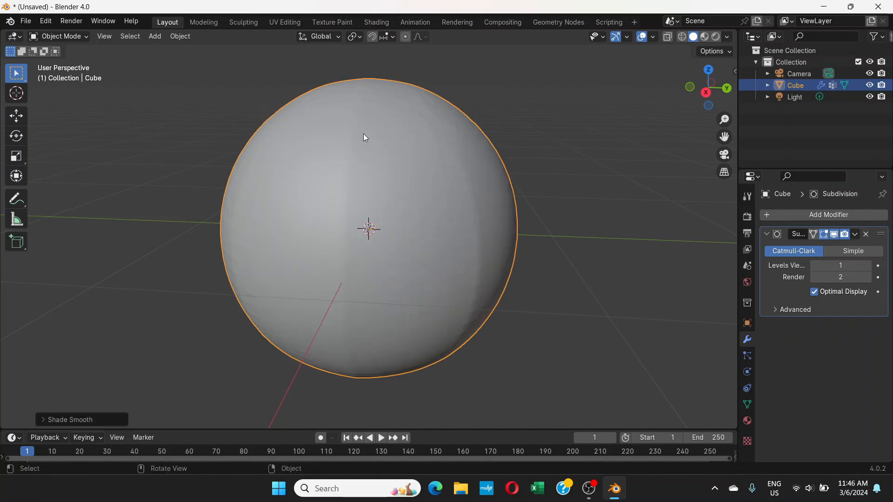
middle_drag(316, 181, 204, 178)
mouse_move(126, 107)
middle_down()
mouse_move(387, 141)
mouse_move(201, 118)
middle_up()
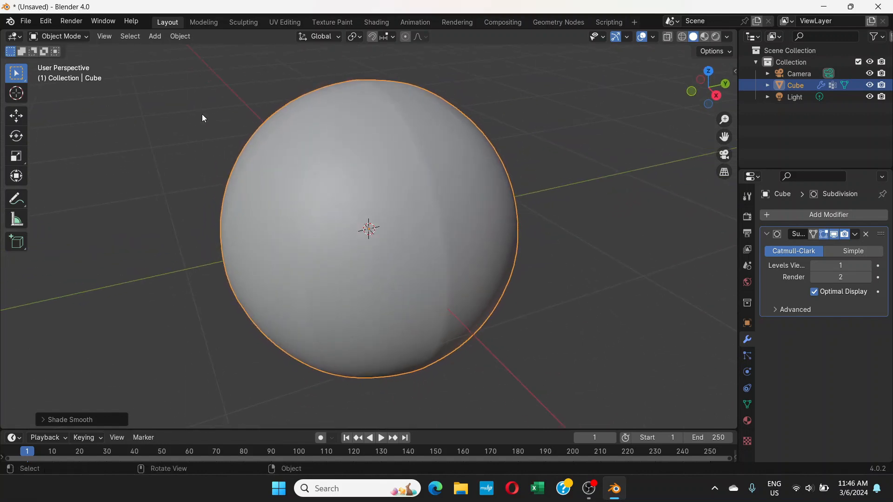
- In Edit Mode, clear the full selection and select only the bevelled seam strips from the lines vertex group
click(86, 41)
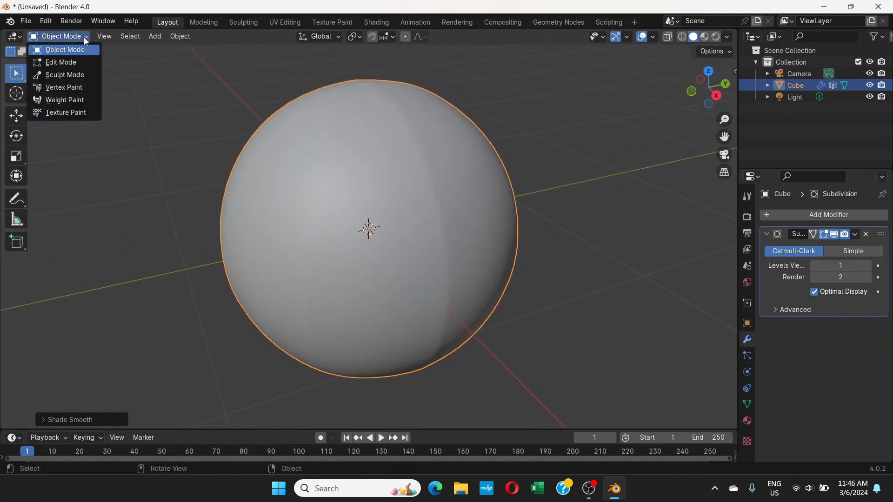
click(64, 61)
middle_drag(333, 128, 390, 188)
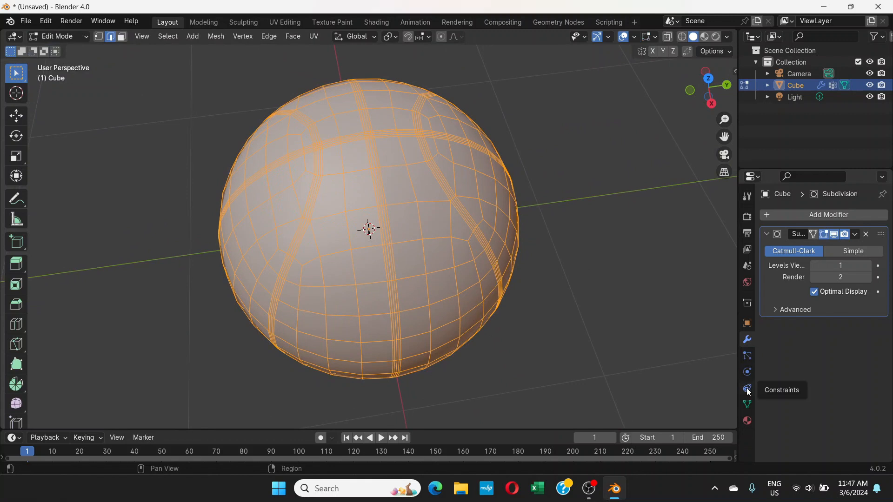
click(747, 404)
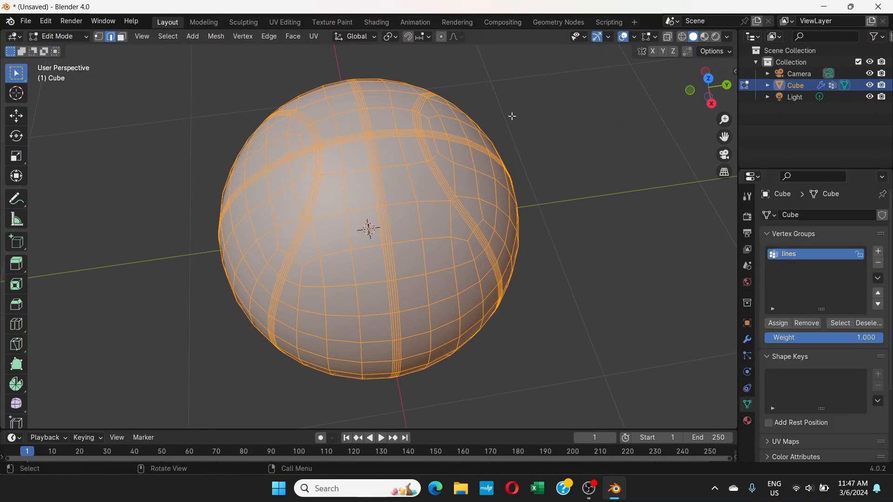
click(529, 115)
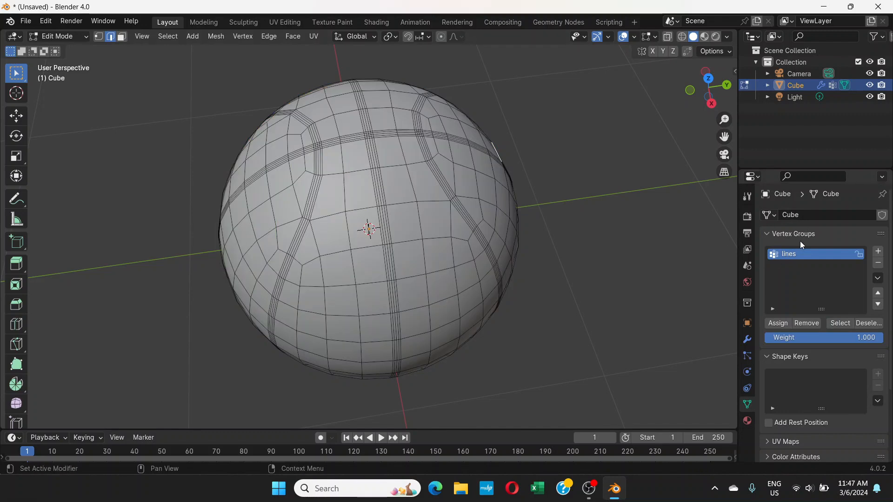
click(840, 323)
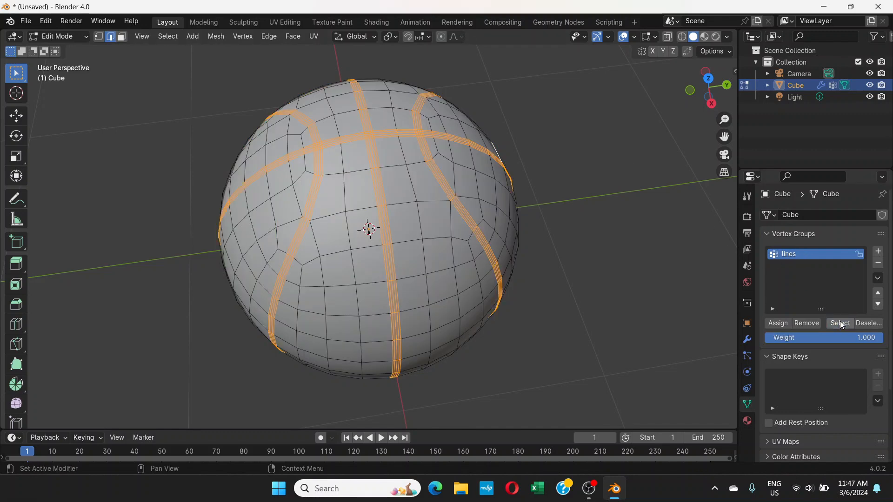
scroll(499, 172, up, 4)
middle_drag(499, 172, 418, 162)
click(702, 226)
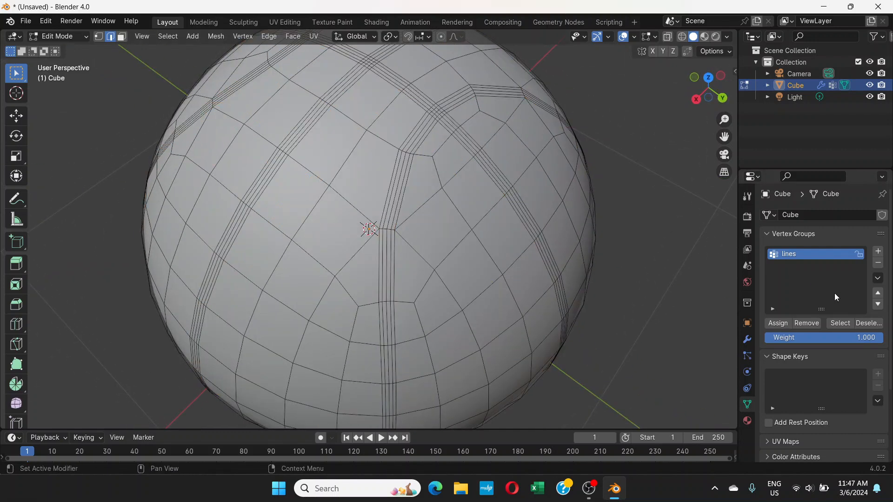
click(845, 327)
- Narrow the seam strip selection by one ring with Select Less
scroll(586, 250, down, 5)
middle_drag(585, 249, 644, 244)
scroll(395, 205, up, 3)
scroll(371, 172, up, 4)
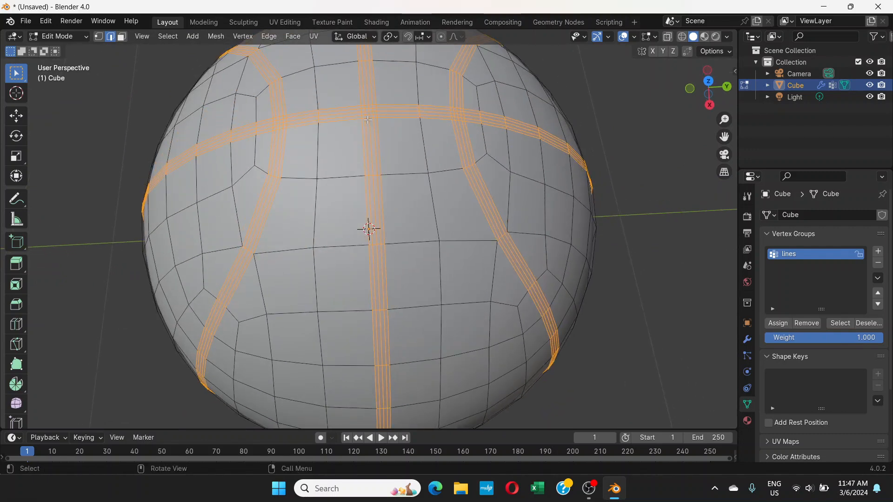
scroll(369, 127, up, 2)
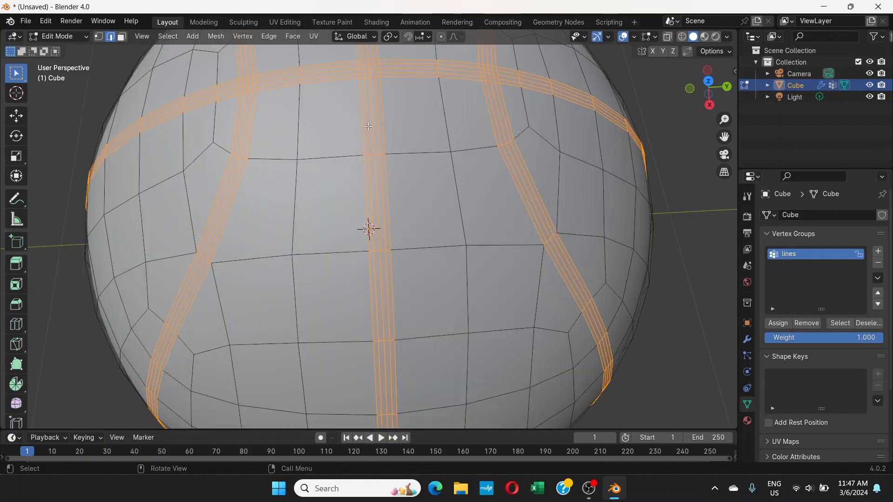
scroll(368, 127, down, 2)
middle_drag(396, 165, 396, 145)
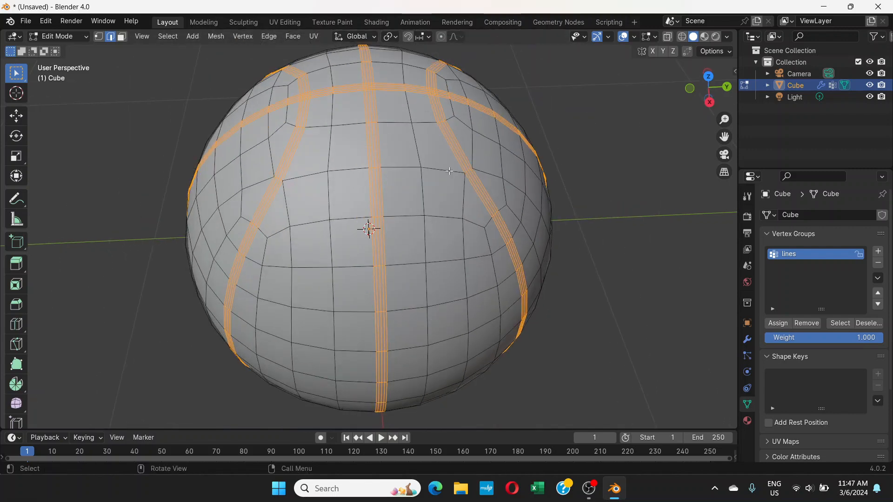
key(ctrl+KP_Subtract)
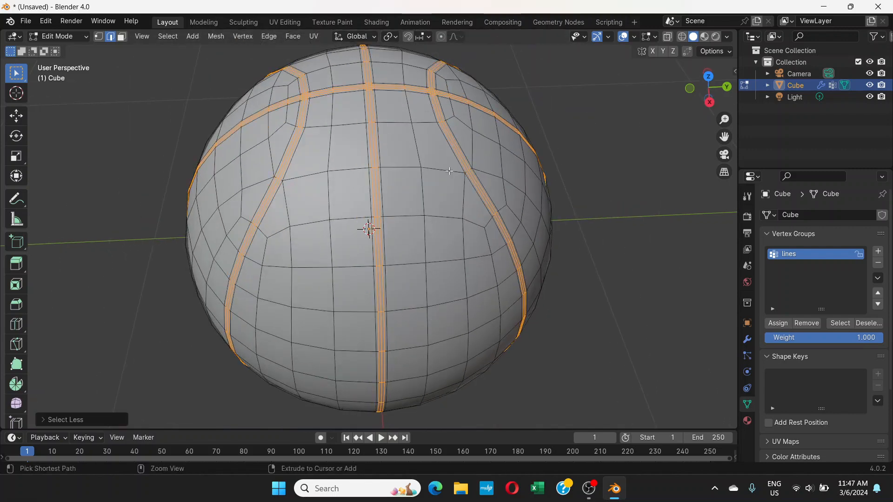
- Narrow the seam strip selection by another ring with Select Less, leaving only the inner part of each strip selected
key(ctrl+KP_Subtract)
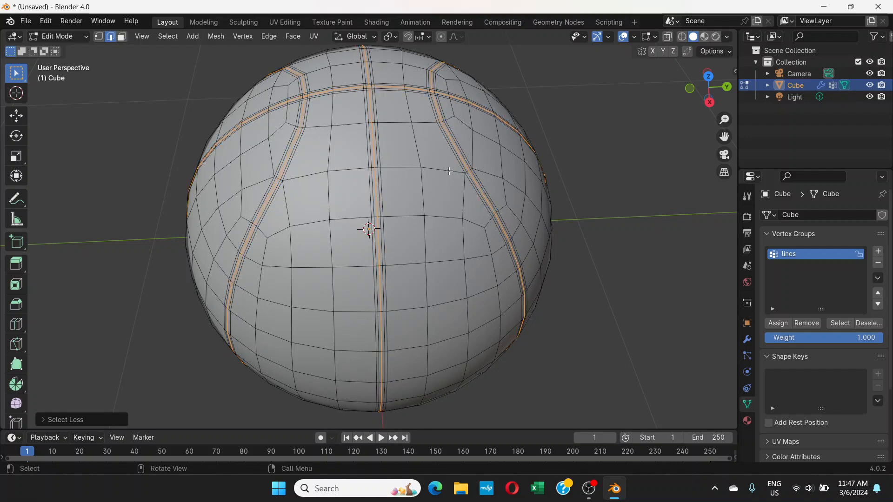
scroll(375, 154, up, 1)
scroll(375, 154, up, 1)
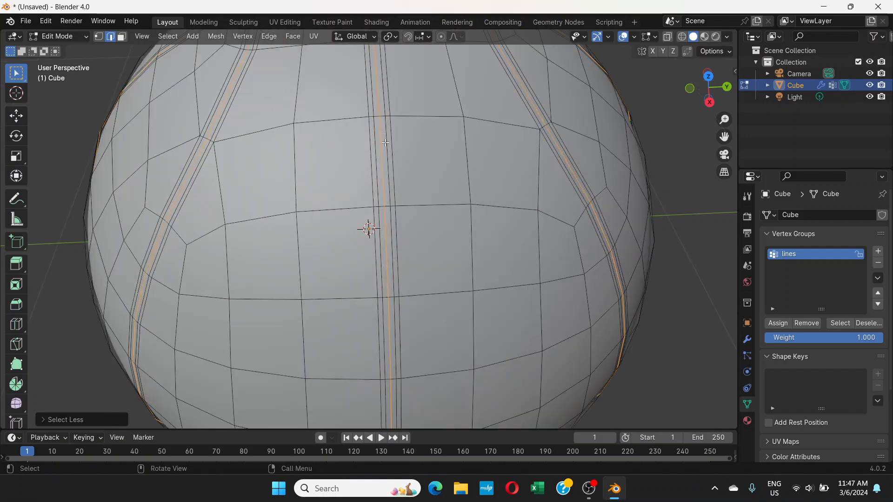
middle_drag(386, 142, 407, 142)
scroll(441, 197, down, 1)
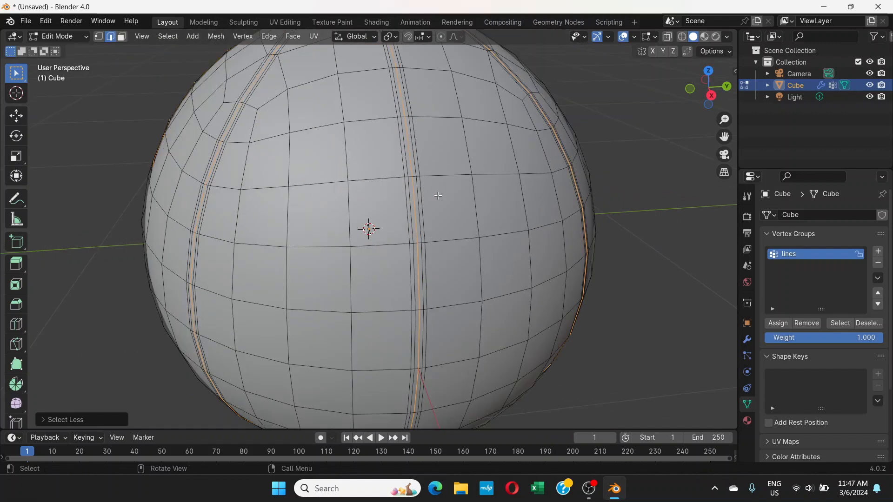
- Enable proportional editing and Shrink/Fatten the selected seam strips slightly inward with a very small influence radius to form grooves
click(442, 36)
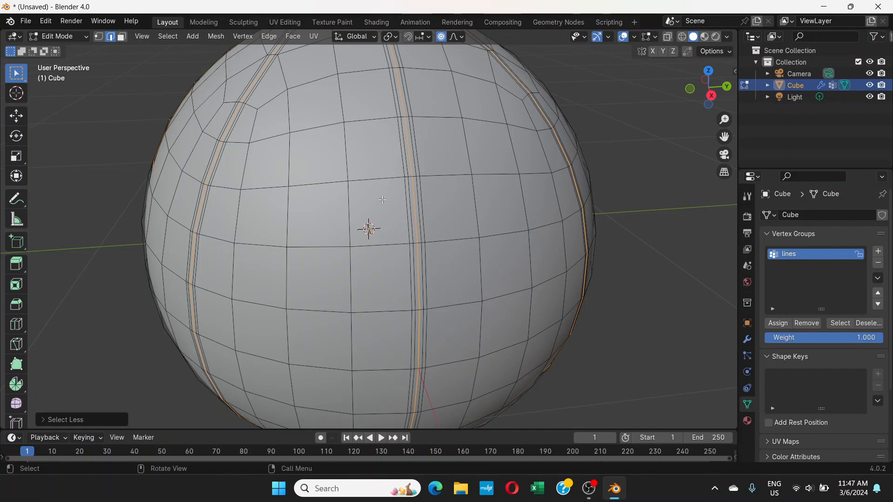
scroll(382, 200, down, 5)
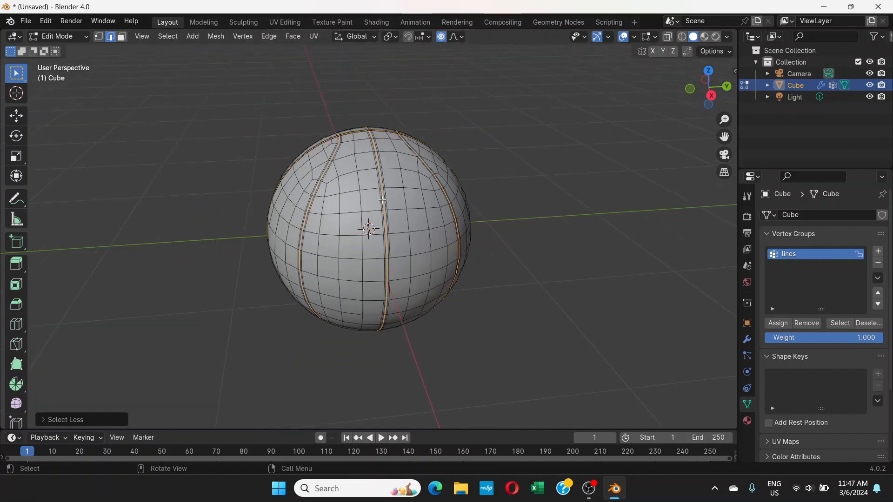
scroll(383, 200, up, 2)
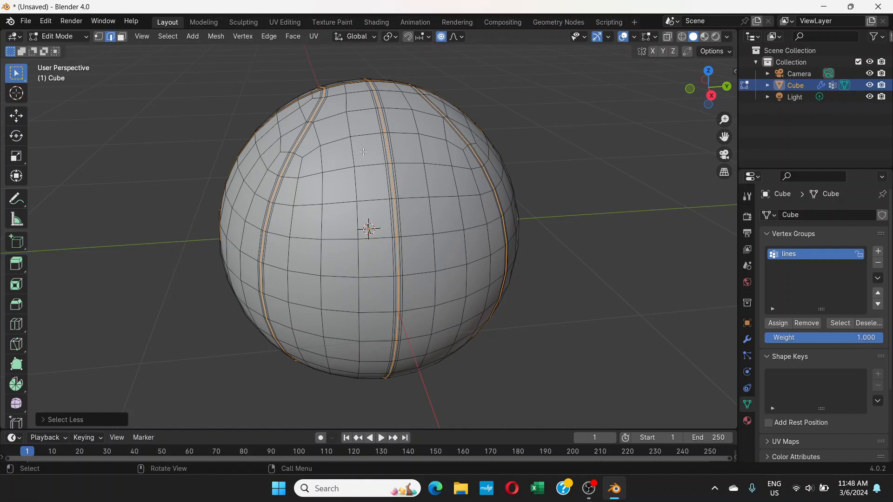
key(alt+s)
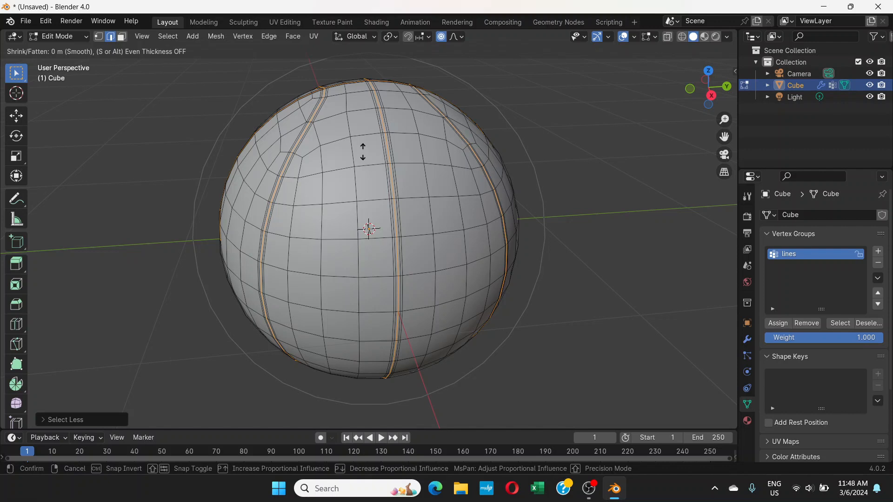
scroll(362, 152, up, 3)
scroll(363, 151, up, 2)
scroll(363, 151, up, 5)
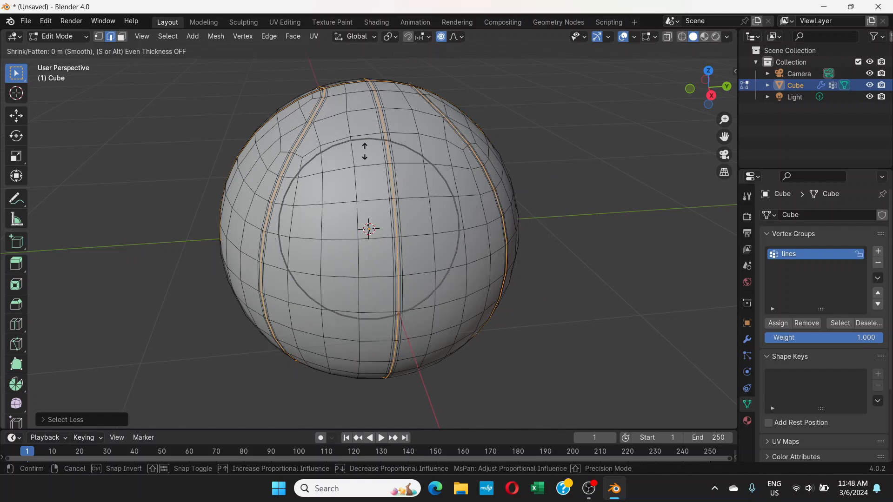
scroll(364, 151, up, 3)
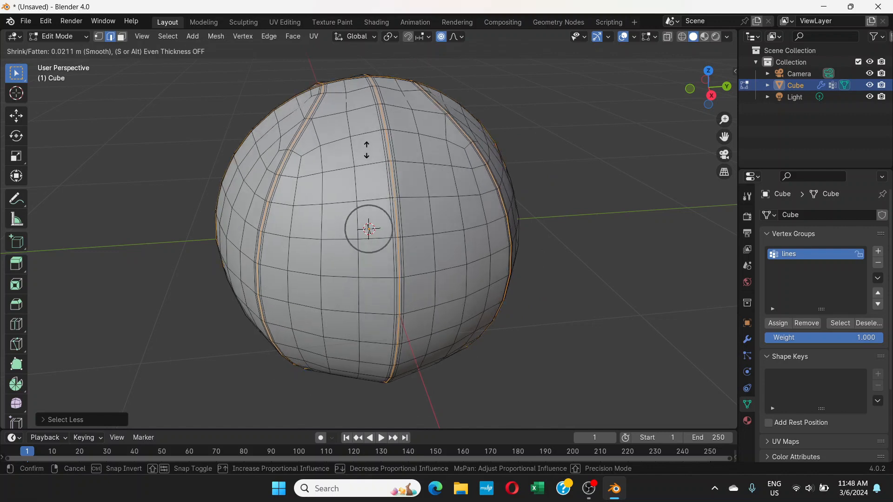
scroll(366, 150, up, 6)
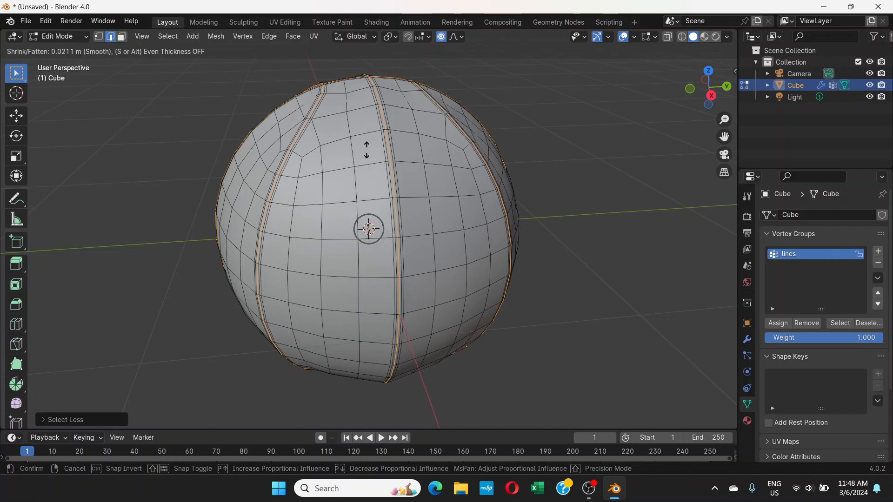
scroll(366, 150, up, 1)
scroll(366, 150, up, 1)
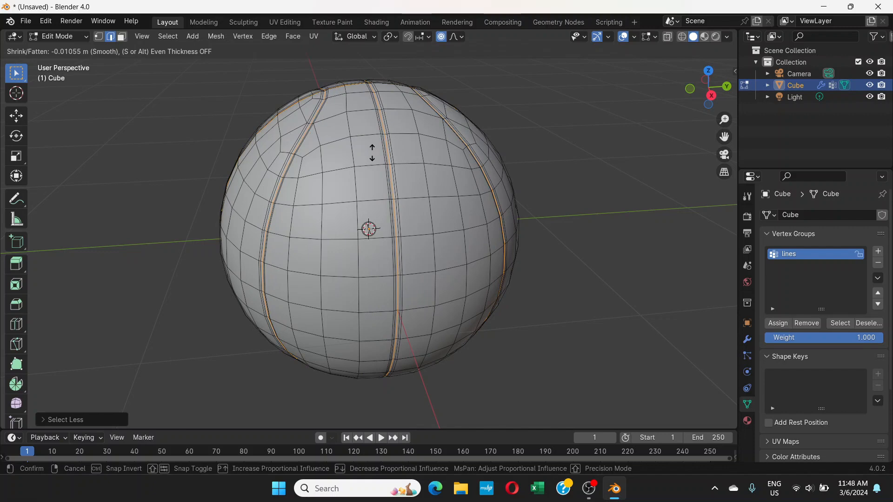
click(372, 153)
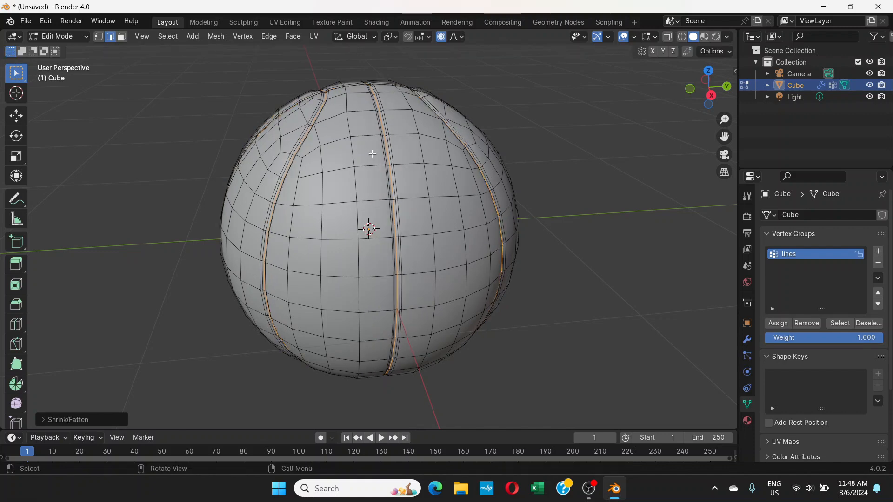
- Return to Object Mode and check the seam grooves around the ball from several angles
scroll(404, 175, up, 3)
middle_drag(406, 170, 357, 183)
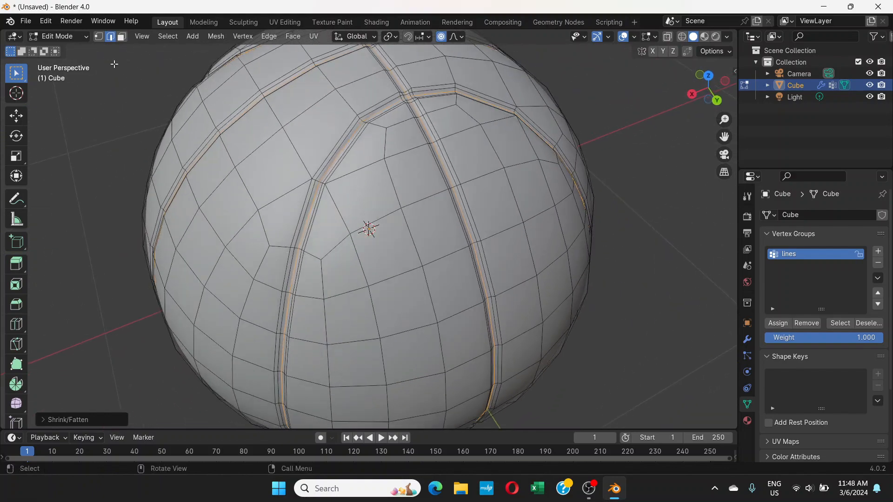
click(60, 36)
click(77, 47)
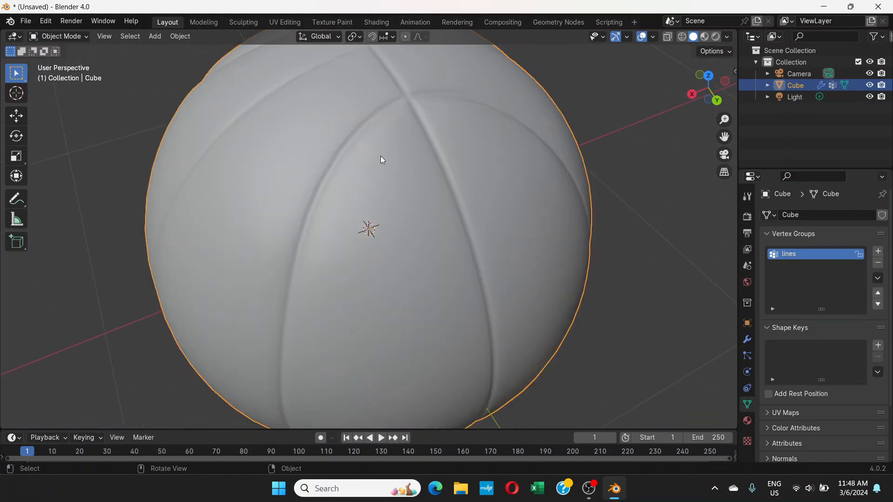
middle_drag(381, 155, 260, 111)
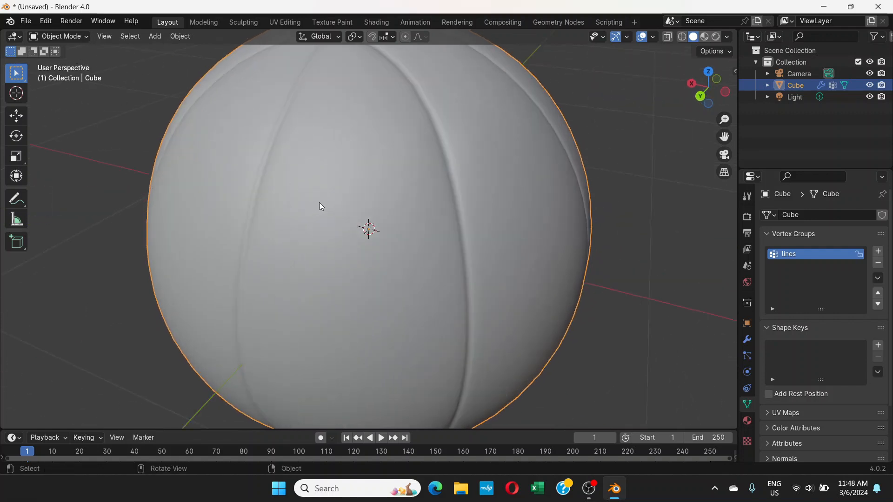
scroll(389, 186, down, 5)
middle_drag(389, 188, 414, 163)
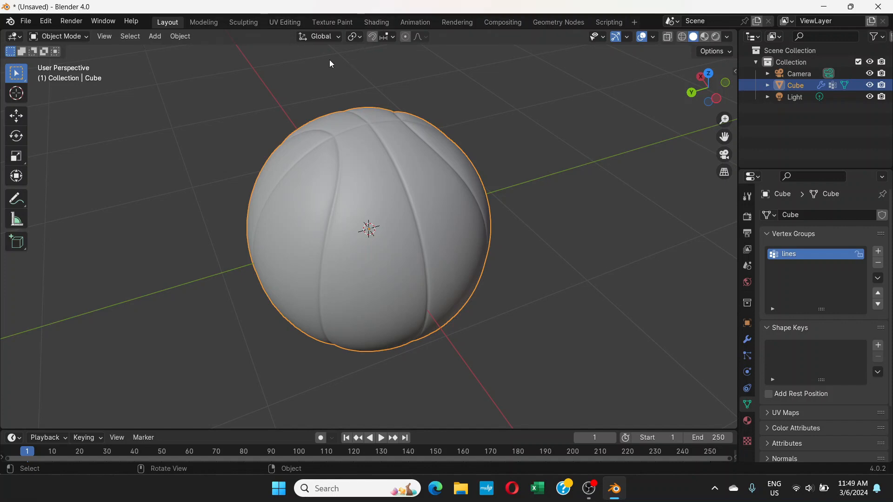
- Switch to the Shading workspace and frame the ball in its material preview viewport
click(376, 24)
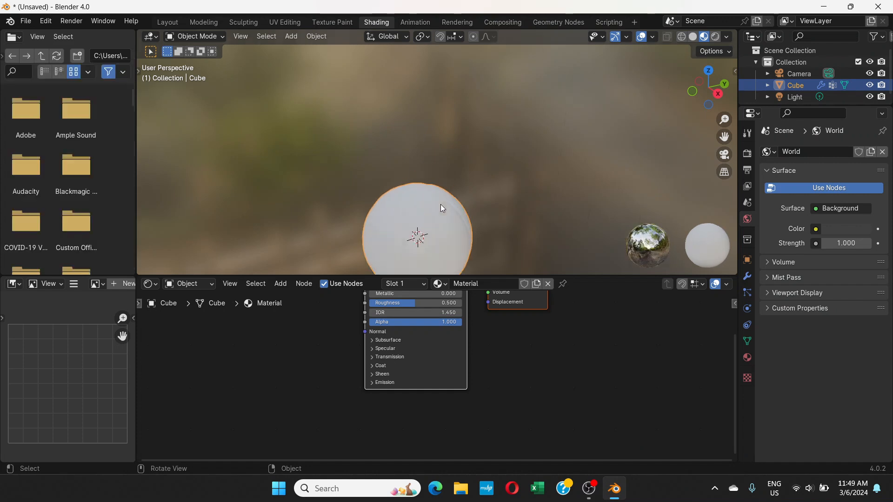
middle_drag(441, 208, 419, 176)
scroll(448, 138, up, 2)
scroll(449, 138, up, 2)
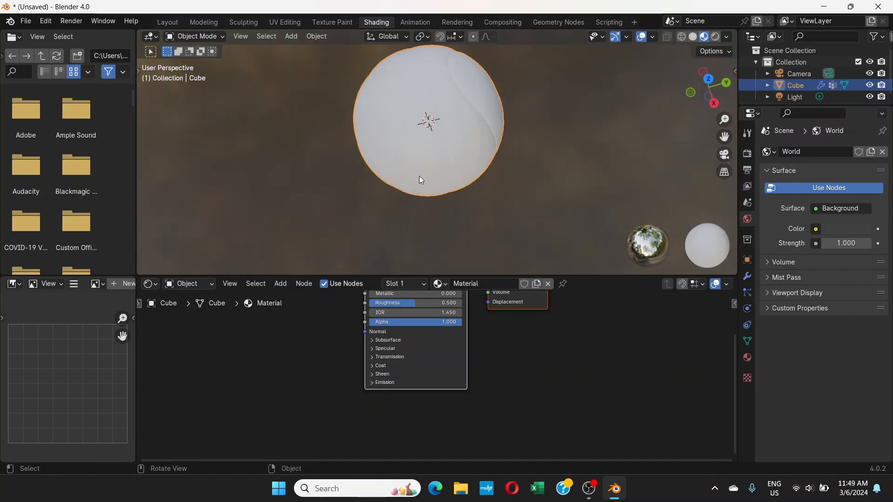
middle_drag(455, 118, 466, 72)
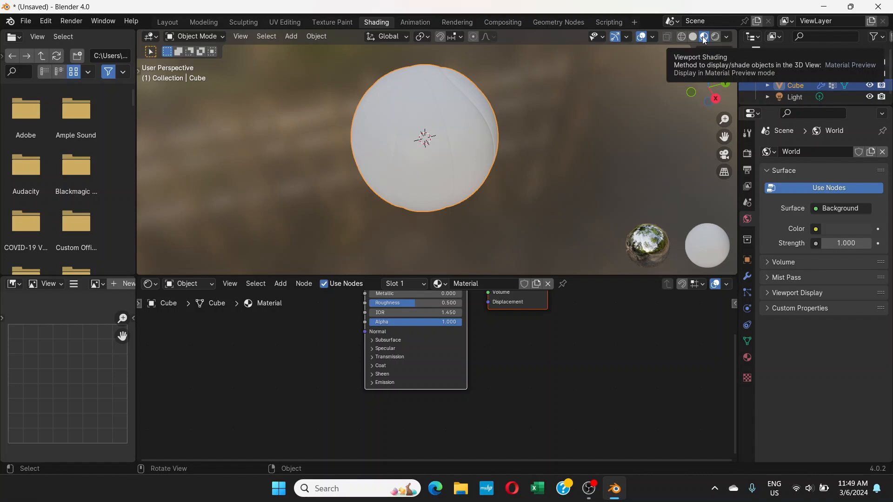
scroll(441, 135, up, 1)
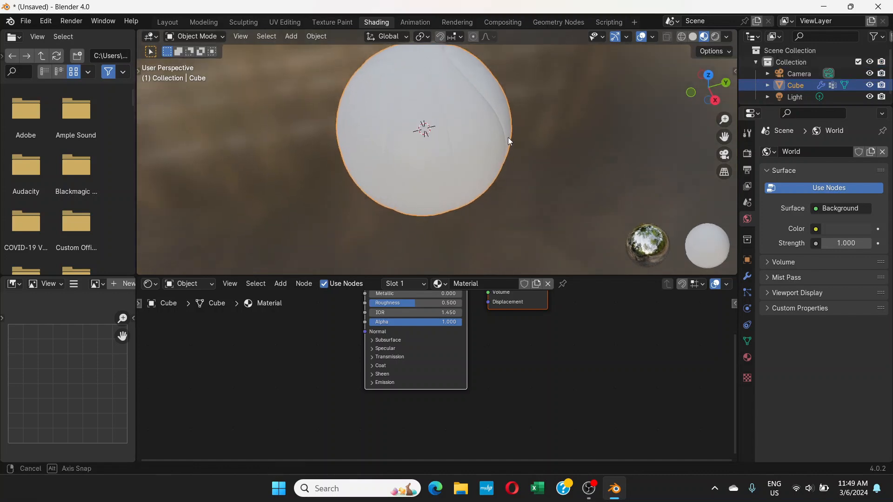
shift+middle_drag(508, 137, 510, 192)
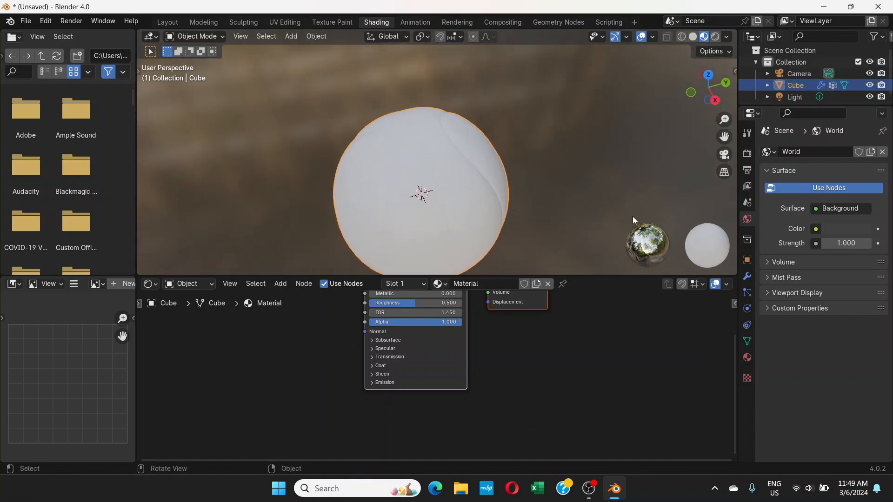
- Set the Base Color of the ball's Principled BSDF material to orange
middle_drag(485, 326, 516, 365)
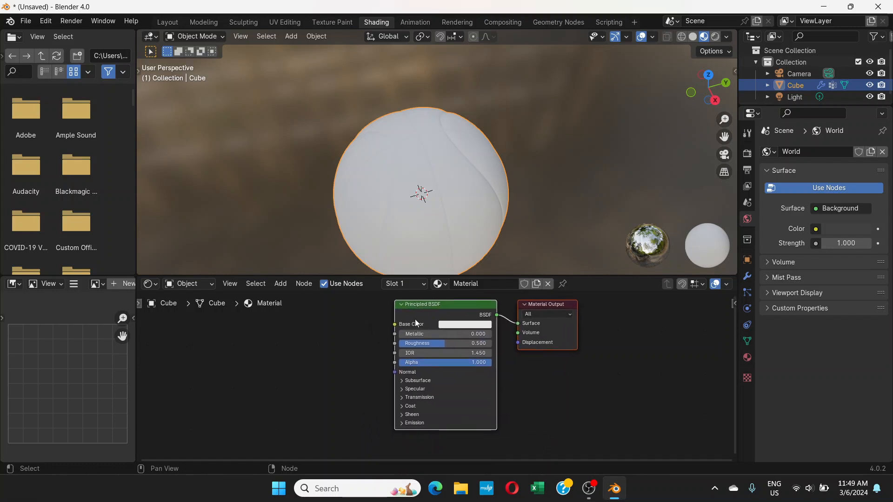
scroll(461, 328, up, 3)
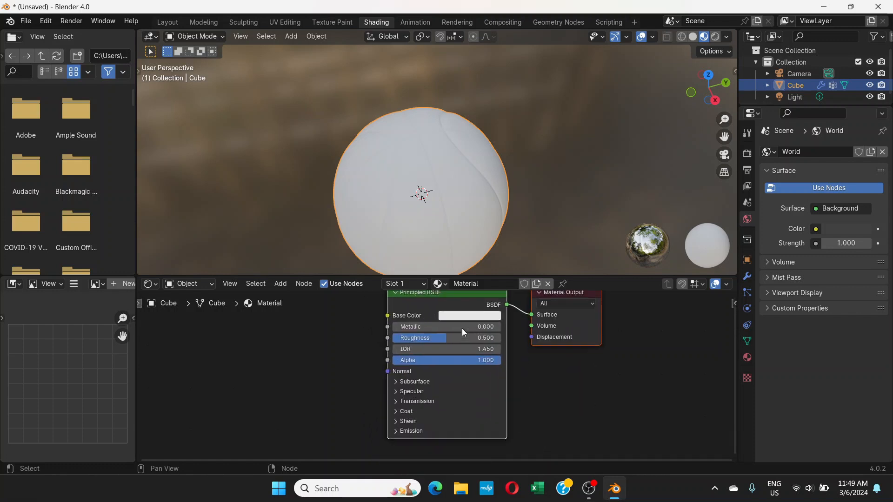
middle_drag(556, 395, 571, 374)
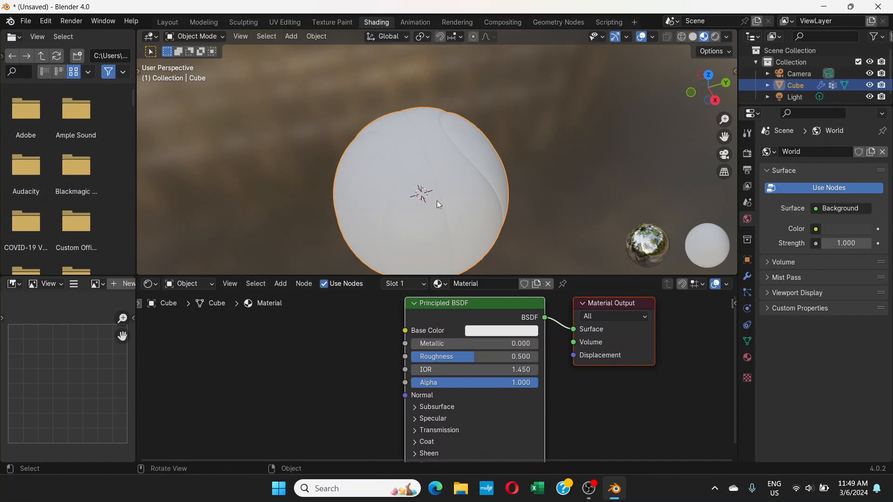
click(483, 331)
click(505, 231)
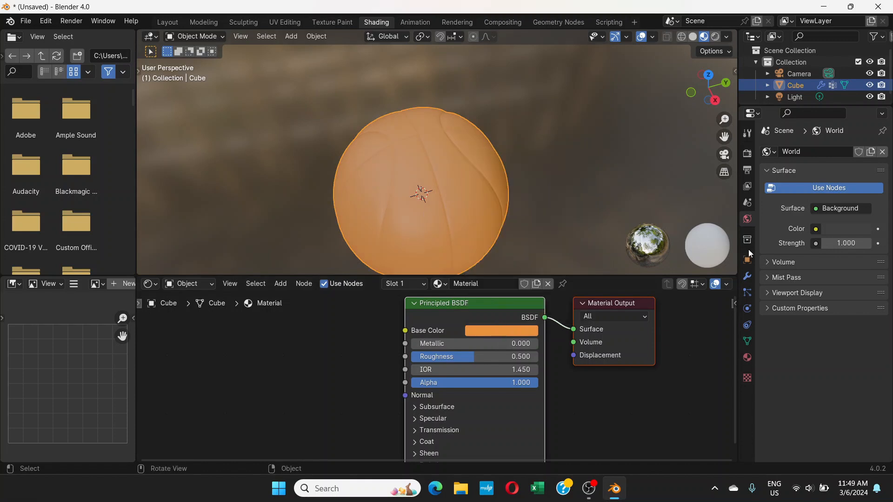
- Show the ball's material properties and enter Edit Mode with the seams in close view
click(747, 358)
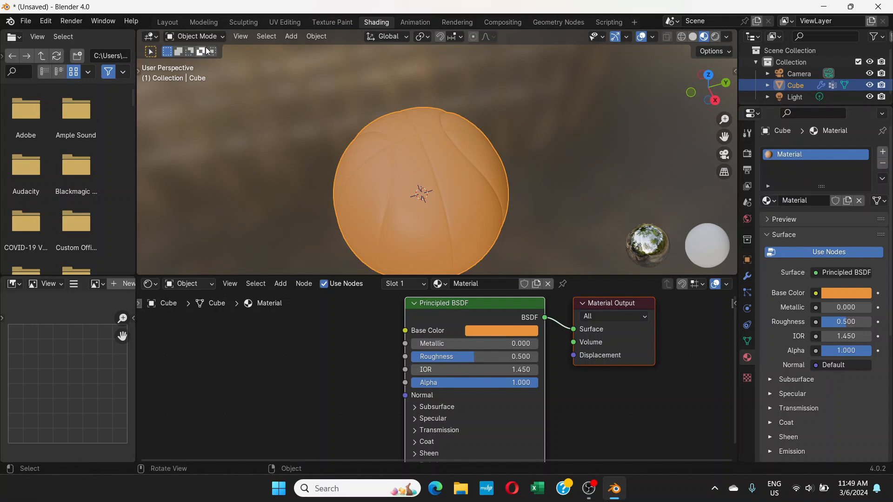
click(221, 35)
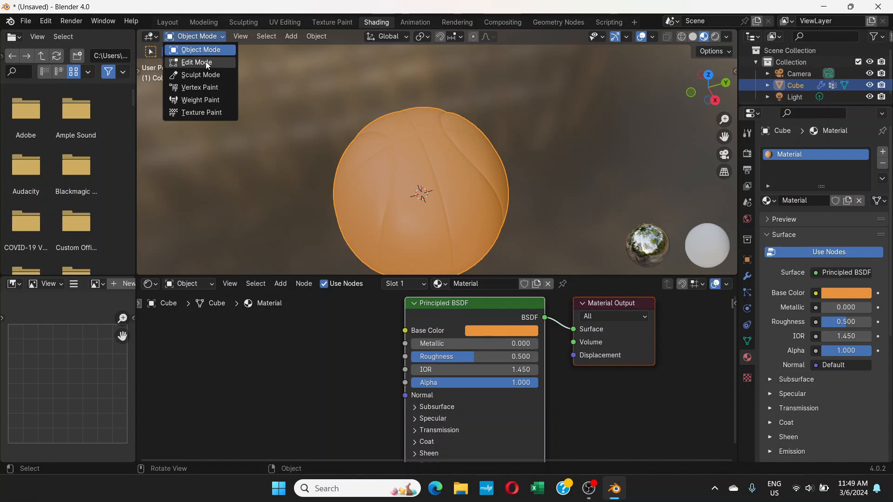
click(210, 62)
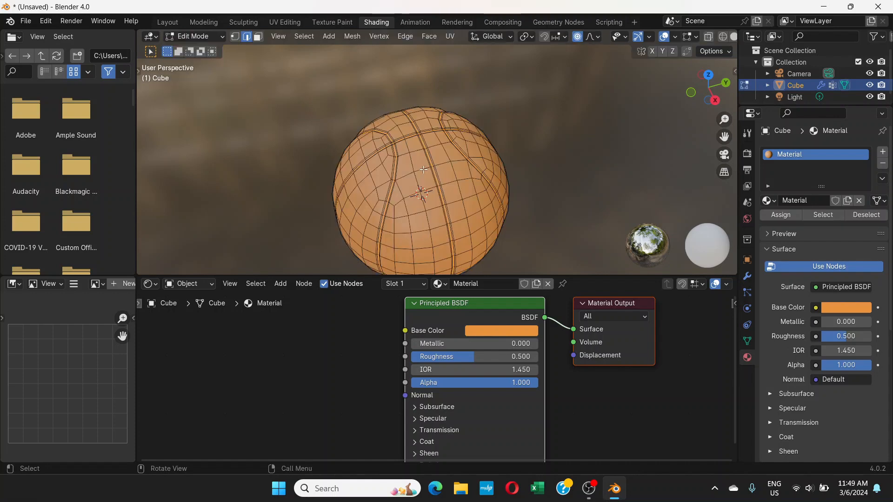
scroll(423, 167, up, 3)
scroll(422, 159, up, 2)
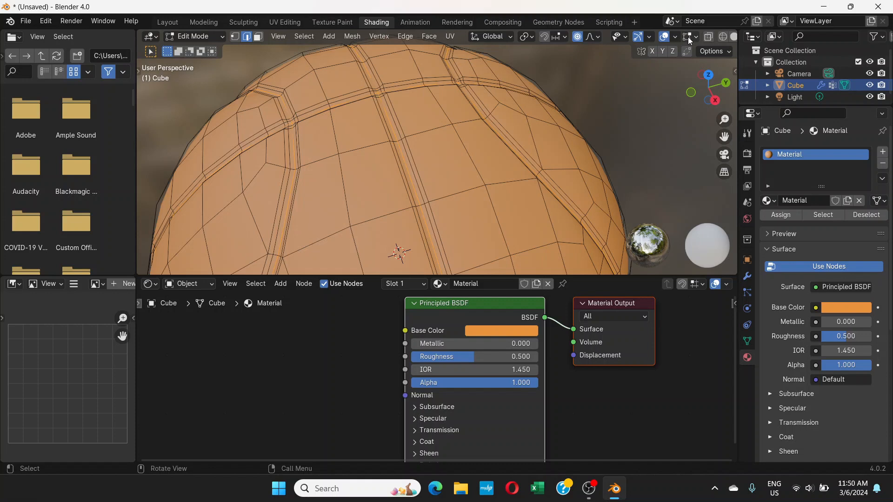
scroll(688, 38, down, 2)
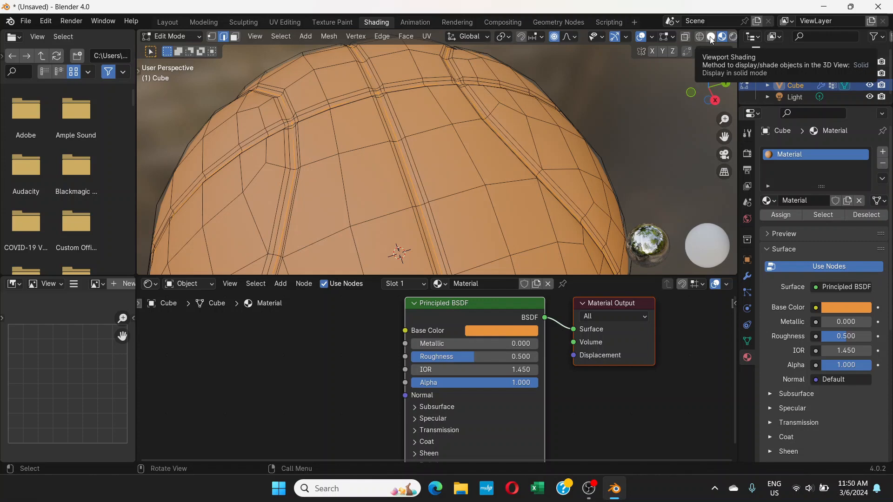
- Use Solid viewport shading and expand the seam selection by one ring with Select More
click(711, 37)
middle_drag(394, 138, 385, 161)
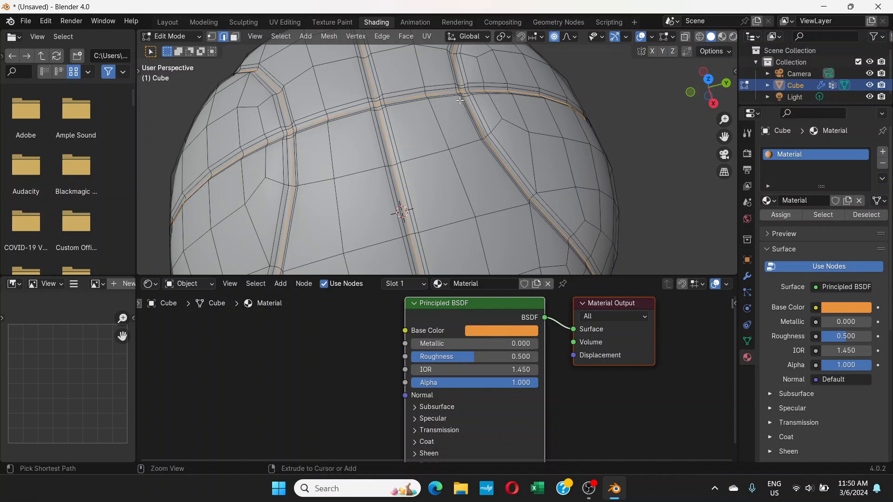
key(ctrl+KP_Add)
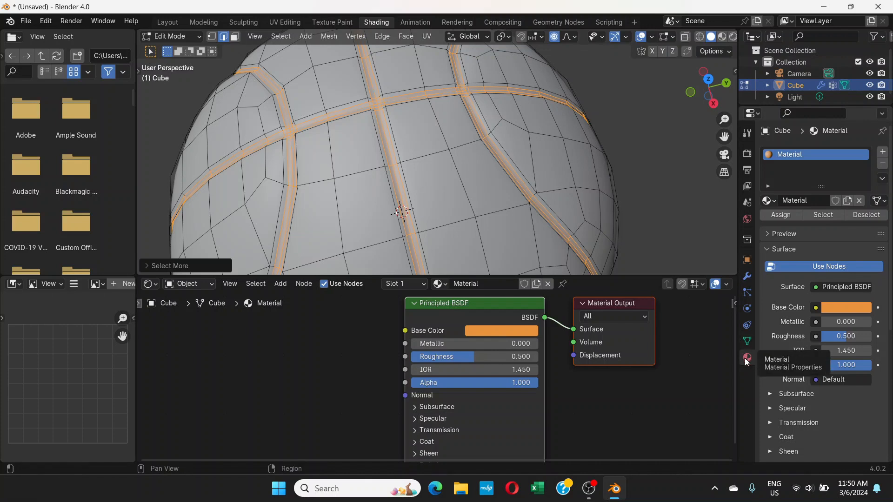
- Add a second material slot with a new material, assign it to the selected seam faces and show it in Material Preview
click(882, 152)
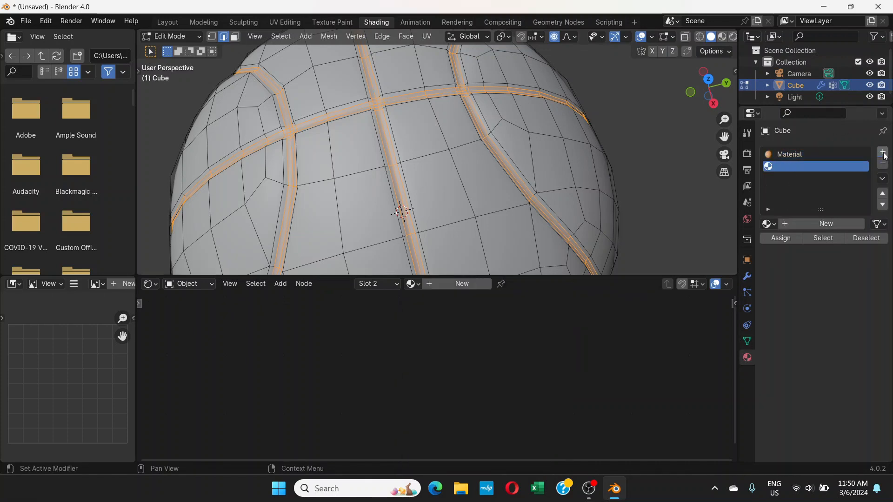
click(822, 224)
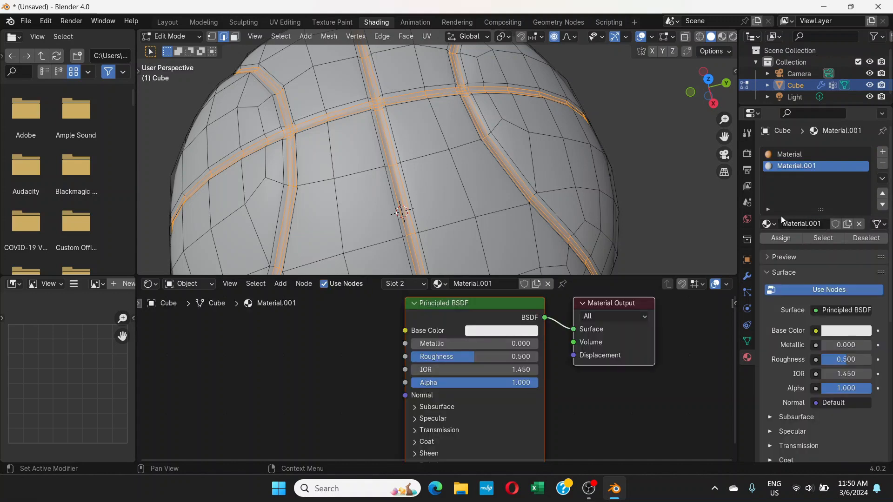
click(781, 238)
click(722, 38)
mouse_move(461, 122)
middle_down()
mouse_move(331, 172)
mouse_move(355, 95)
mouse_move(418, 94)
middle_up()
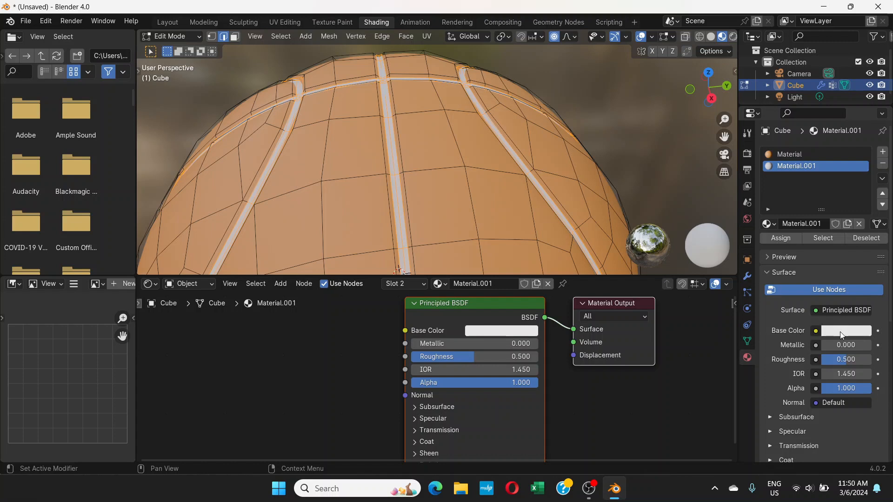
- Set the seam material's Base Color to black with Value 0, and show the ball in Material Preview in the Layout workspace
click(842, 331)
drag(861, 170, 862, 250)
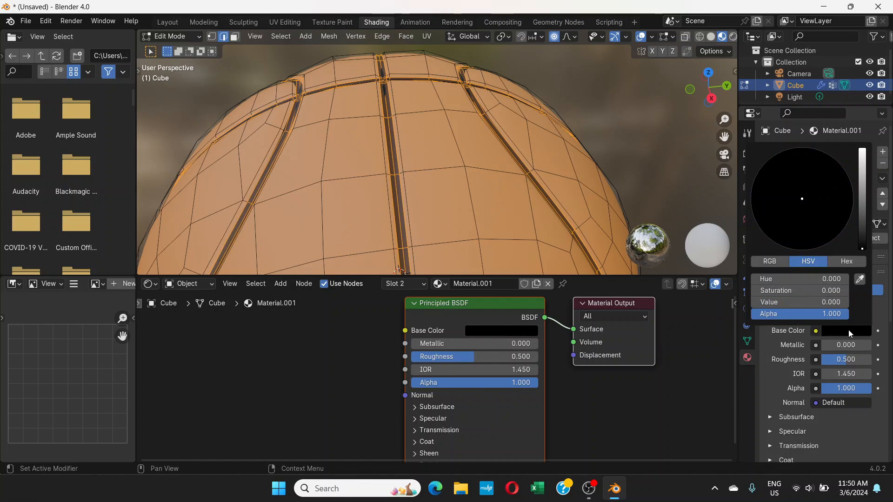
click(165, 23)
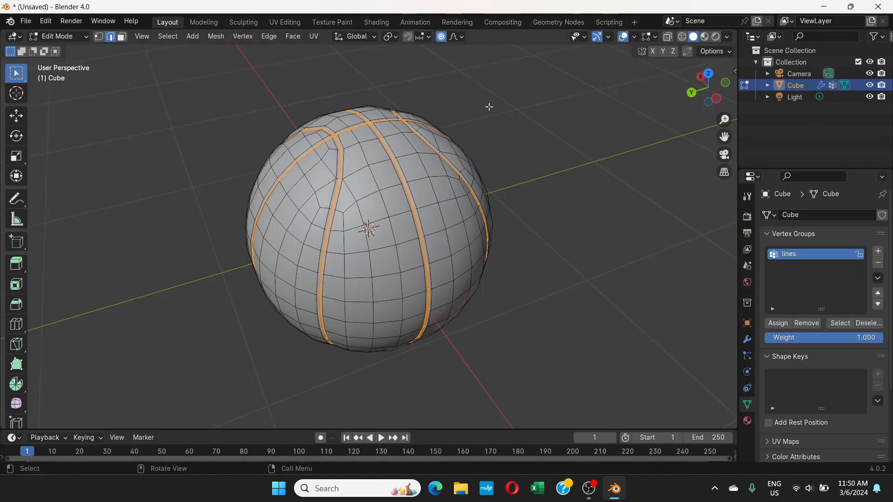
click(705, 37)
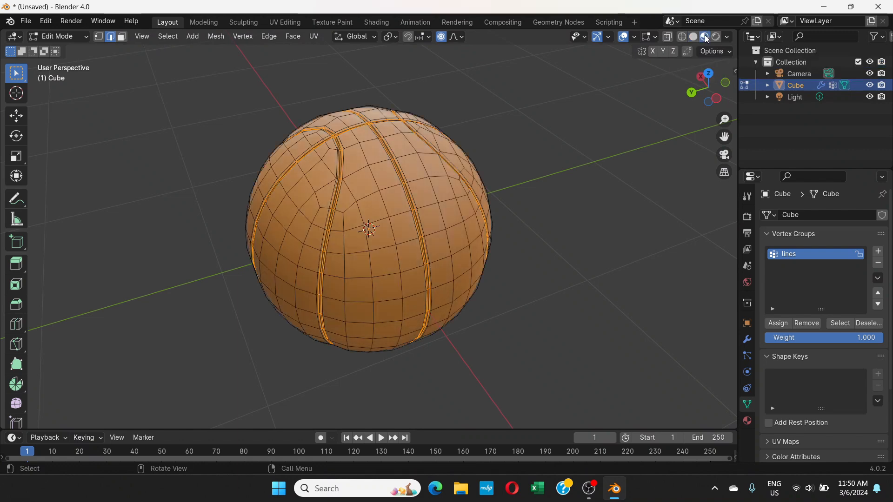
- Deselect the seam faces and return the ball to Object Mode
click(580, 160)
middle_drag(579, 159, 554, 183)
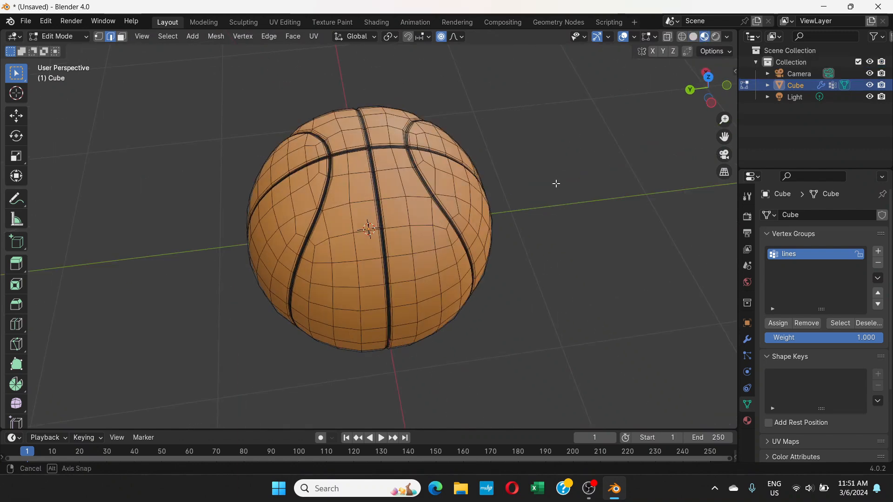
click(88, 38)
click(67, 48)
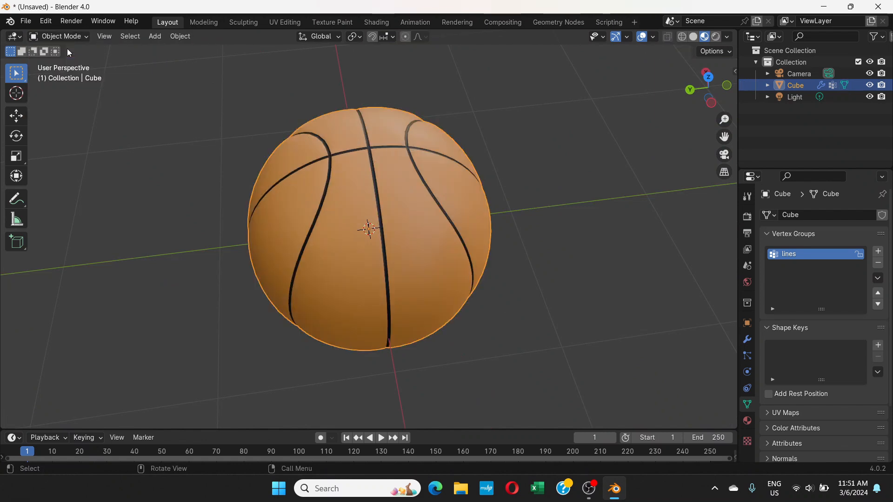
- Examine the orange ball and its black seams from several angles and distances
scroll(471, 172, down, 3)
click(474, 186)
mouse_move(474, 188)
middle_down()
mouse_move(395, 205)
mouse_move(390, 222)
mouse_move(469, 188)
middle_up()
scroll(389, 223, up, 3)
scroll(392, 219, down, 1)
scroll(391, 201, up, 3)
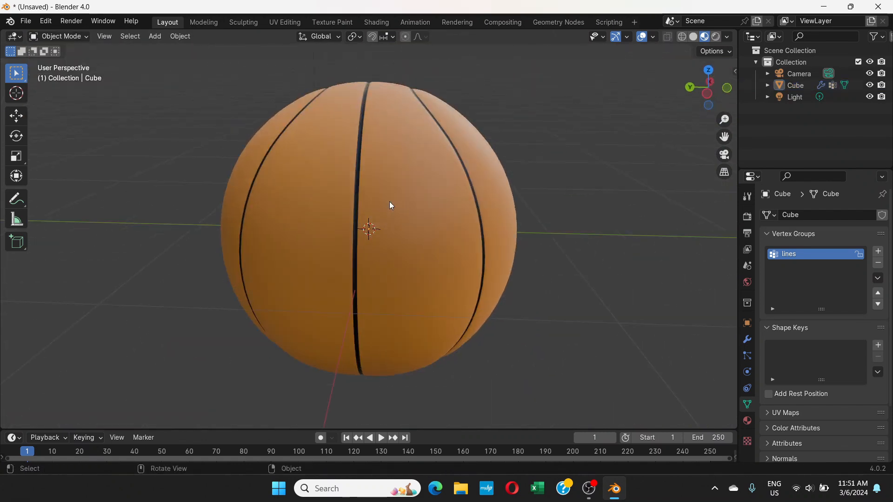
middle_drag(391, 202, 329, 181)
scroll(386, 165, up, 3)
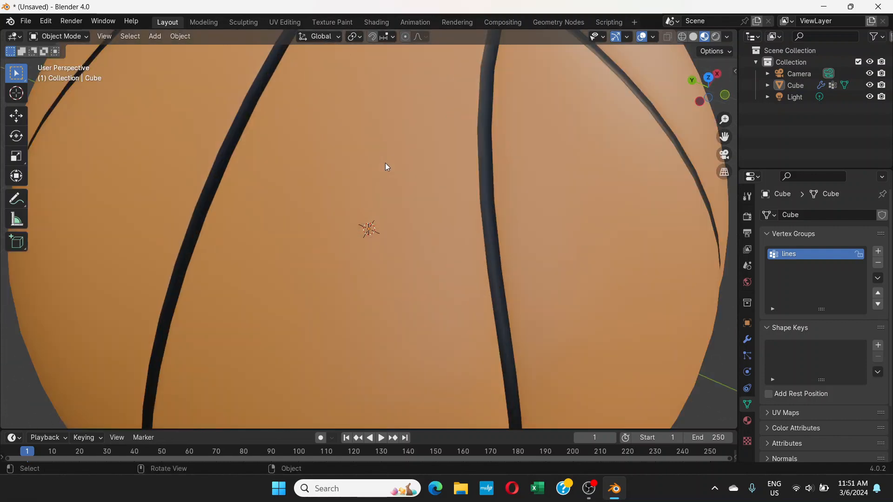
scroll(386, 165, down, 5)
middle_drag(386, 163, 440, 123)
scroll(387, 147, up, 3)
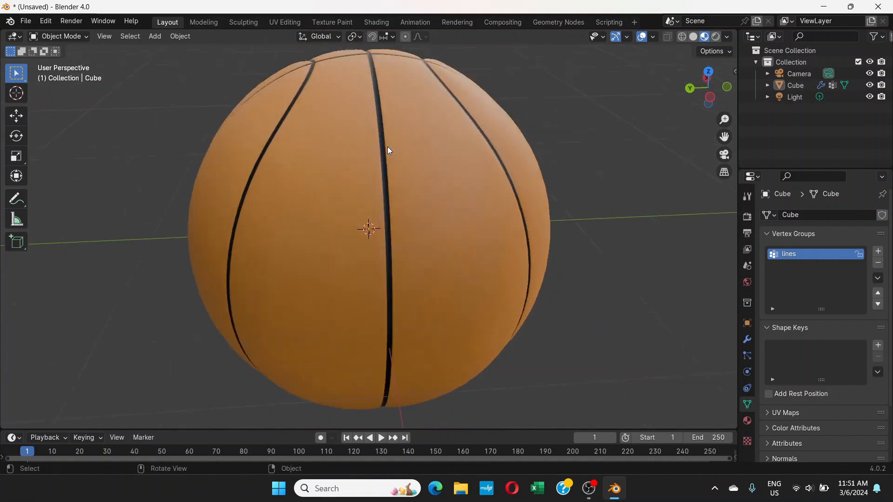
scroll(387, 147, down, 6)
scroll(387, 147, up, 4)
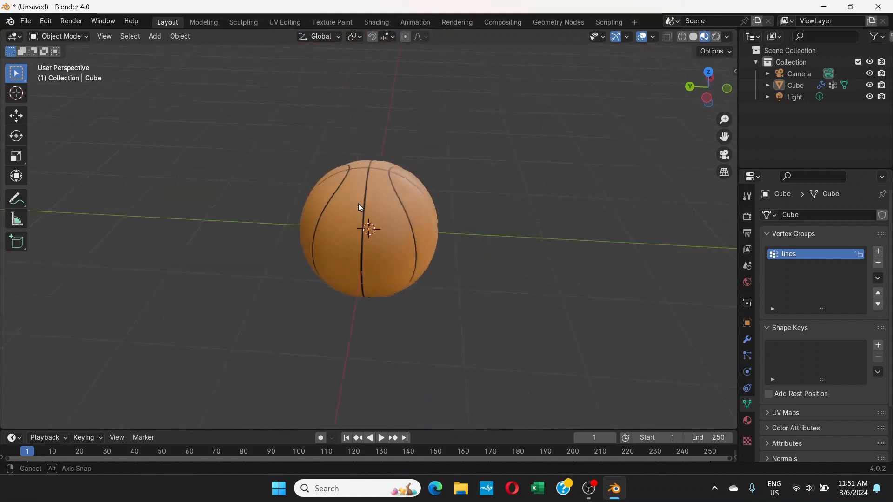
middle_drag(371, 226, 415, 197)
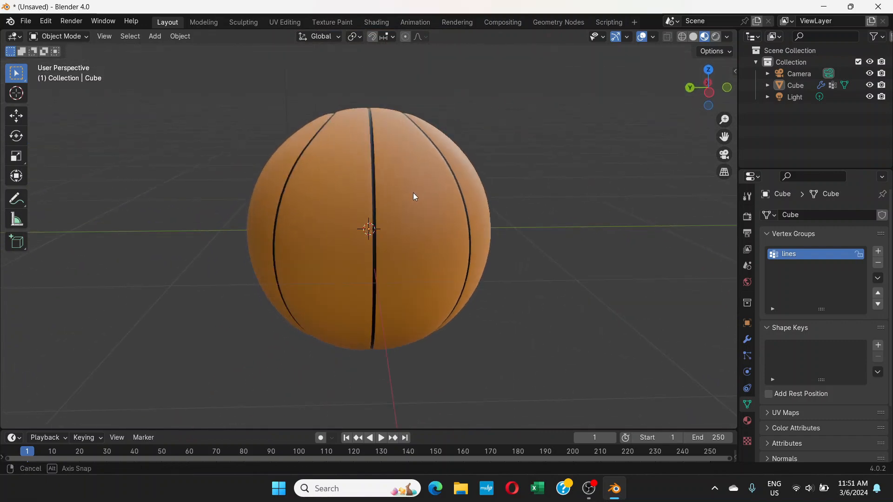
- Select the ball and, in the Shading workspace, rename its black seam material to "lines"
click(369, 171)
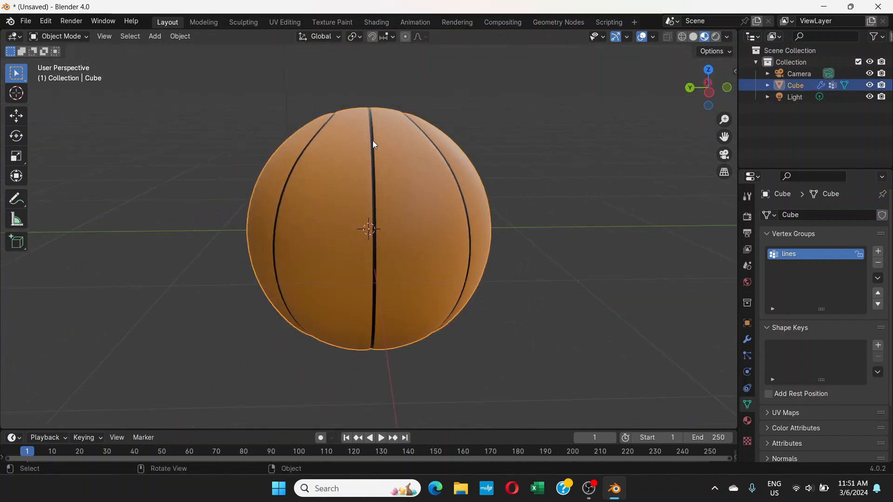
click(369, 23)
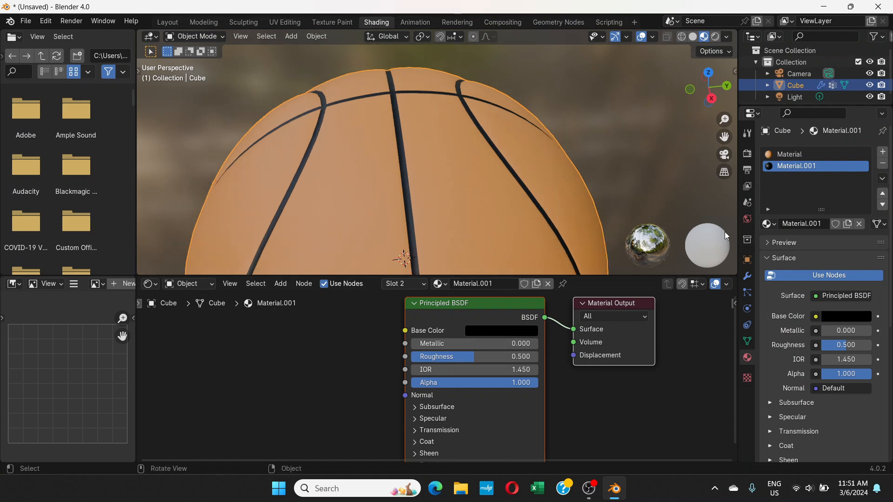
click(795, 154)
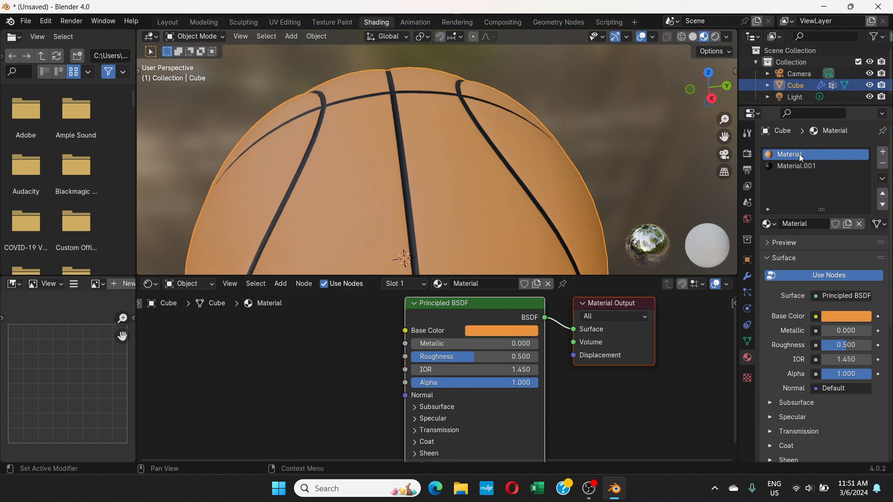
click(797, 166)
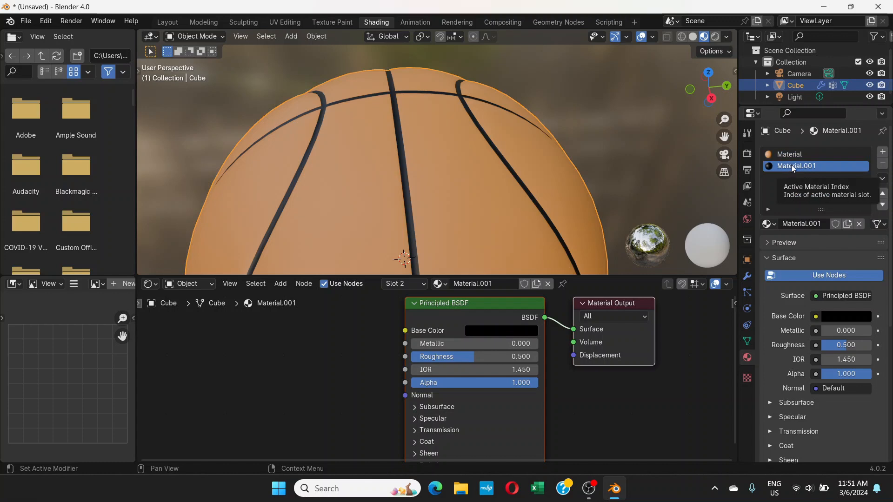
double_click(791, 165)
text(lines)
key(Return)
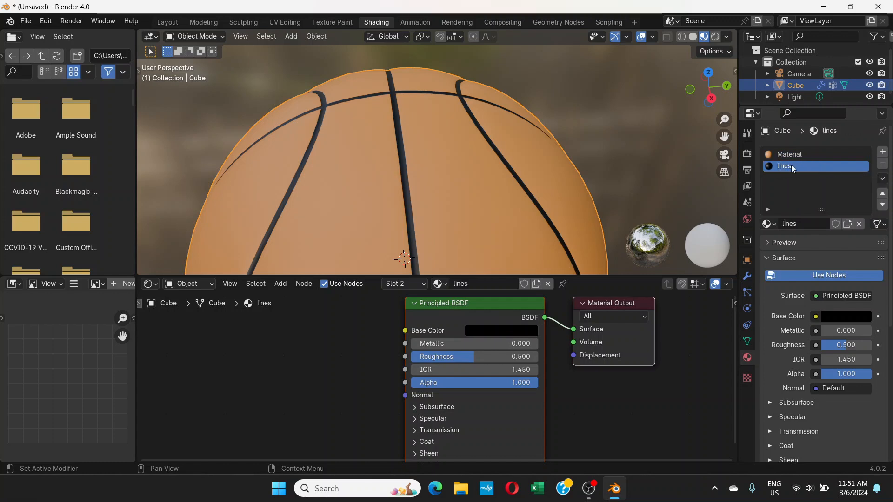
- Rename the ball's orange surface material to "Orange"
click(798, 156)
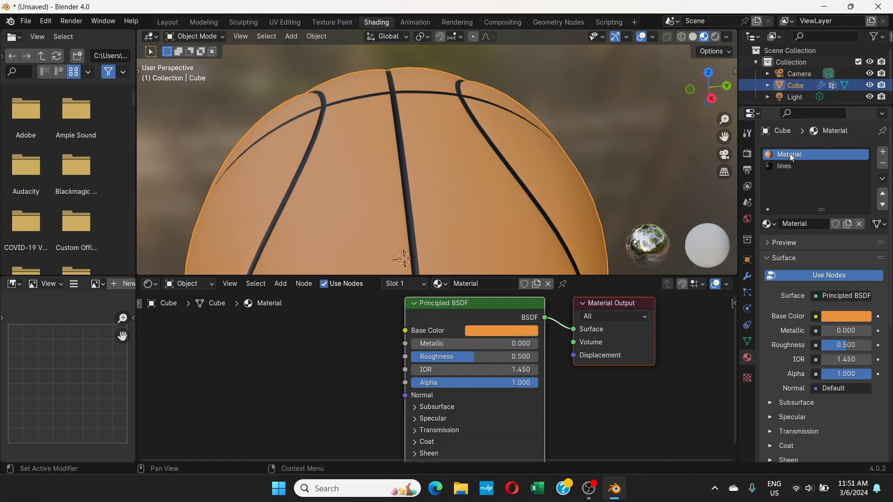
double_click(789, 155)
text(Orange)
key(Return)
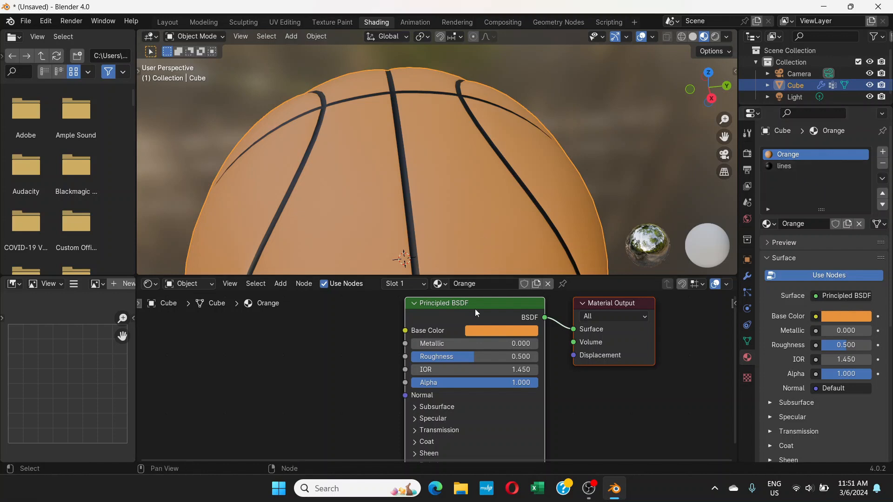
- Add a Bump node to the Orange material's node tree, placed before the Principled BSDF node
scroll(513, 345, down, 3)
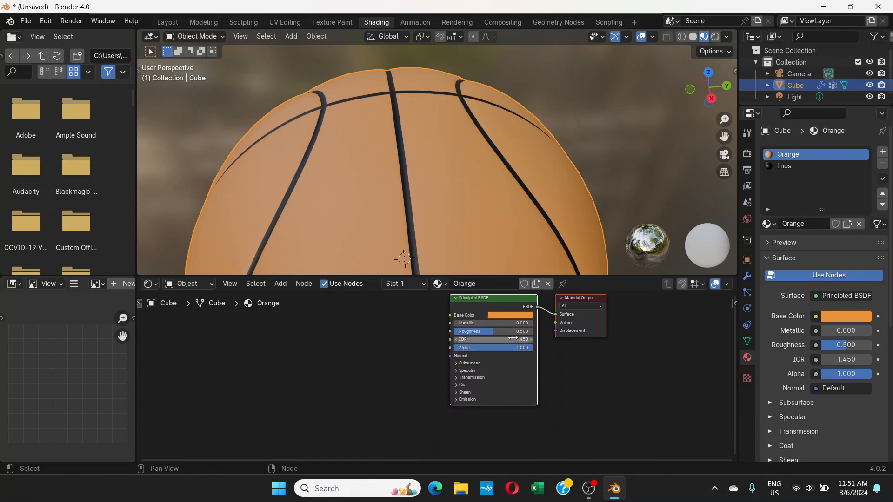
scroll(437, 344, up, 3)
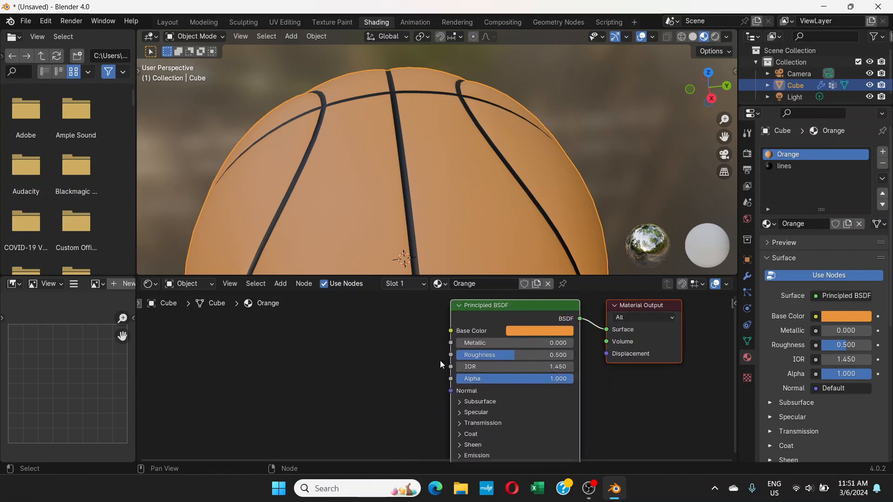
middle_drag(440, 361, 448, 333)
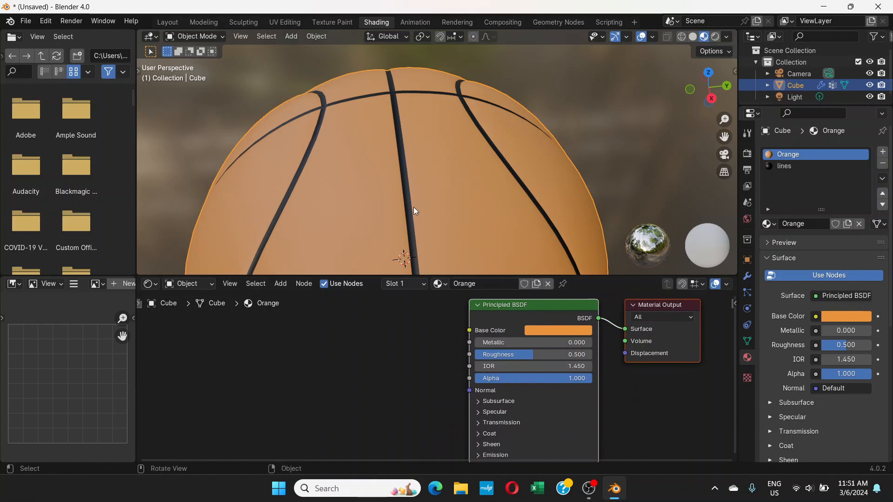
scroll(414, 207, down, 4)
shift+middle_drag(442, 222, 445, 188)
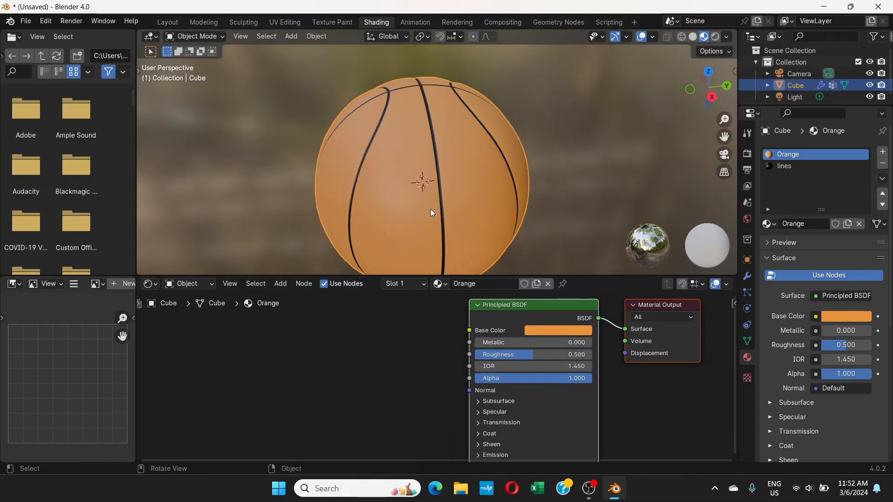
click(279, 284)
mouse_move(278, 292)
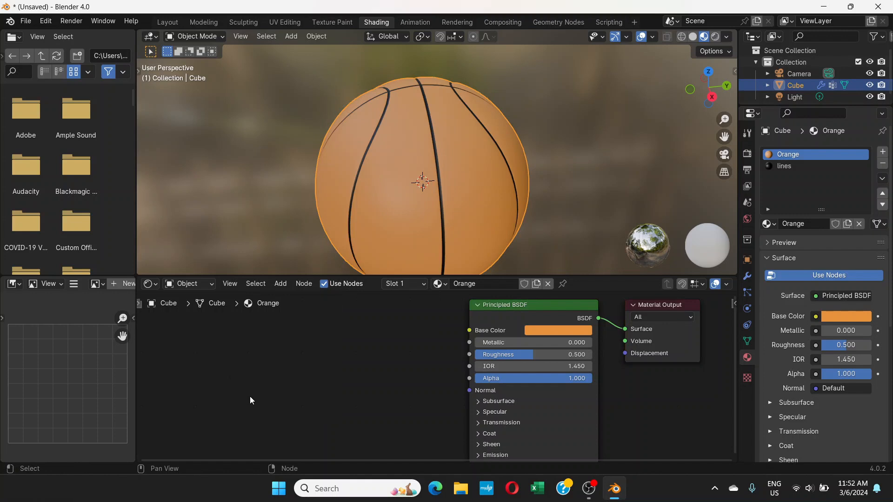
key(shift+a)
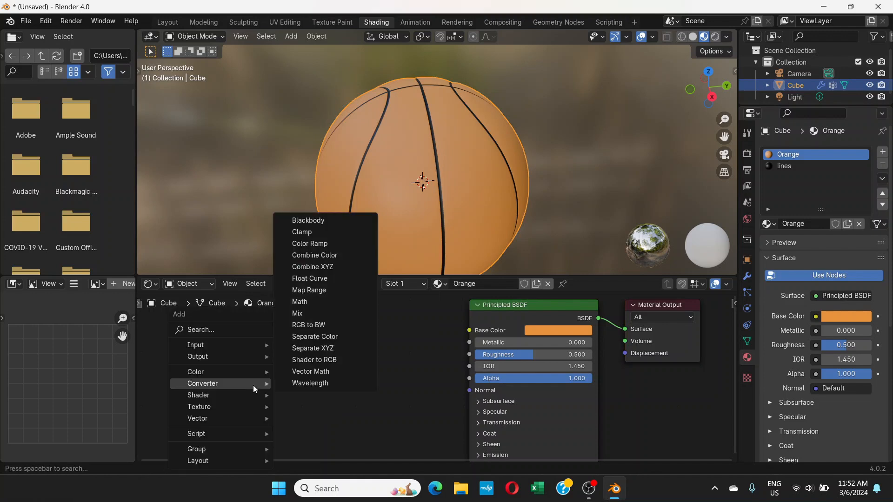
click(202, 330)
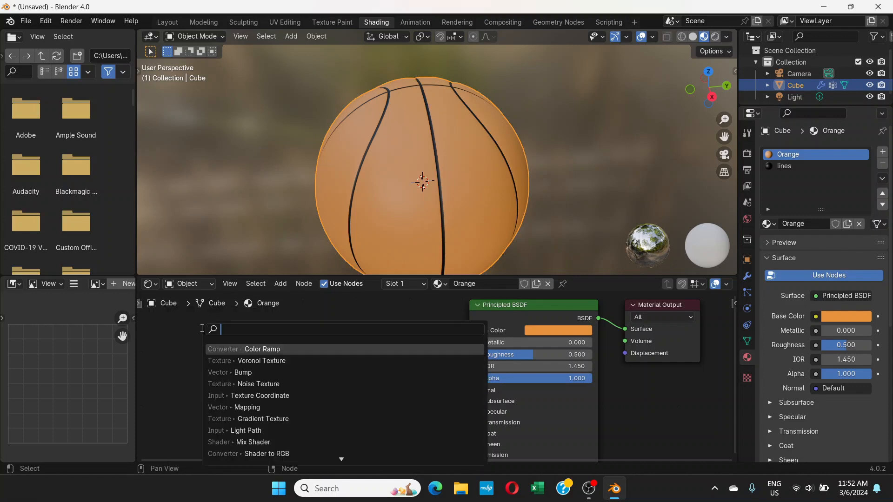
text(bump)
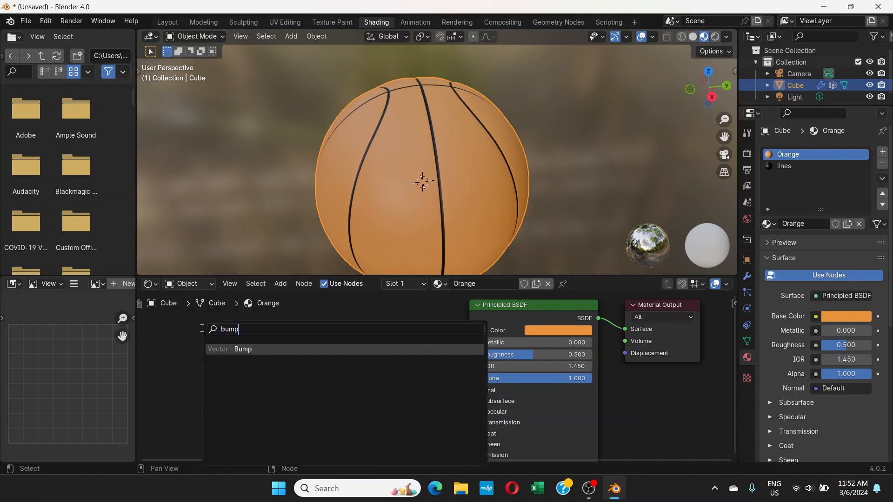
click(282, 348)
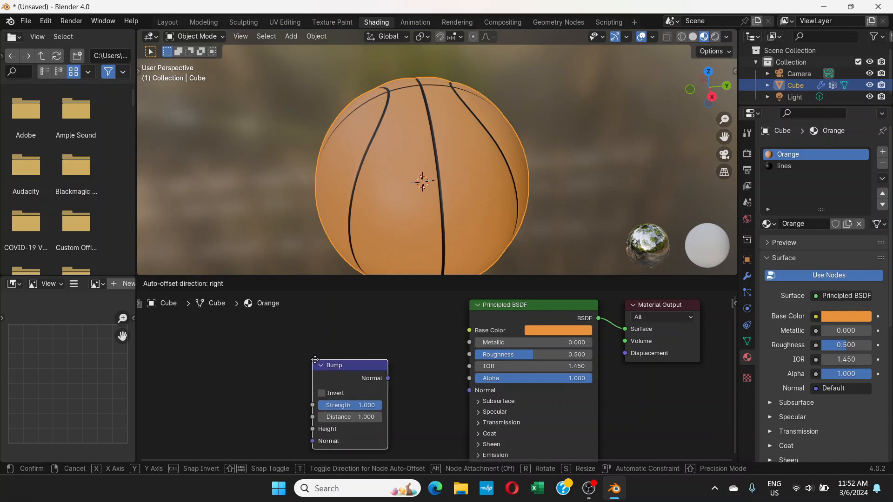
click(302, 364)
- Reposition the Bump node and connect its Normal output to the Normal input of the Principled BSDF
middle_drag(399, 410, 450, 327)
drag(381, 300, 383, 342)
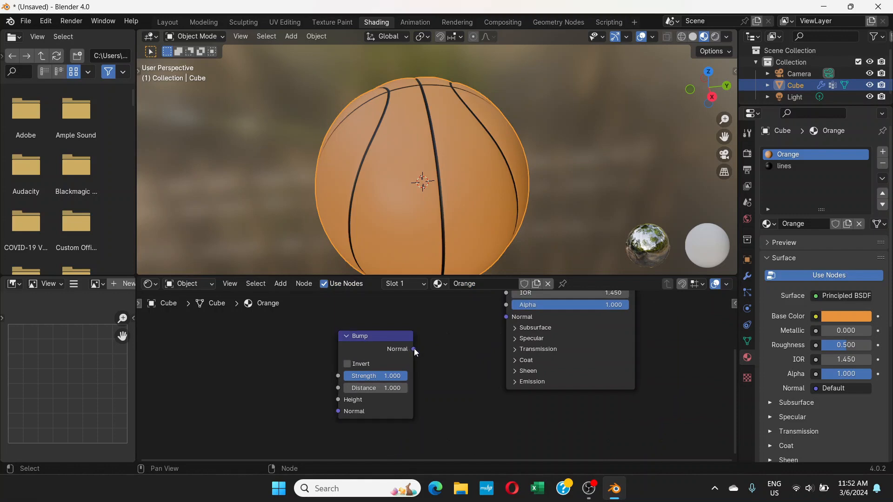
drag(413, 349, 506, 317)
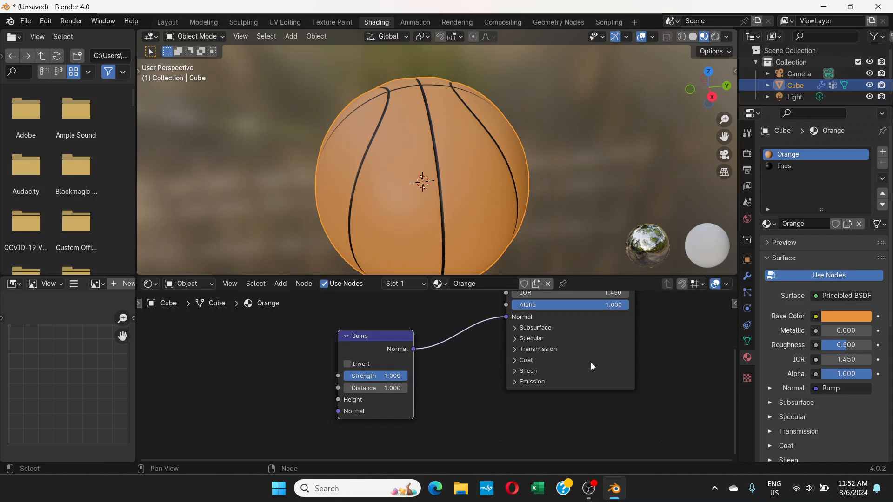
- Add a Voronoi Texture node to the Orange material, placed before the Bump node
scroll(591, 363, up, 1)
middle_drag(591, 363, 646, 397)
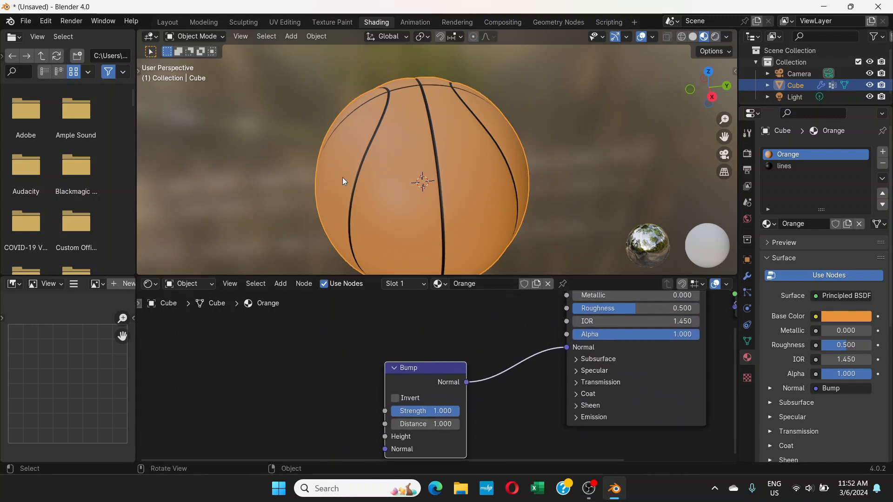
middle_drag(477, 336, 526, 306)
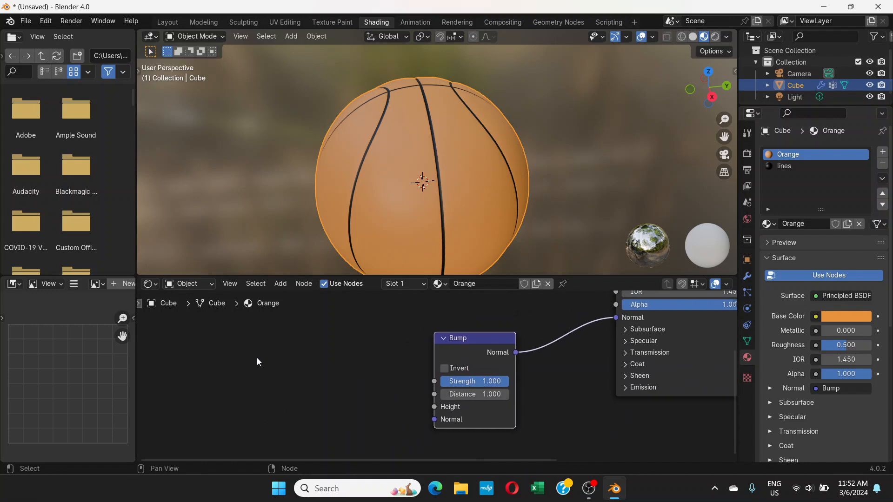
key(shift+a)
mouse_move(258, 361)
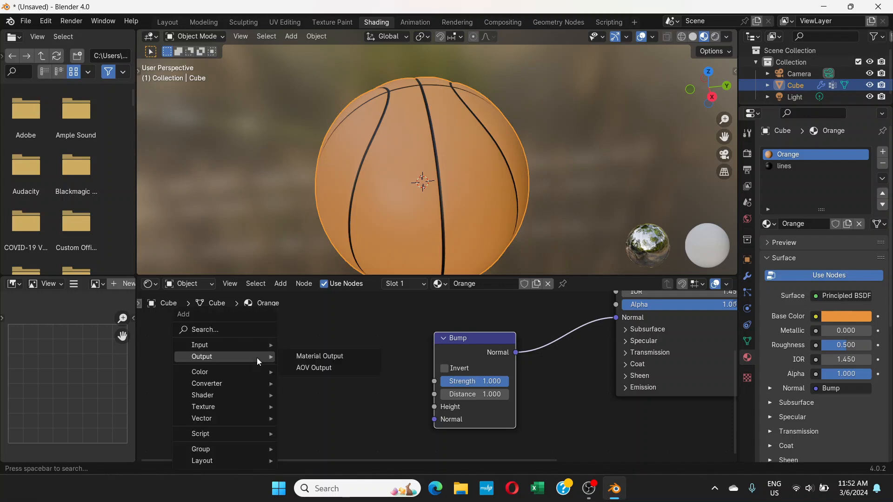
mouse_move(269, 412)
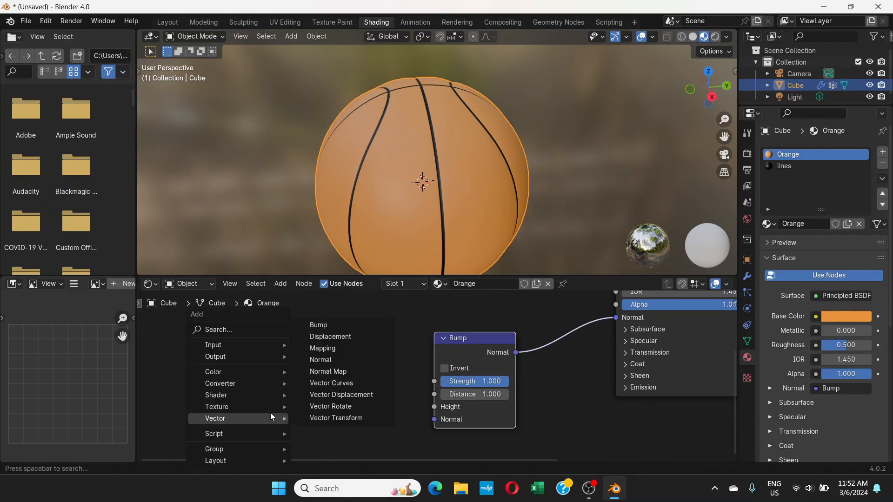
text(voro)
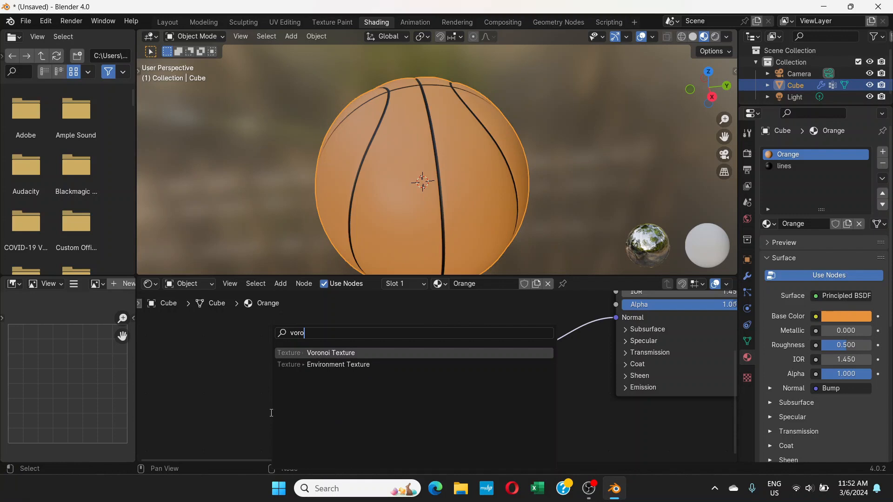
key(Return)
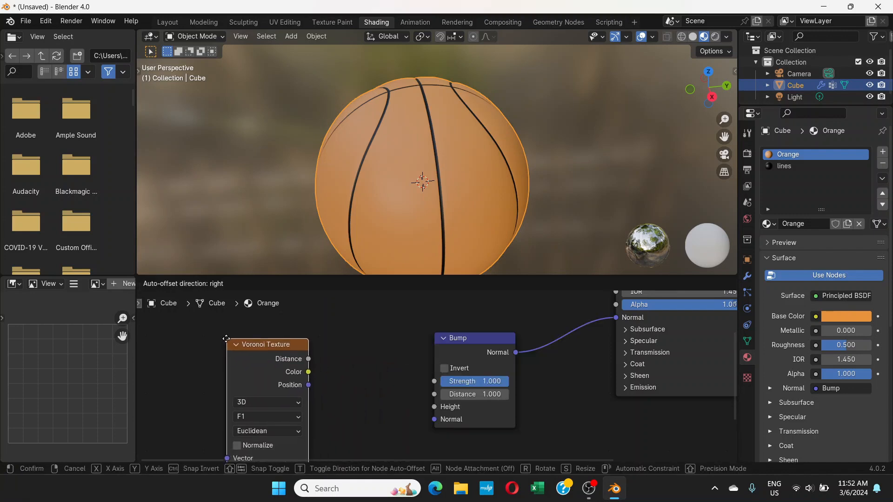
click(208, 331)
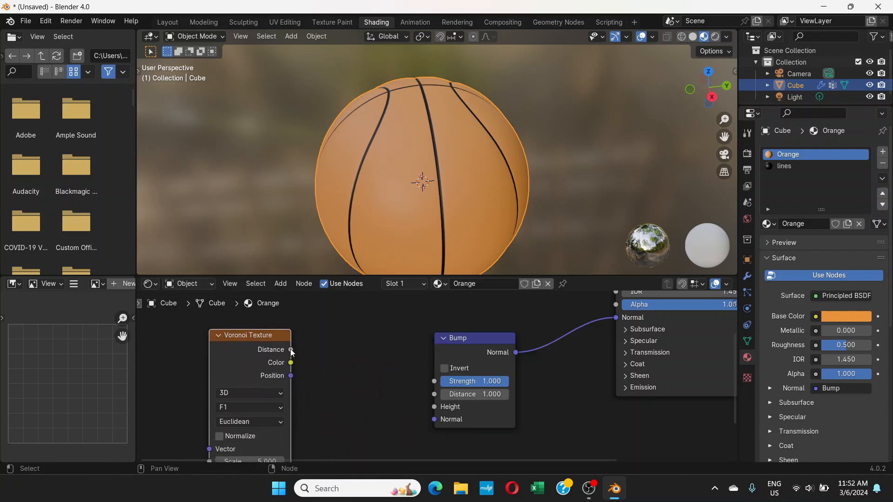
- Connect the Voronoi Texture's Distance output to the Bump node's Height input and check the effect on the ball
drag(291, 350, 315, 357)
drag(408, 400, 430, 407)
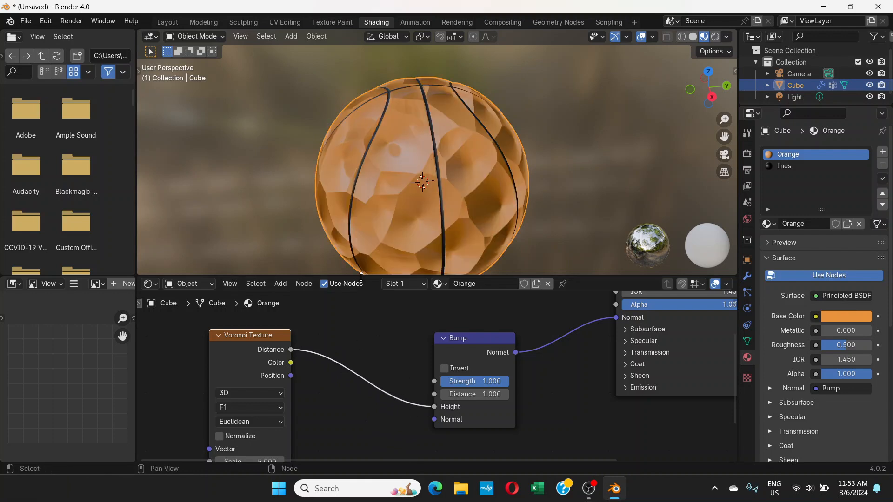
scroll(422, 164, up, 5)
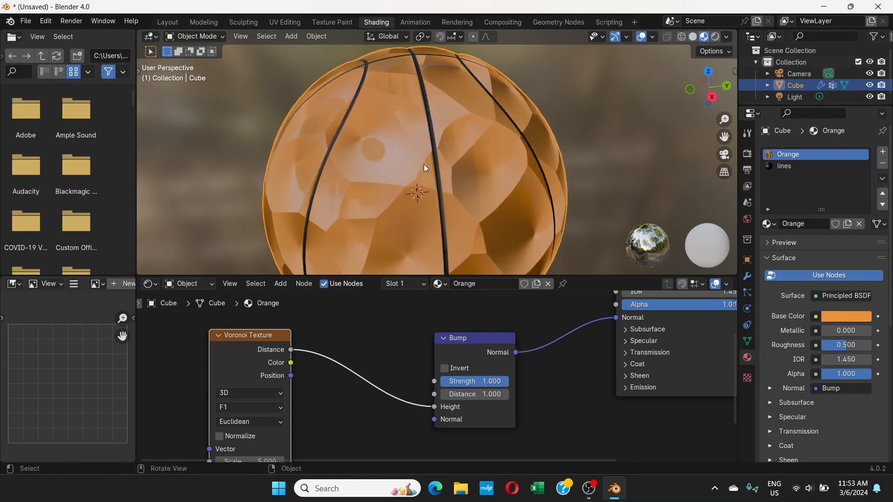
scroll(437, 160, down, 4)
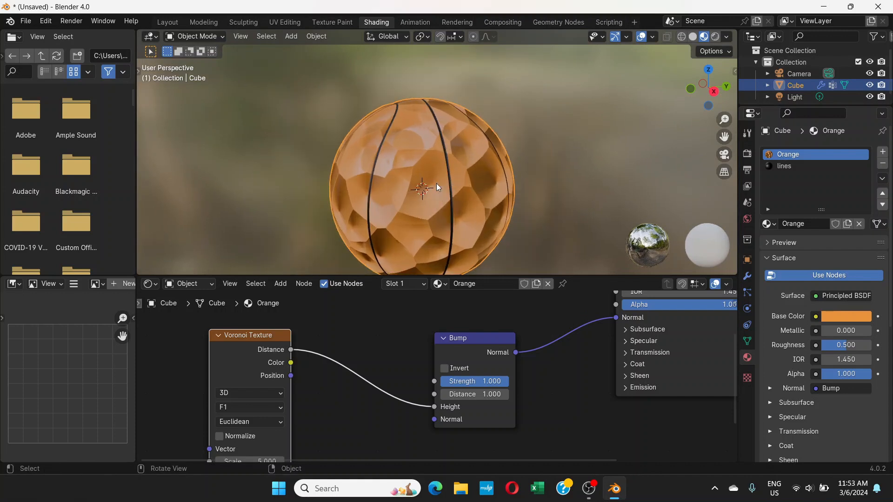
scroll(439, 187, up, 3)
shift+middle_drag(442, 191, 462, 143)
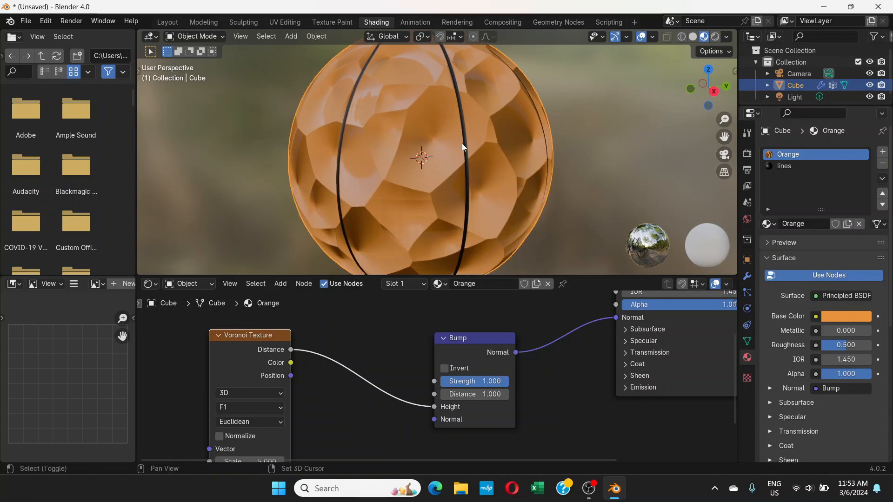
middle_drag(409, 167, 386, 158)
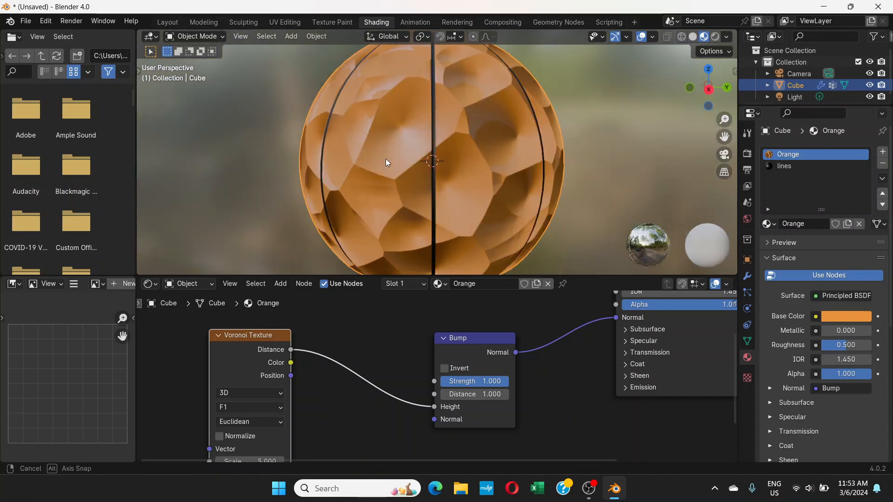
- Turn on Invert for the Bump node and view the raised cells on the ball
click(444, 369)
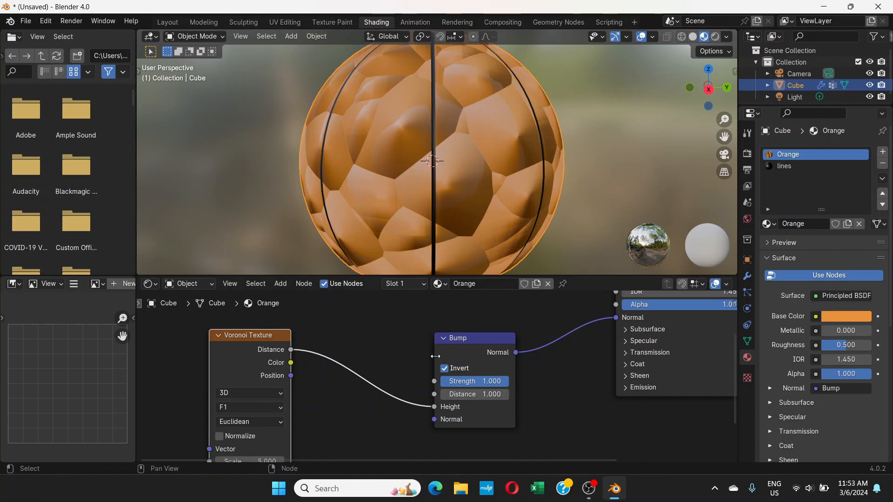
middle_drag(417, 147, 430, 183)
scroll(436, 189, down, 2)
scroll(446, 196, up, 1)
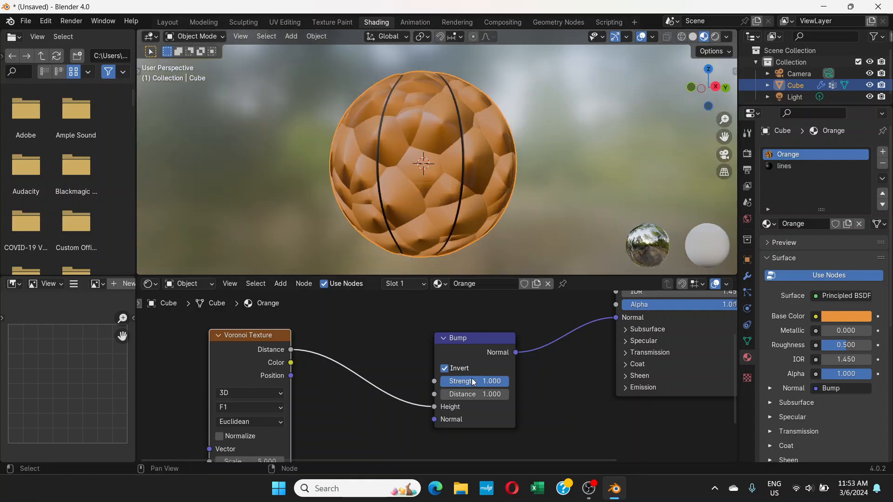
- Increase the Voronoi Texture's Scale to about 183.7 for a fine leather-like grain
middle_drag(349, 386, 469, 325)
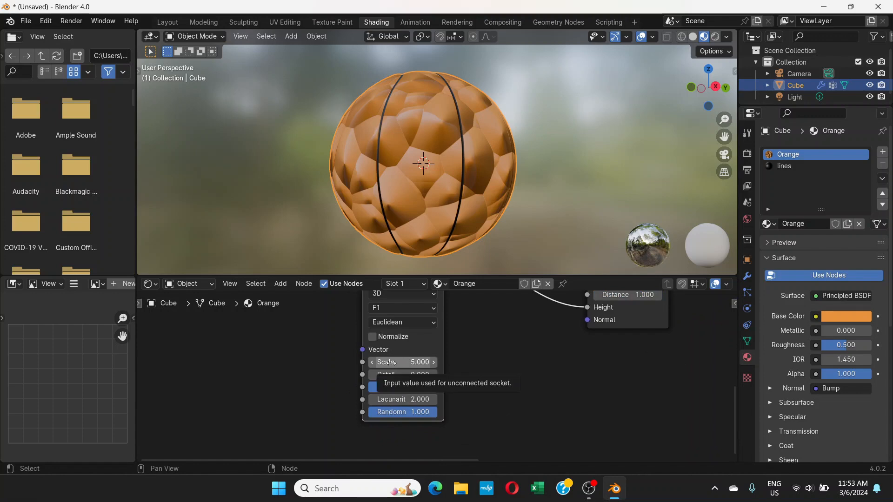
drag(389, 362, 737, 363)
drag(379, 362, 479, 362)
scroll(390, 260, up, 4)
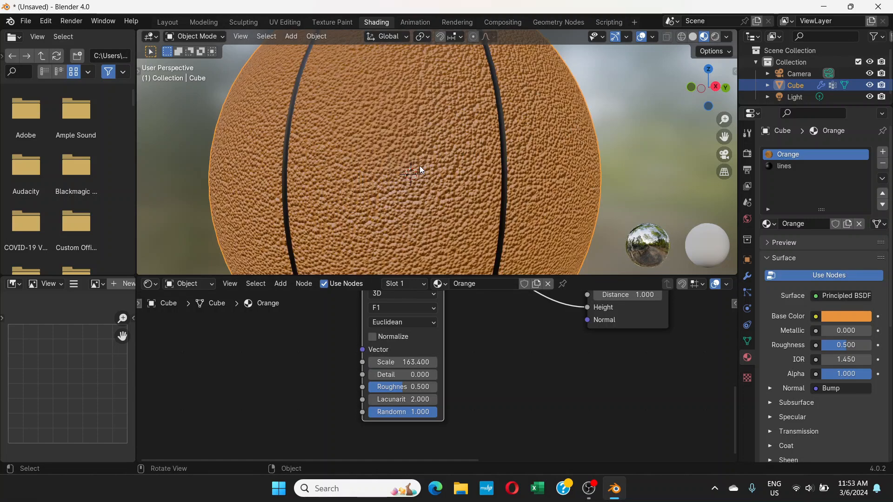
drag(393, 362, 450, 362)
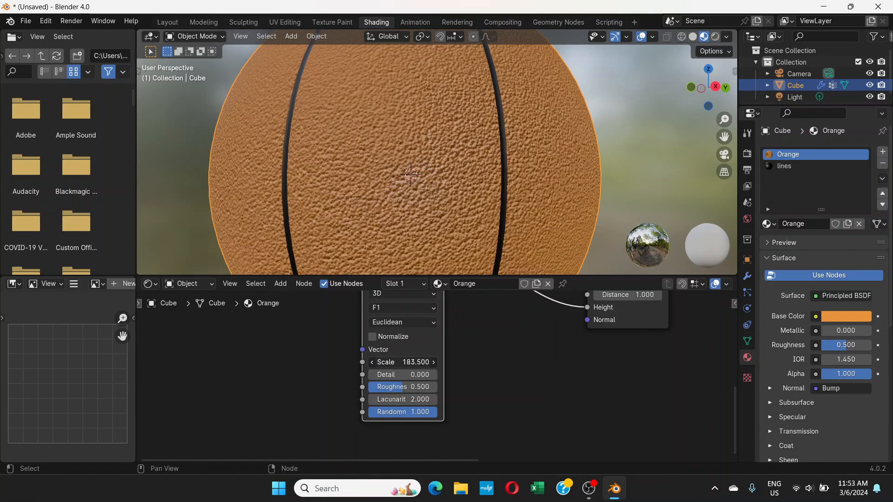
scroll(442, 173, down, 5)
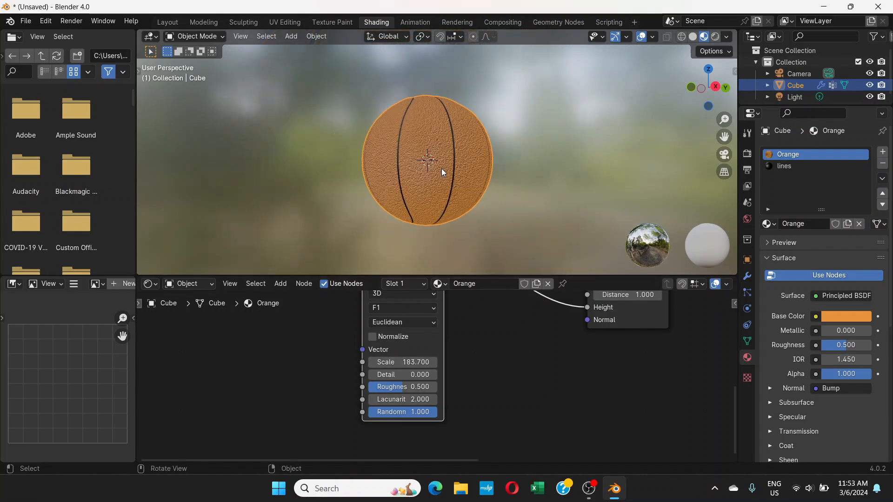
- Examine the ball's bumpy surface from several angles and review the Orange material's node tree
middle_drag(441, 169, 422, 186)
scroll(445, 147, up, 1)
scroll(445, 146, down, 1)
scroll(445, 147, up, 1)
middle_drag(445, 147, 464, 136)
scroll(454, 154, down, 1)
scroll(453, 158, up, 1)
middle_drag(487, 335, 424, 418)
scroll(434, 399, down, 2)
scroll(424, 418, down, 1)
middle_drag(432, 372, 456, 350)
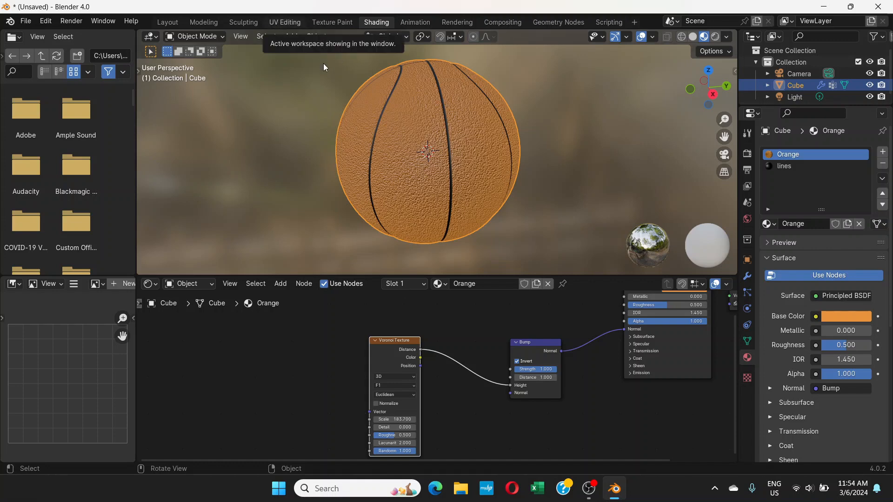
- Switch to the UV Editing workspace and select the inner edge loops on both sides of the ball's central vertical groove
click(284, 23)
scroll(584, 257, up, 8)
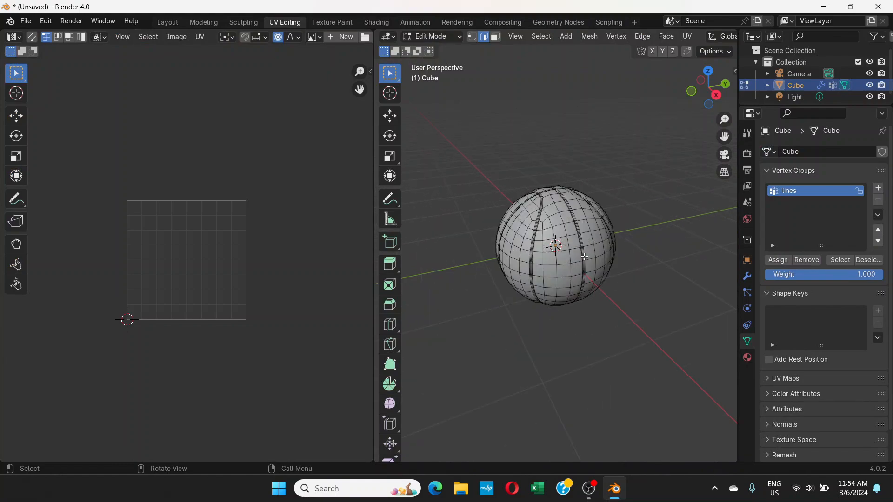
scroll(584, 256, up, 10)
middle_drag(583, 235, 485, 288)
scroll(493, 279, up, 5)
scroll(522, 245, down, 7)
middle_drag(522, 246, 575, 210)
scroll(581, 207, up, 6)
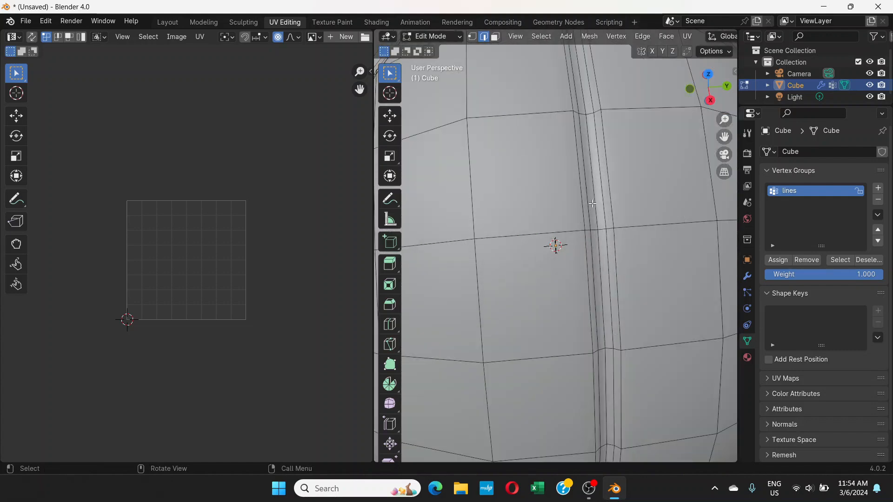
middle_drag(583, 162, 565, 138)
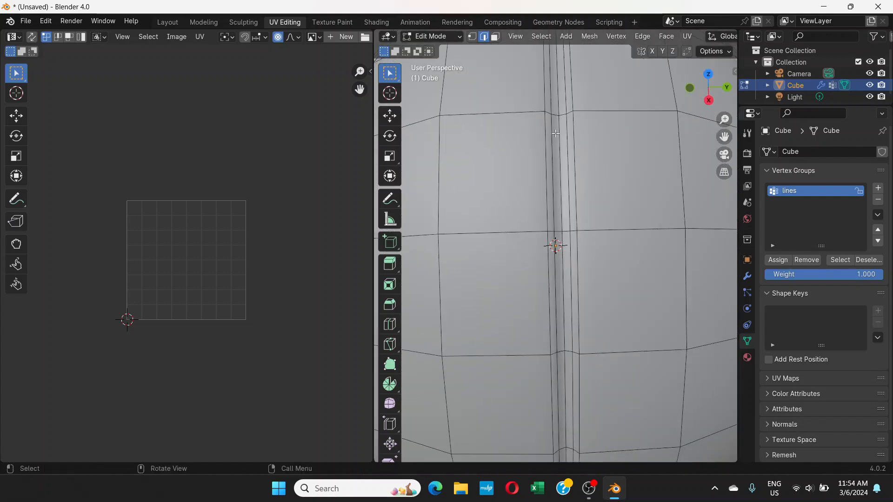
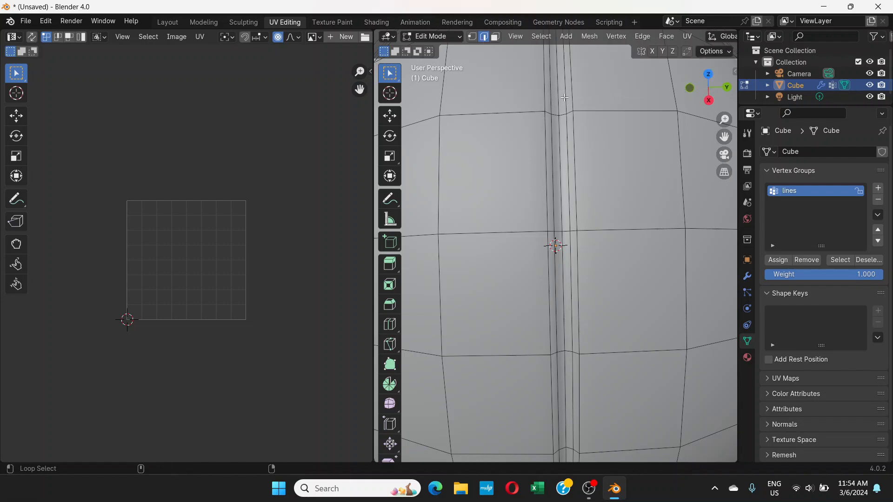
alt+click(565, 98)
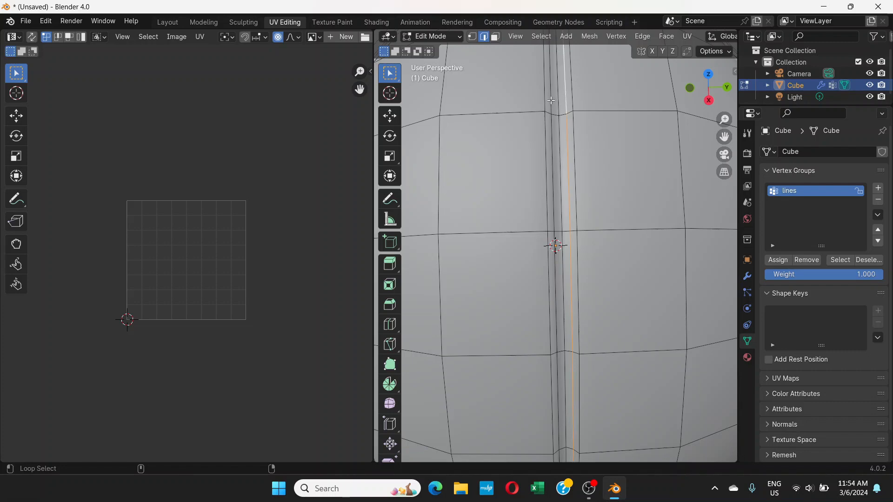
alt+shift+click(551, 101)
- Add the two inner edge loops of the groove crossing the central one at the ball's top to the selection
scroll(557, 149, down, 7)
middle_drag(561, 176, 559, 195)
scroll(572, 228, up, 2)
scroll(561, 192, up, 8)
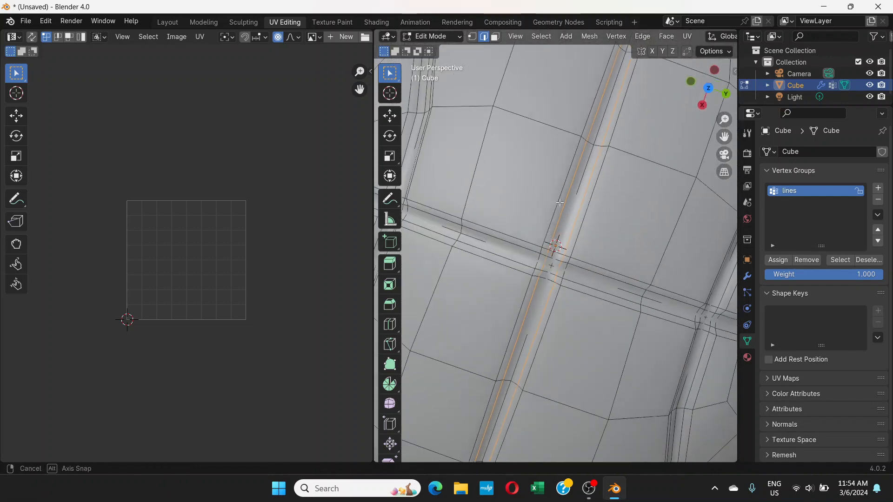
alt+shift+click(597, 193)
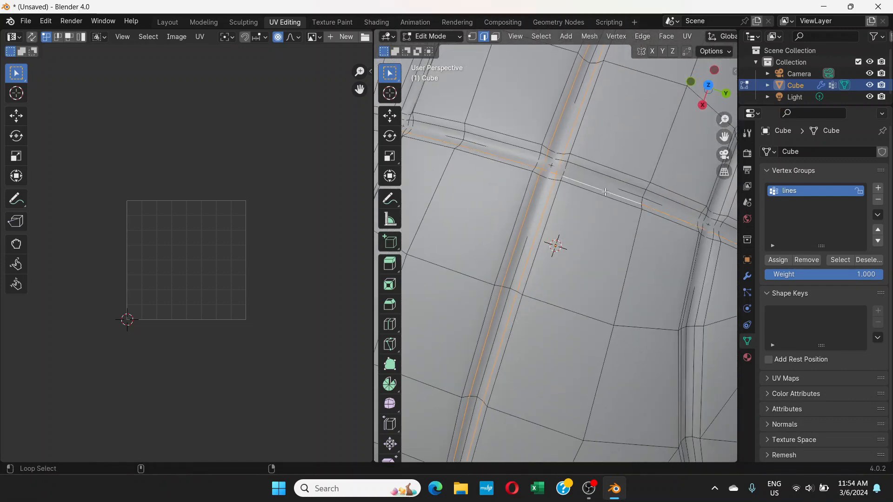
- Add both inner edge loops of the curved groove on one side of the ball to the selection
scroll(609, 246, down, 8)
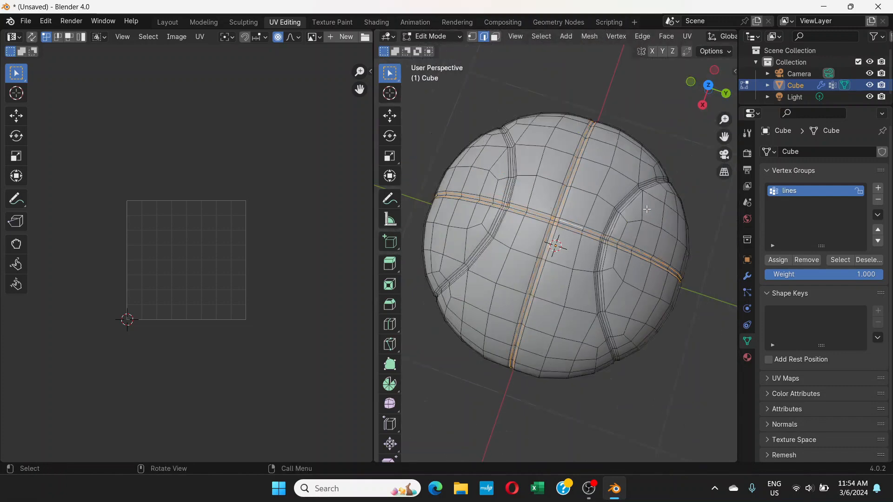
middle_drag(611, 250, 587, 241)
scroll(625, 238, up, 7)
scroll(587, 224, up, 3)
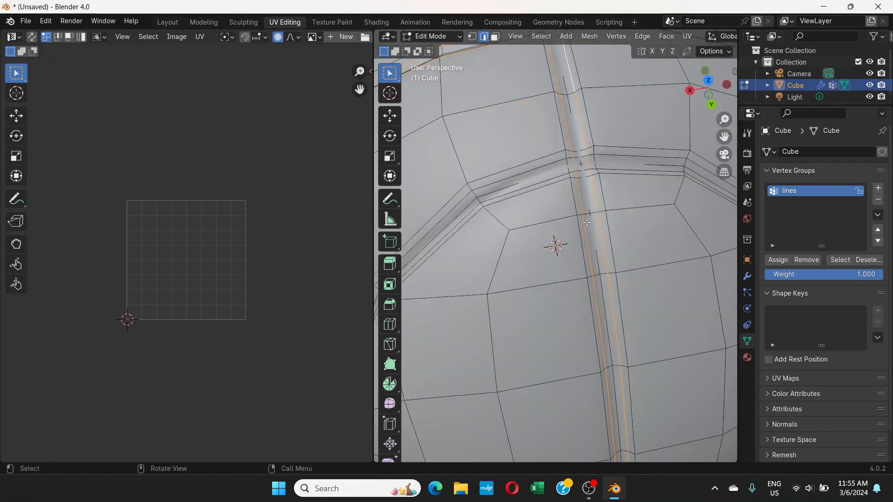
alt+shift+click(517, 188)
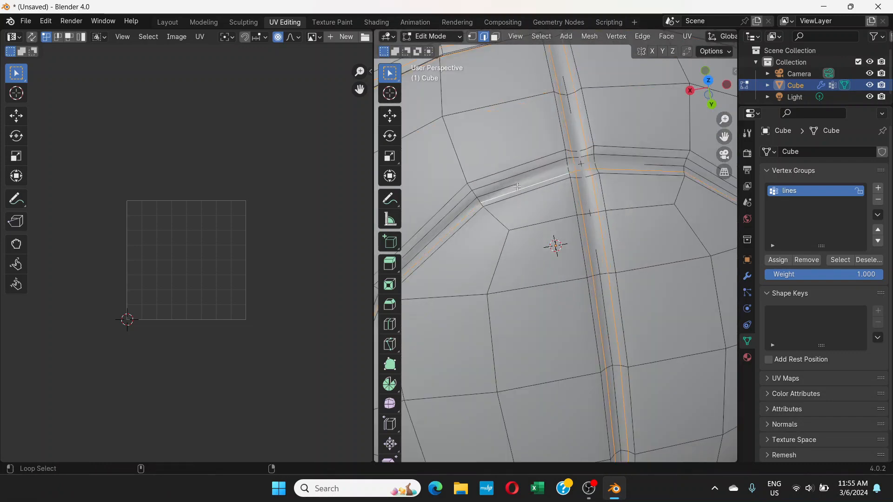
alt+shift+click(514, 176)
- Add both inner edge loops of the curved groove on the opposite side of the ball to the selection
middle_drag(675, 231, 602, 198)
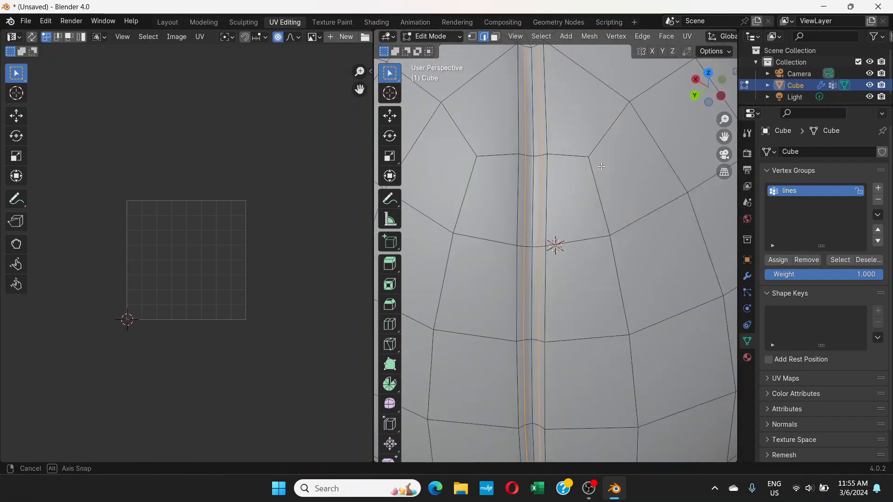
scroll(599, 197, up, 4)
scroll(598, 228, down, 10)
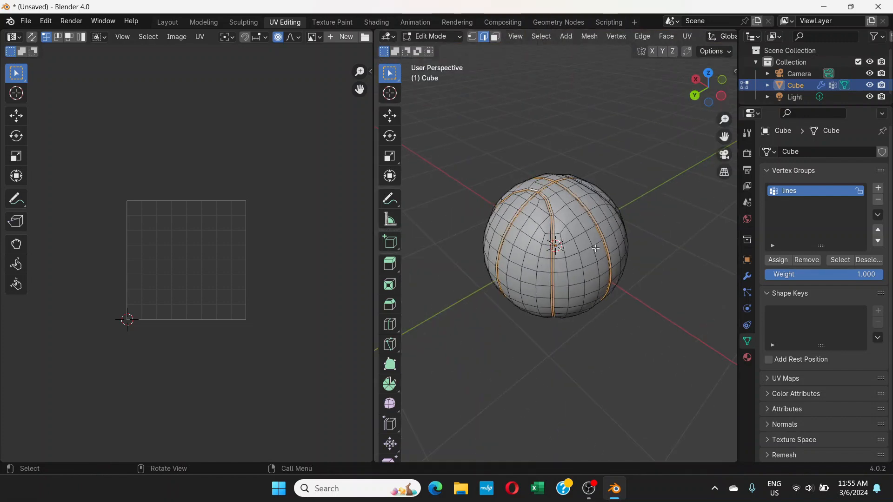
middle_drag(575, 216, 566, 239)
scroll(581, 238, up, 8)
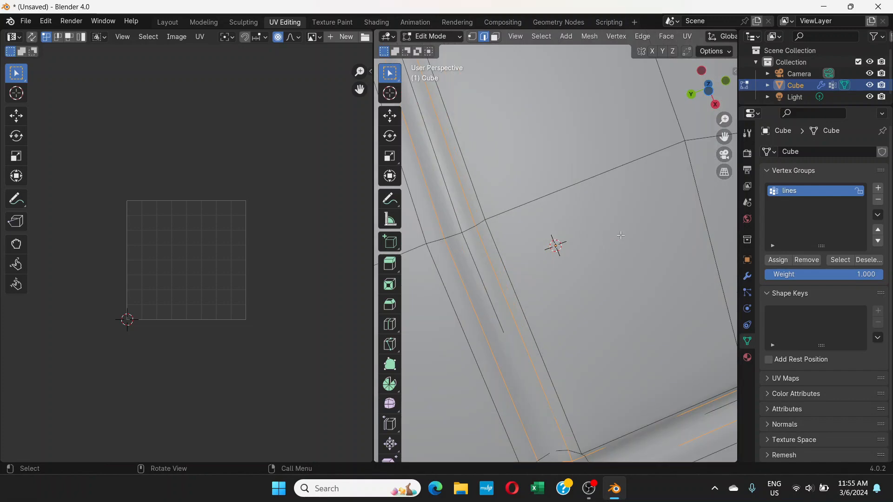
scroll(621, 235, down, 8)
middle_drag(620, 235, 593, 235)
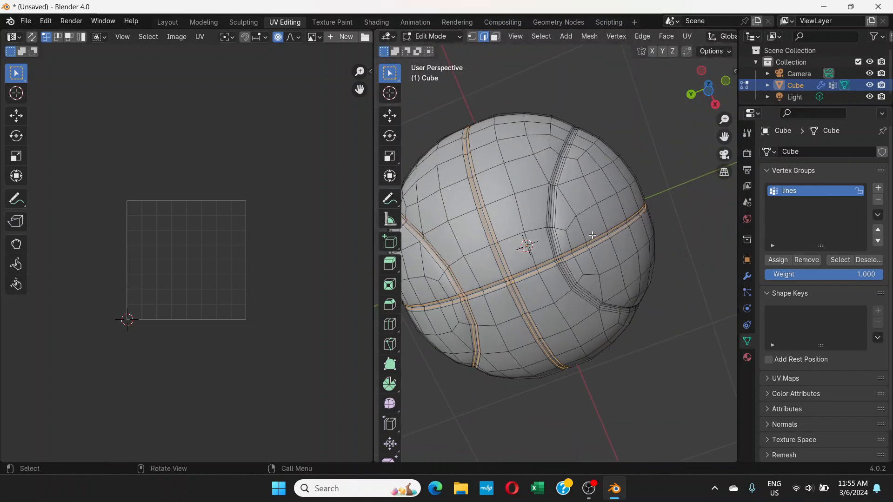
scroll(592, 235, up, 8)
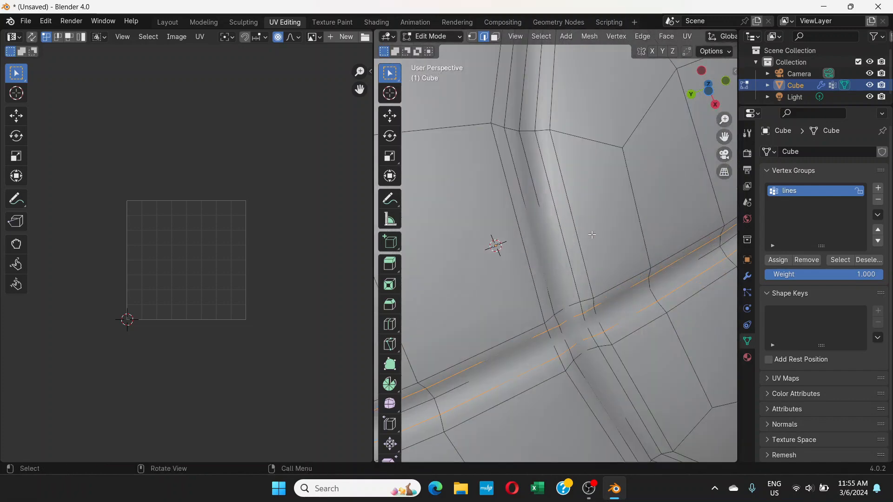
alt+shift+click(551, 191)
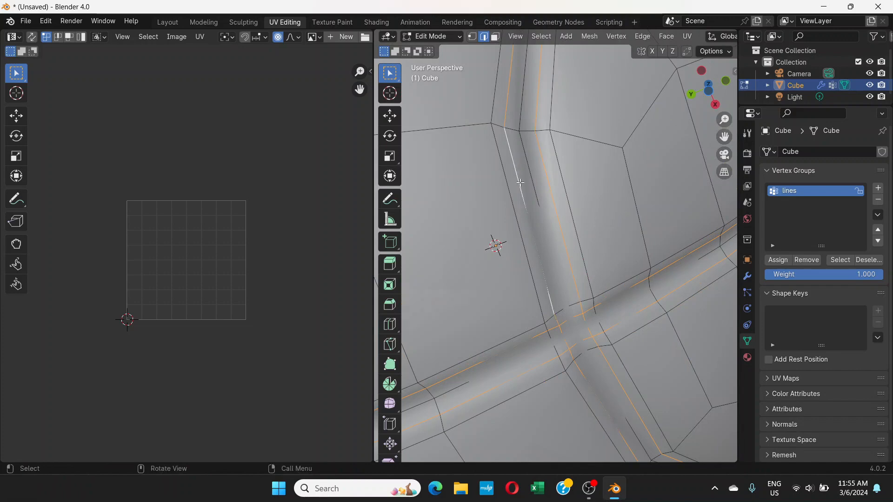
- Check the groove selection all around the ball and mark the selected edge loops as UV seams
scroll(517, 176, down, 8)
middle_drag(535, 260, 538, 271)
mouse_move(563, 181)
middle_down()
mouse_move(509, 193)
mouse_move(557, 200)
mouse_move(600, 184)
mouse_move(580, 189)
mouse_move(578, 178)
middle_up()
scroll(544, 244, up, 1)
middle_drag(544, 244, 618, 223)
scroll(601, 220, down, 3)
scroll(590, 269, up, 3)
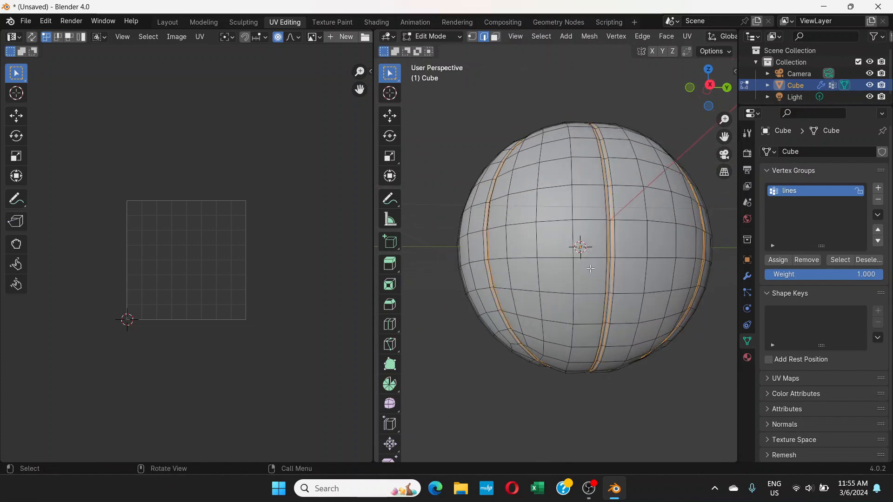
middle_drag(590, 269, 618, 247)
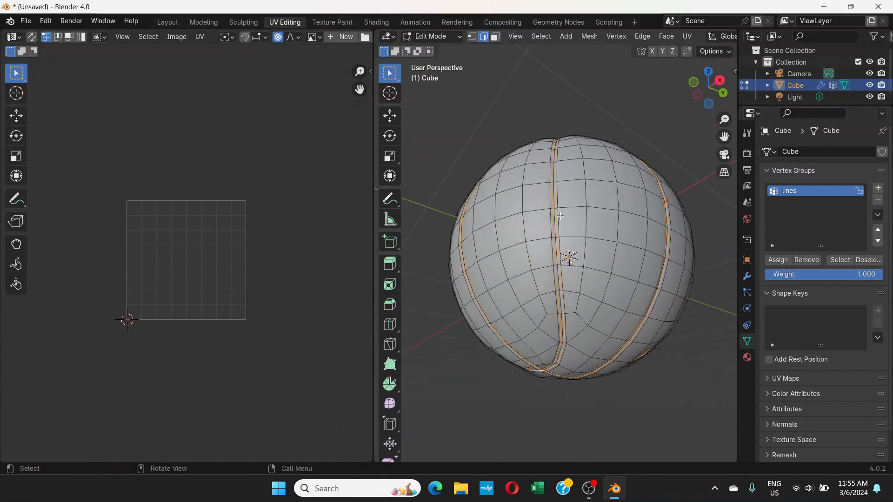
key(u)
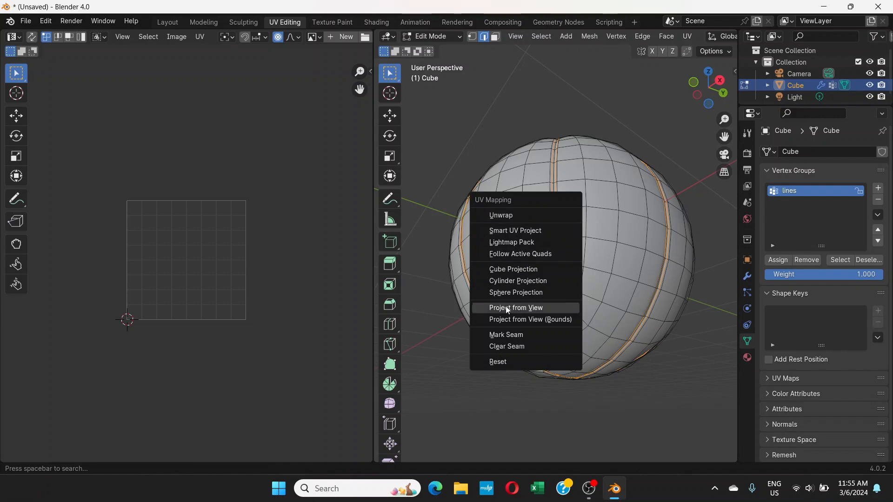
click(505, 336)
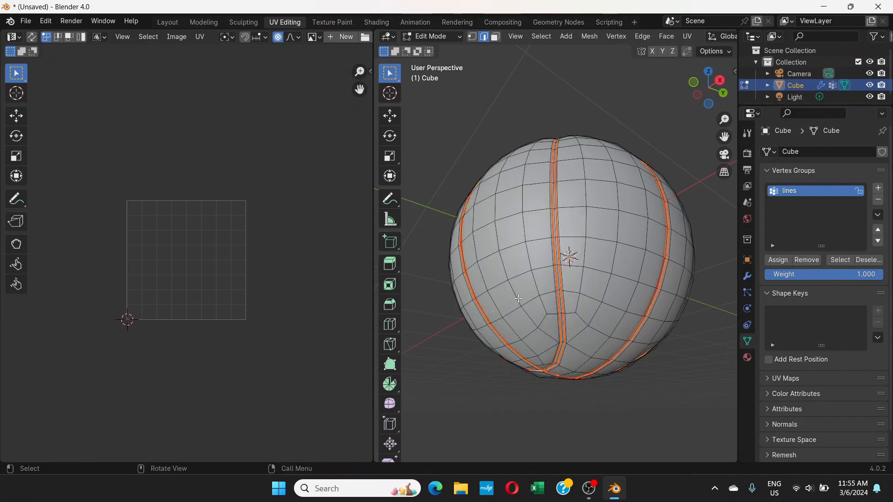
- Select the ball's entire mesh, unwrap it along the marked seams, and check the resulting UV islands
middle_drag(568, 220, 560, 205)
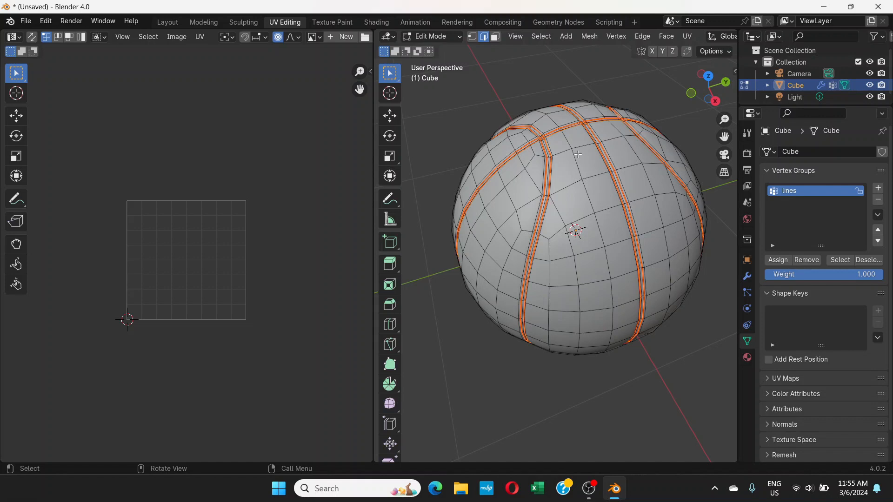
key(a)
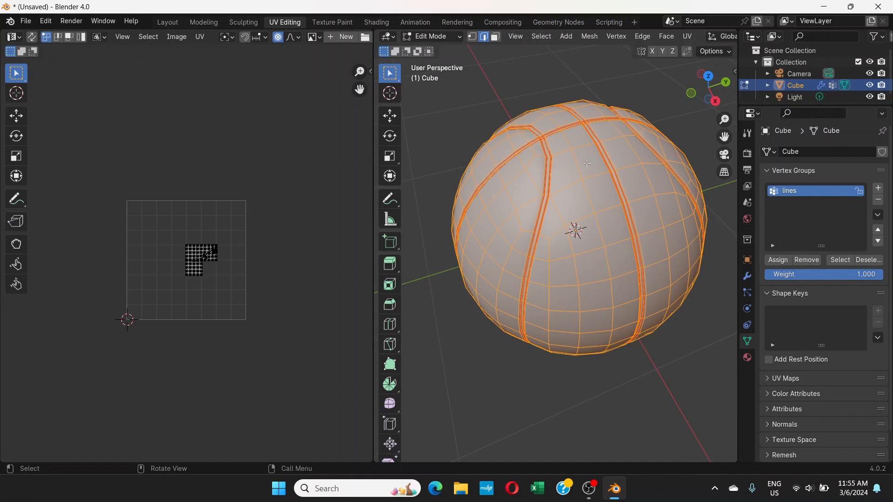
key(u)
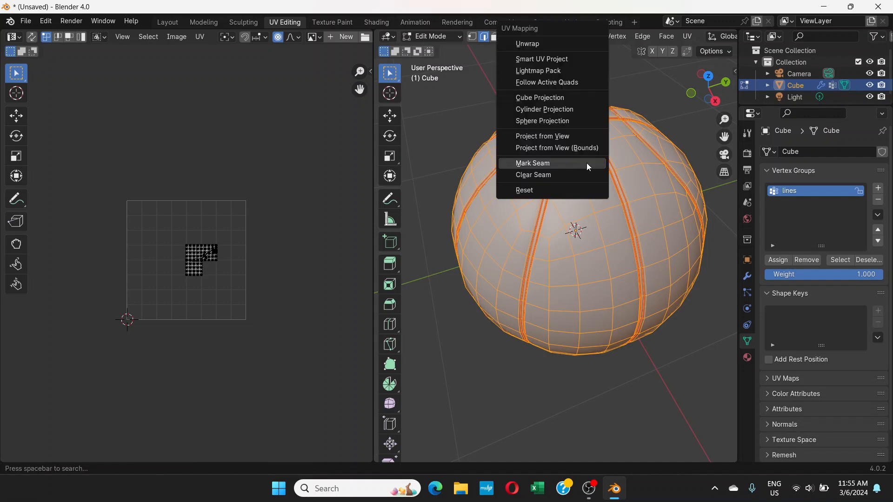
click(524, 45)
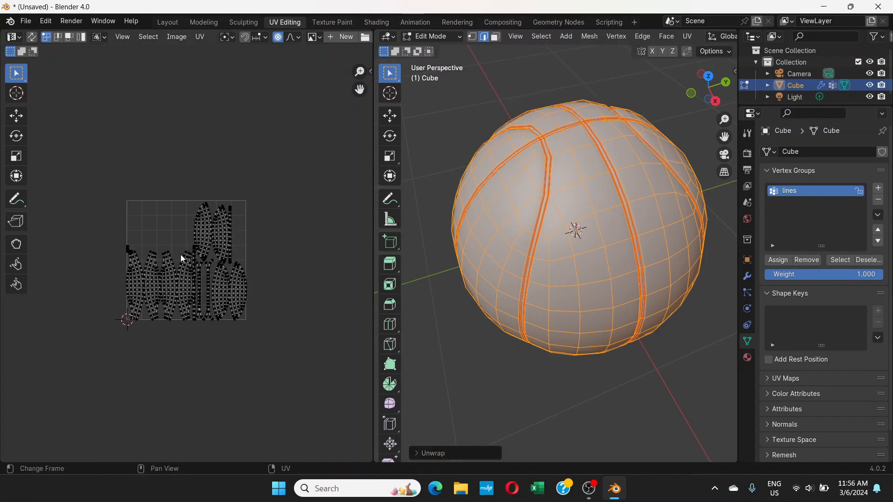
scroll(186, 256, up, 7)
scroll(207, 215, down, 4)
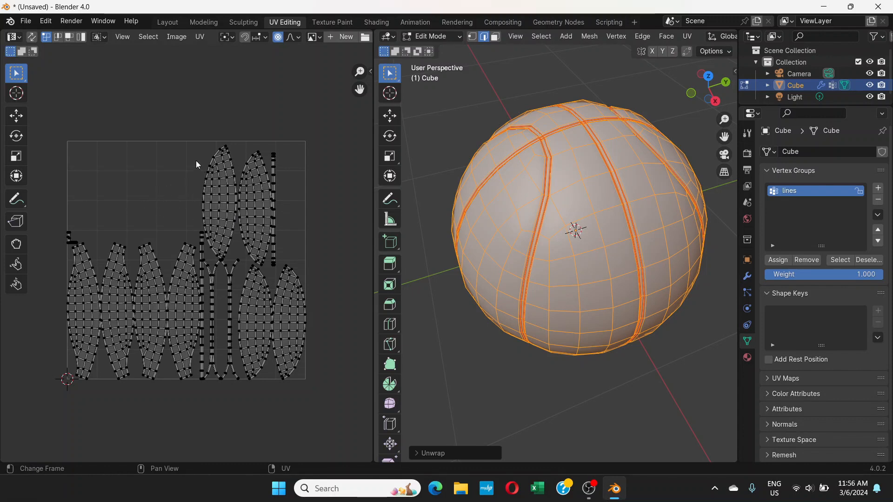
click(212, 194)
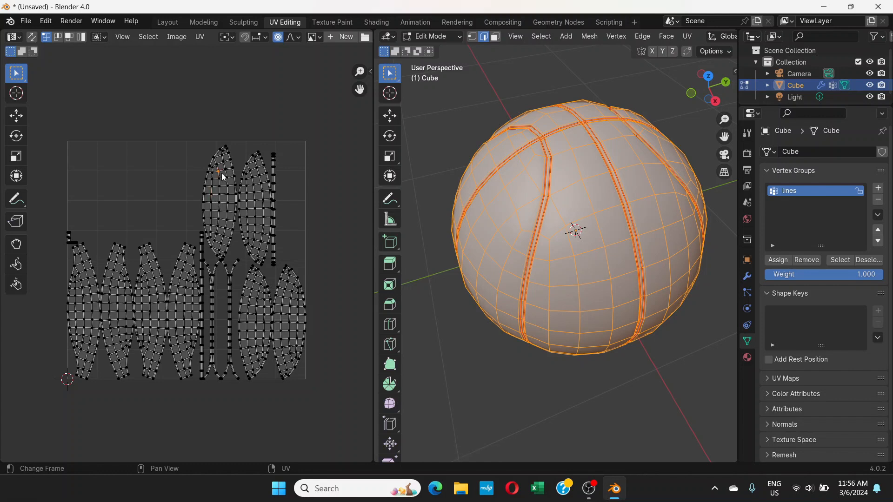
click(247, 164)
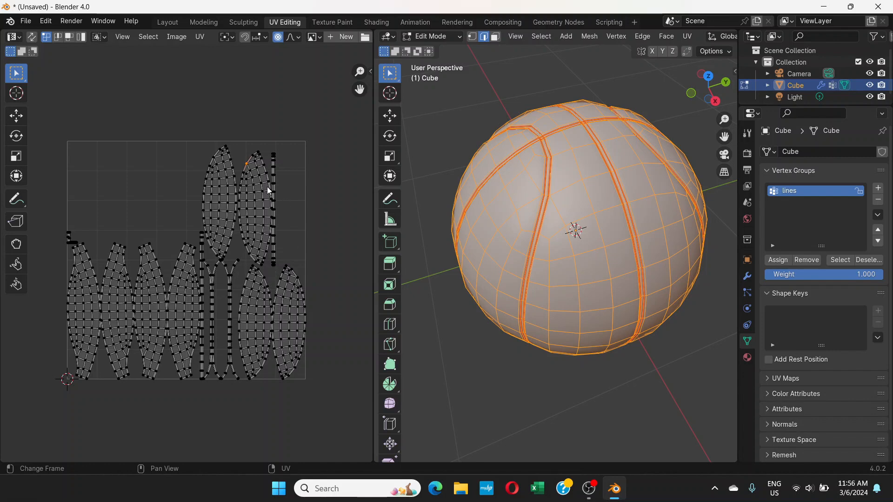
- Switch to the Shading workspace and add Texture Coordinate and Mapping nodes feeding the Orange material's Voronoi Texture
click(375, 24)
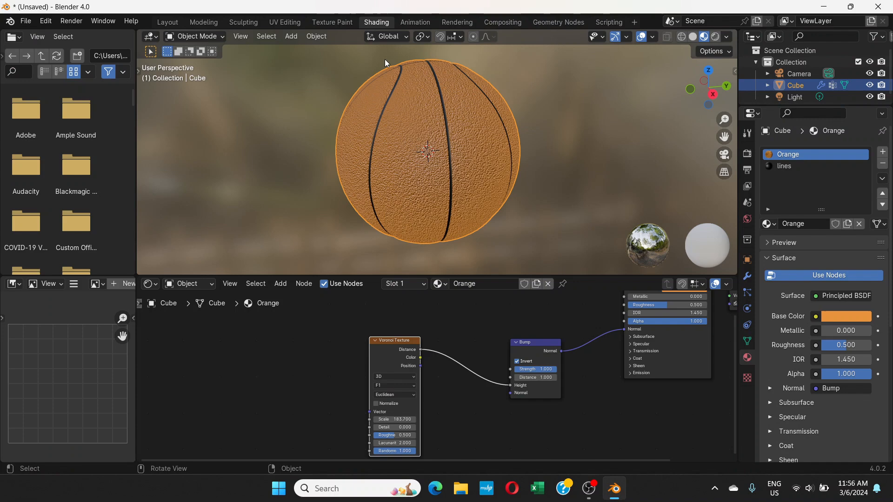
click(549, 227)
middle_drag(525, 215, 472, 198)
middle_drag(359, 361, 388, 350)
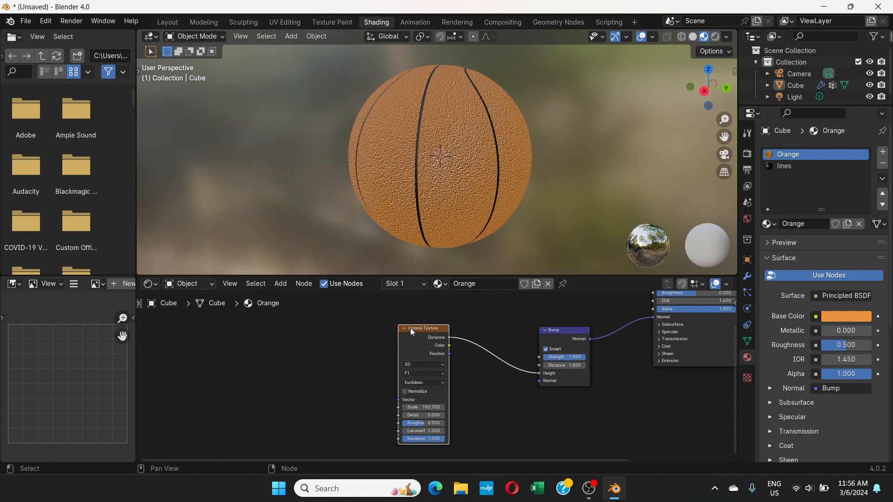
key(ctrl+t)
scroll(362, 363, up, 1)
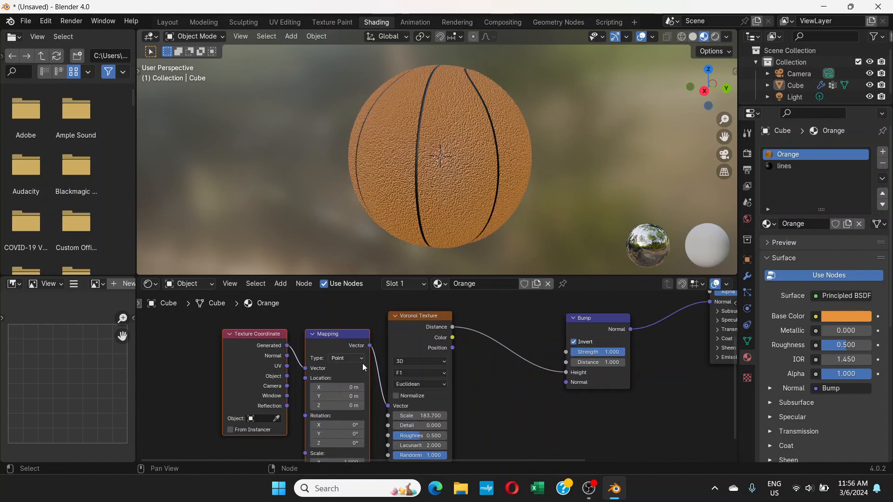
middle_drag(371, 357, 428, 360)
scroll(403, 333, up, 1)
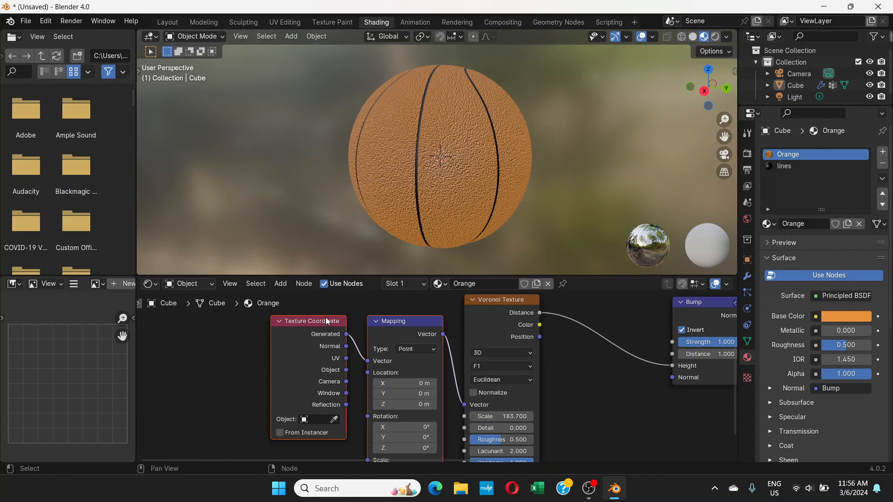
- Search the add-on preferences for "node" to check whether Node Wrangler is enabled, and close the preferences
click(44, 22)
click(71, 167)
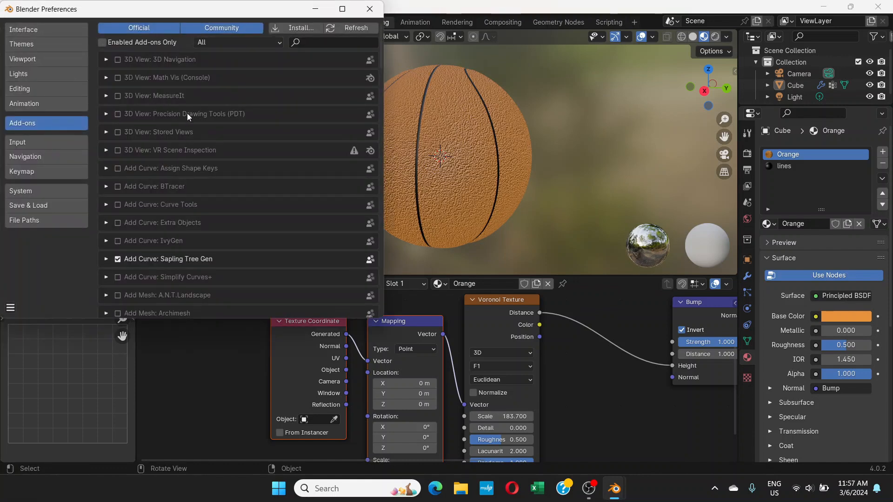
click(307, 40)
text(node)
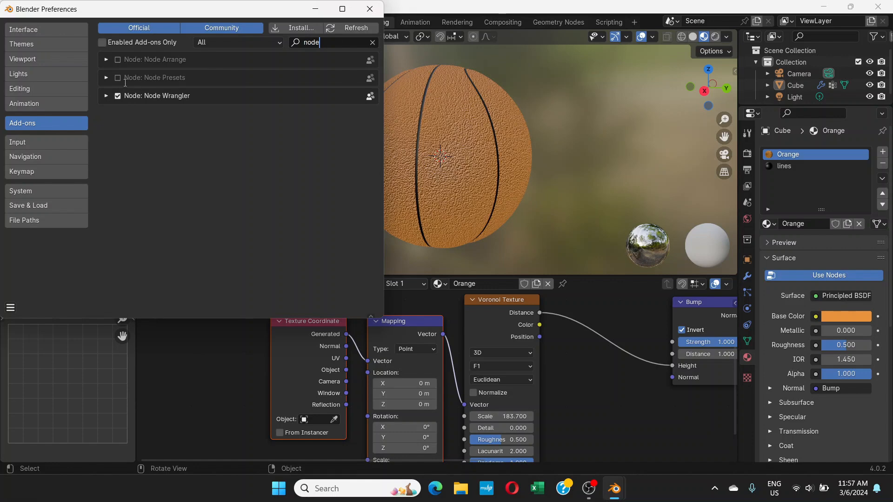
click(369, 9)
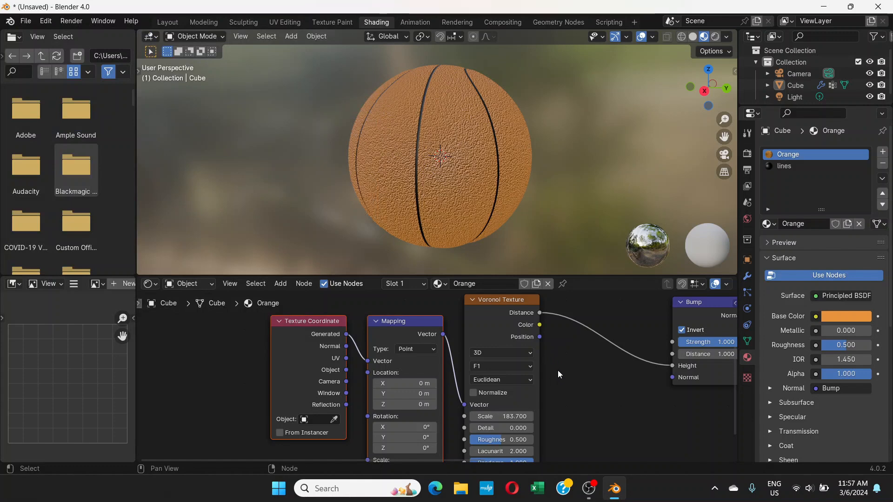
- Move the Texture Coordinate and Mapping nodes together farther away from the Voronoi Texture node
middle_drag(557, 370, 535, 329)
scroll(512, 401, up, 1)
scroll(515, 369, up, 1)
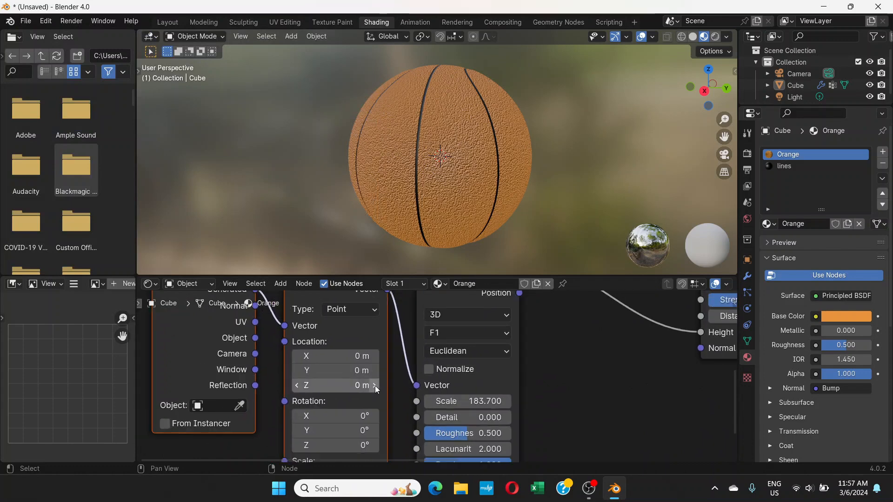
scroll(375, 386, down, 3)
middle_drag(375, 373, 402, 393)
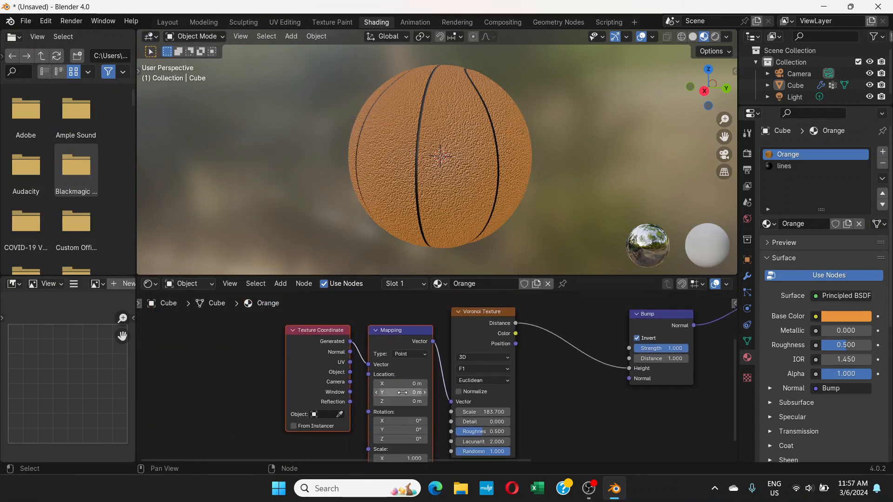
scroll(327, 351, down, 1)
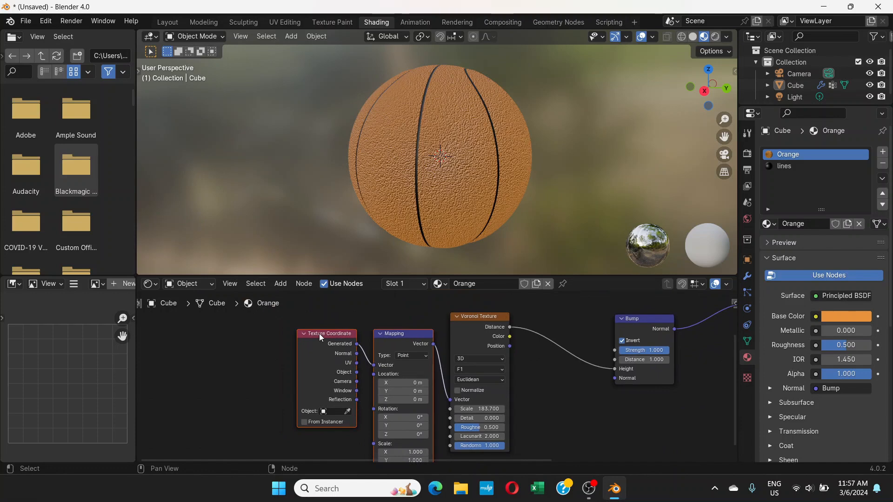
drag(319, 334, 275, 334)
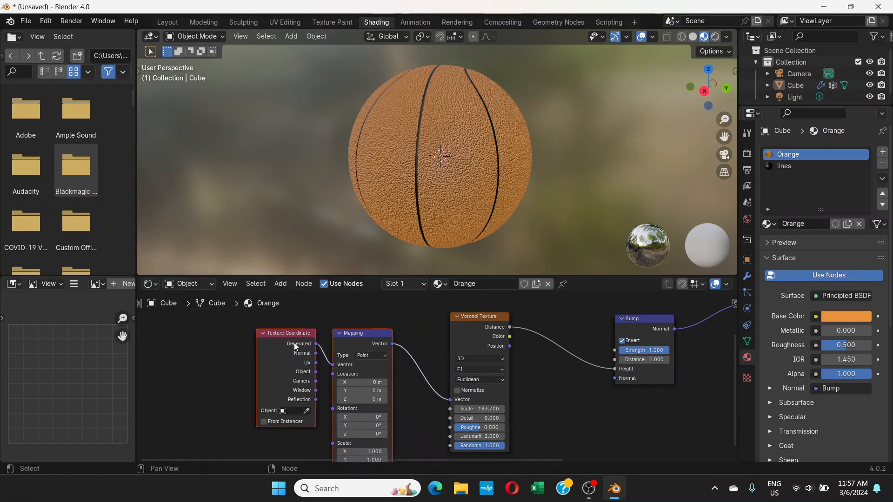
scroll(294, 342, up, 1)
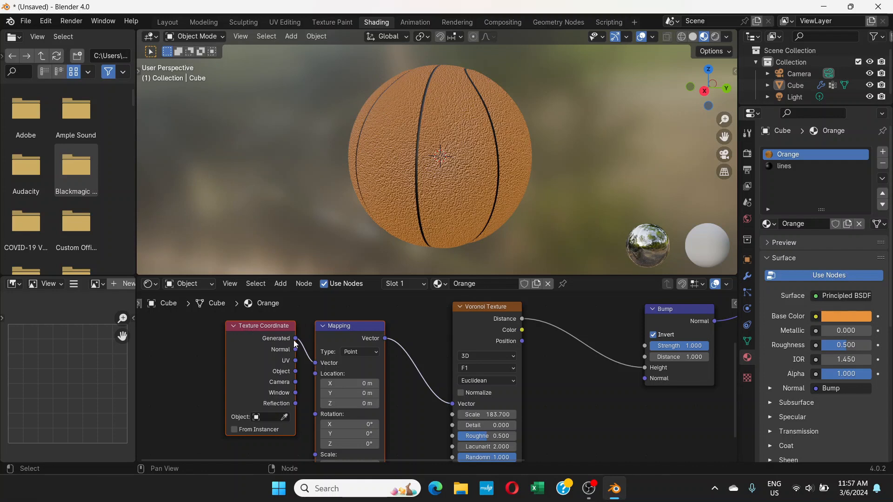
- Replace the Generated link by connecting the Texture Coordinate's UV output to the Mapping node's Vector input
click(305, 351)
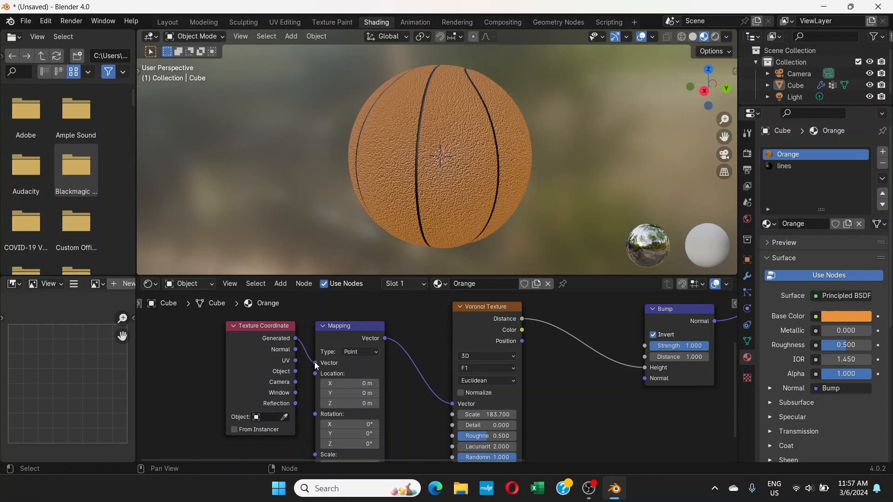
drag(316, 363, 302, 336)
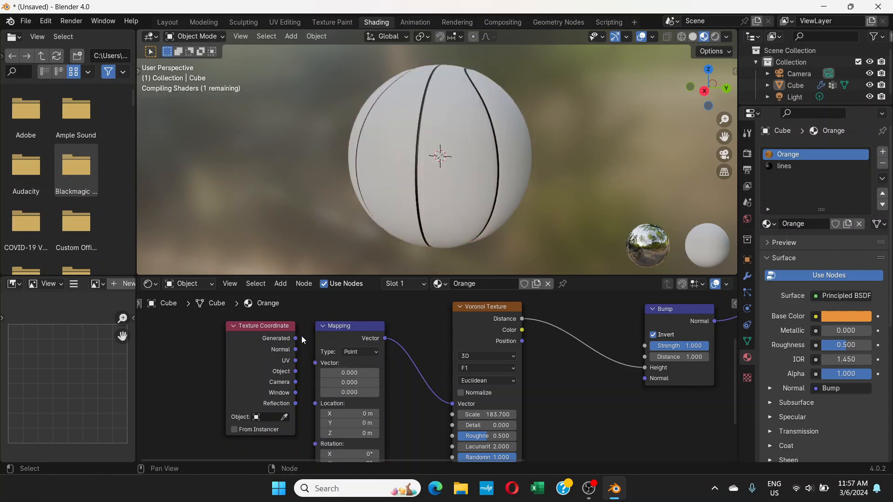
click(295, 363)
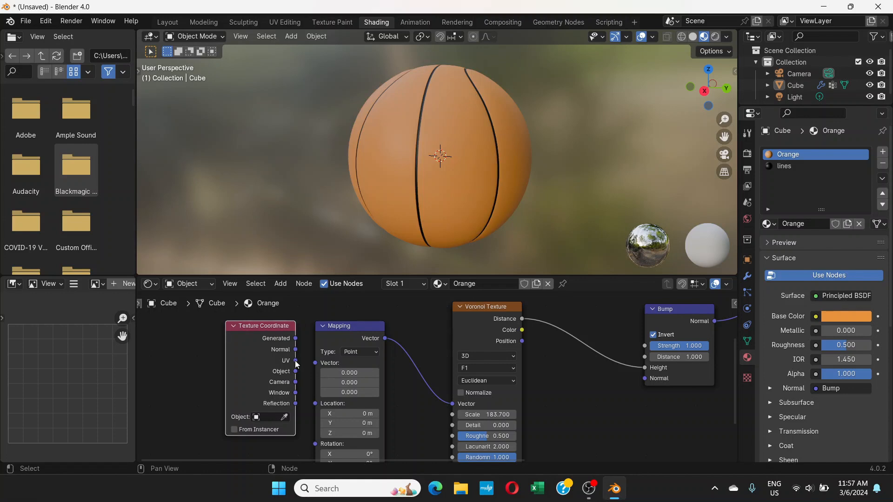
drag(296, 363, 315, 363)
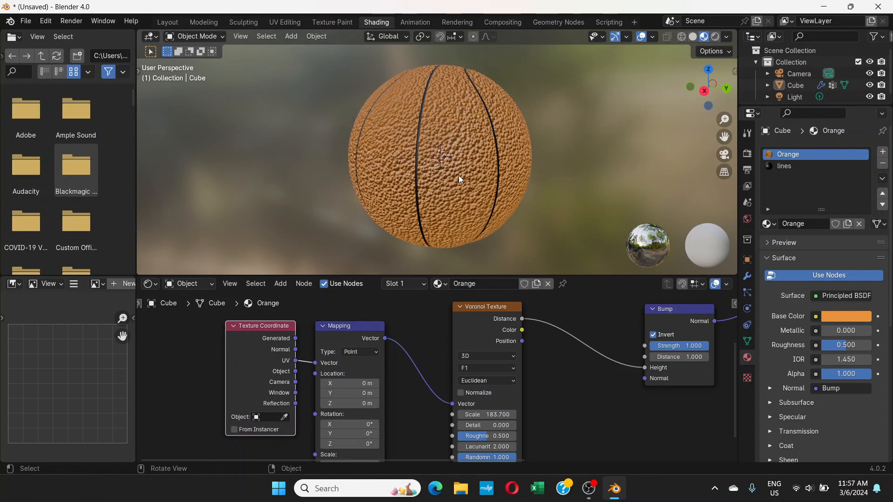
- Examine the size and distribution of the bumps on the ball's surface from several angles and distances
middle_drag(458, 175, 415, 183)
scroll(444, 170, up, 3)
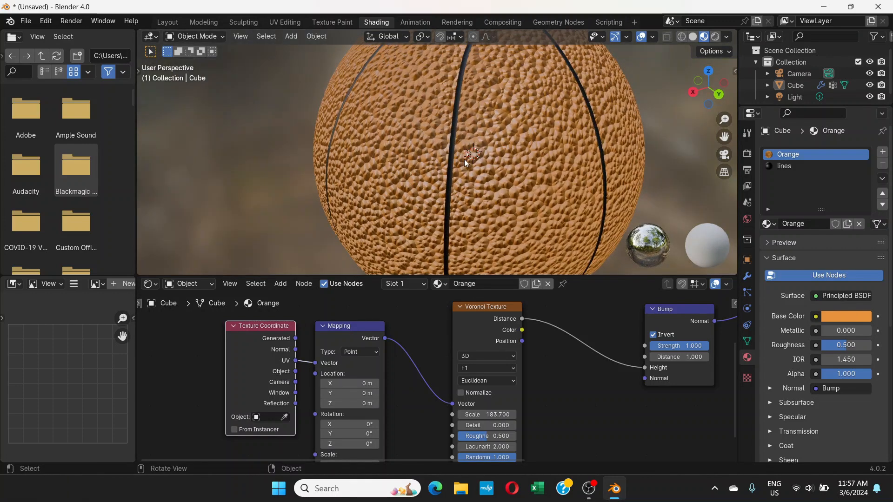
middle_drag(464, 159, 453, 181)
scroll(457, 174, down, 3)
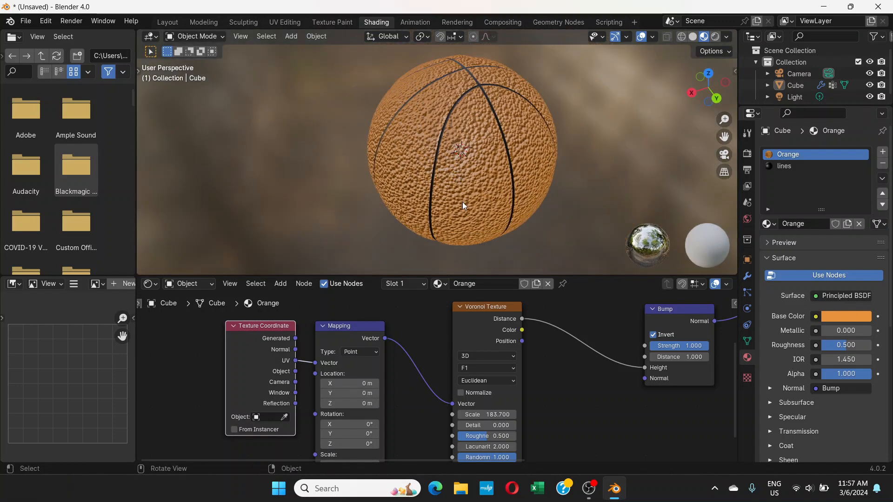
scroll(464, 190, up, 4)
middle_drag(465, 187, 474, 159)
scroll(478, 164, down, 2)
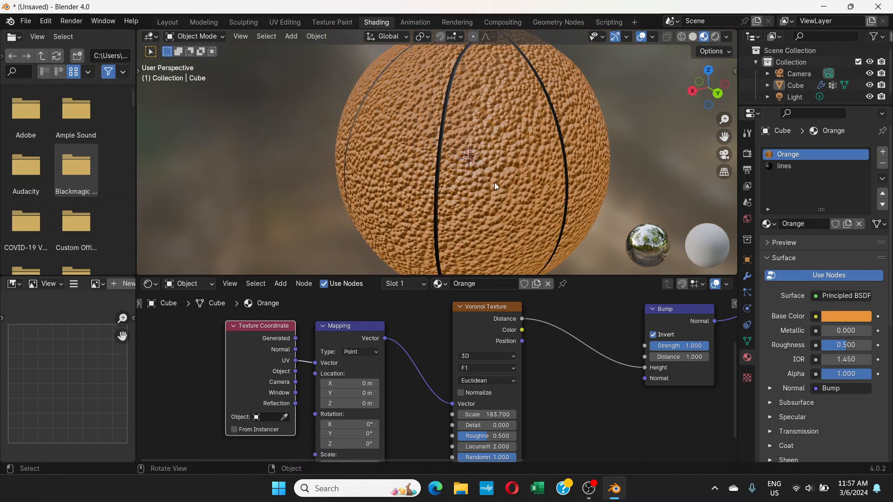
scroll(494, 183, up, 2)
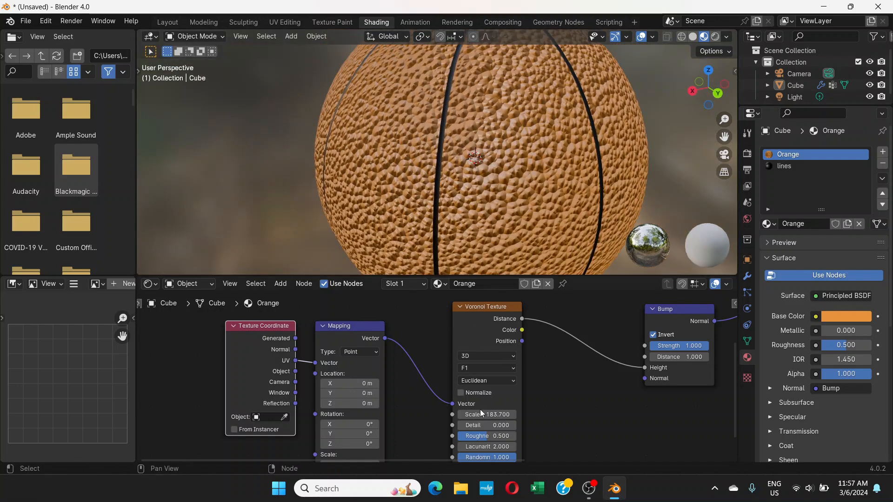
- Set the Voronoi Texture's scale to 259.8 to make the ball's bumps finer
mouse_move(481, 412)
mouse_down()
mouse_move(514, 411)
mouse_move(486, 413)
mouse_move(493, 414)
mouse_up()
middle_drag(399, 378, 361, 400)
scroll(401, 384, down, 3)
middle_drag(571, 354, 510, 368)
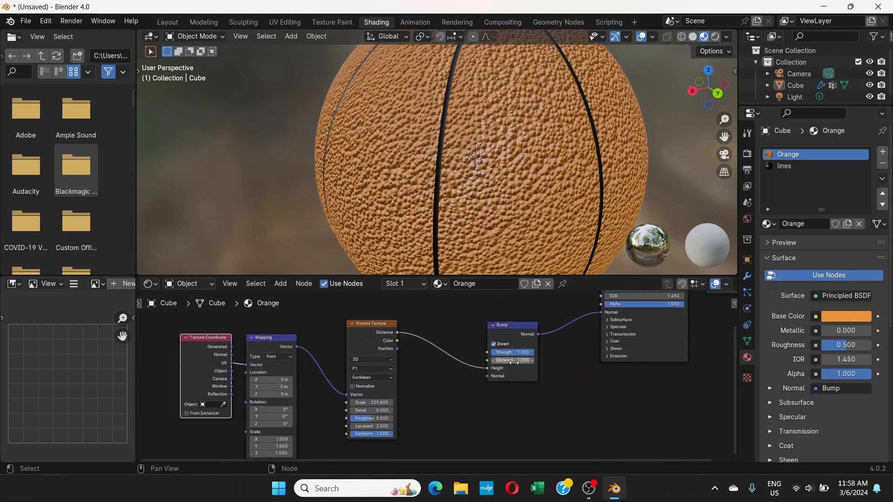
- Lower the Voronoi Texture's randomness to about 0.63 for a more regular bump pattern
middle_drag(444, 407, 456, 380)
scroll(418, 394, up, 4)
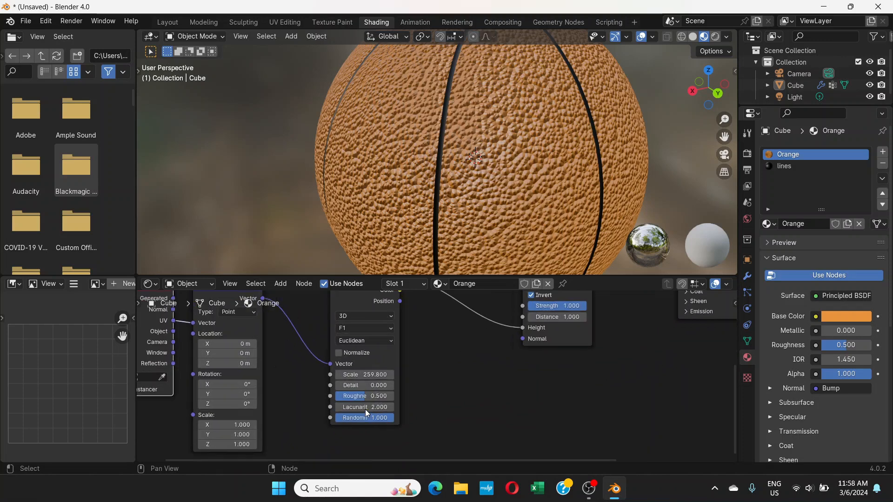
scroll(364, 414, up, 1)
drag(382, 421, 354, 421)
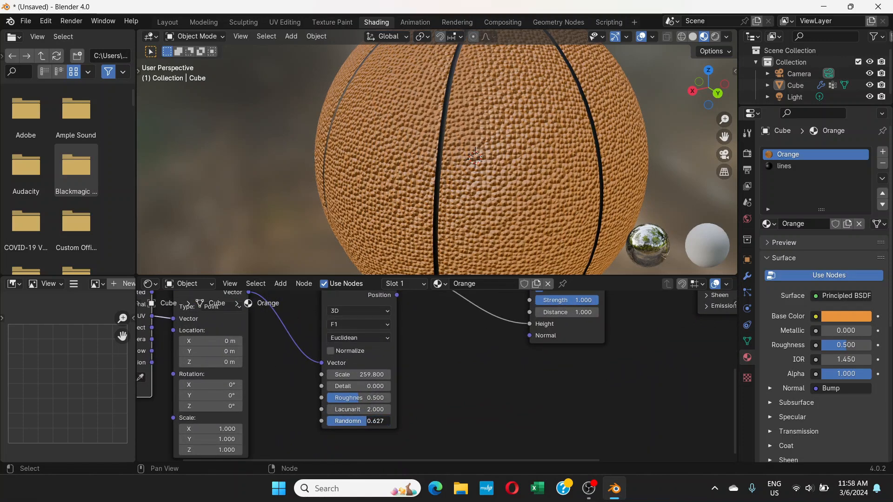
- Spread the Voronoi Texture and Bump nodes apart to make room for another node between them
middle_drag(484, 345, 386, 448)
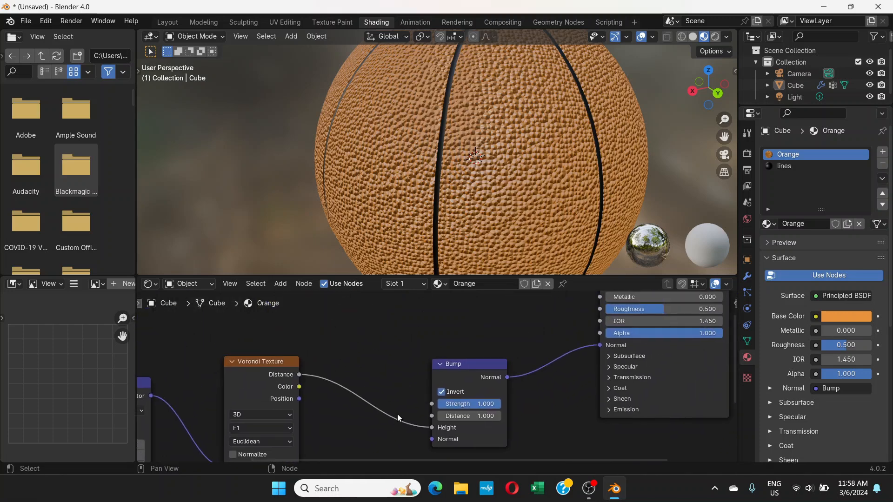
drag(466, 369, 501, 364)
drag(267, 363, 261, 358)
middle_drag(382, 362, 444, 353)
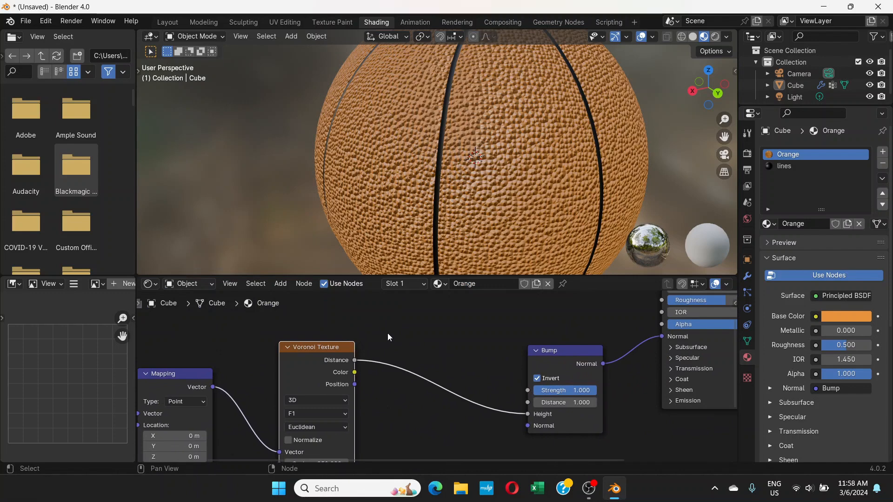
- Add a Color Ramp node on the link between the Voronoi Texture's Distance output and the Bump's Height input
key(shift+a)
text(co)
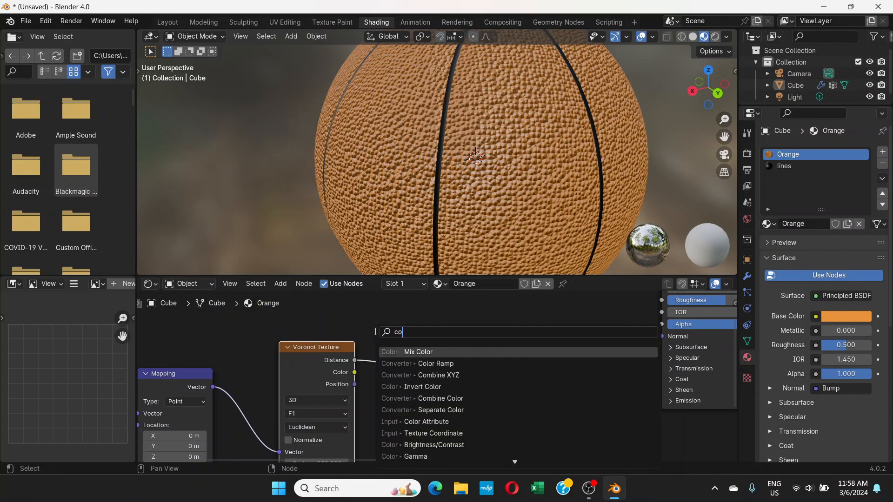
text(lor ramp)
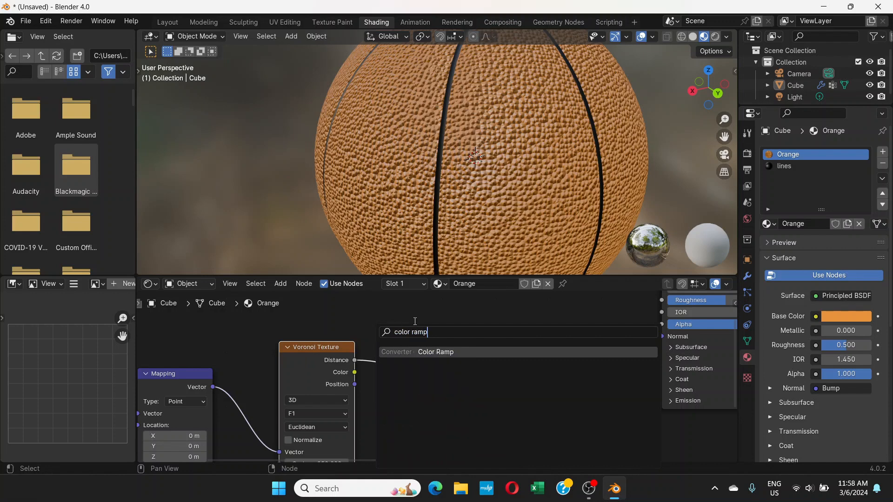
click(436, 353)
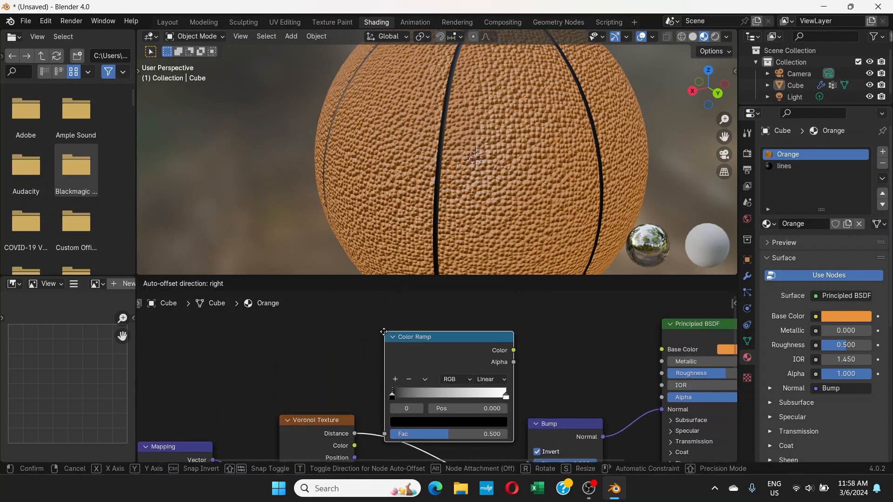
click(386, 393)
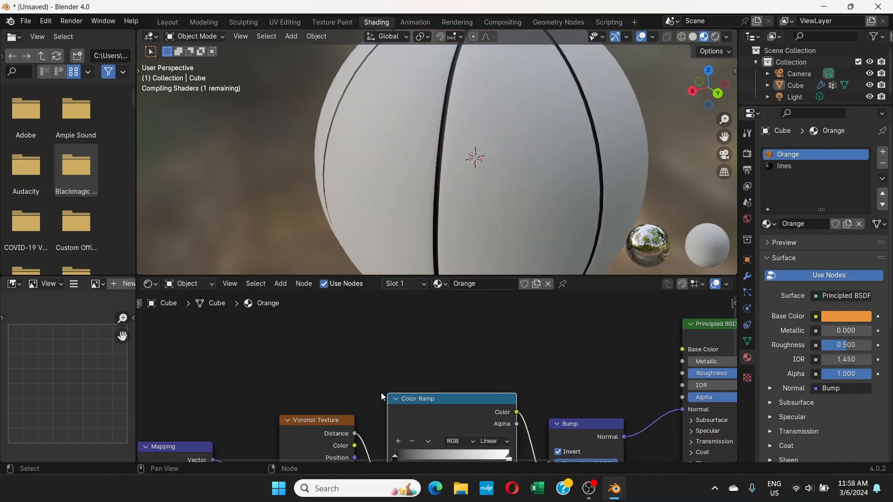
middle_drag(542, 376, 538, 299)
middle_drag(551, 349, 549, 339)
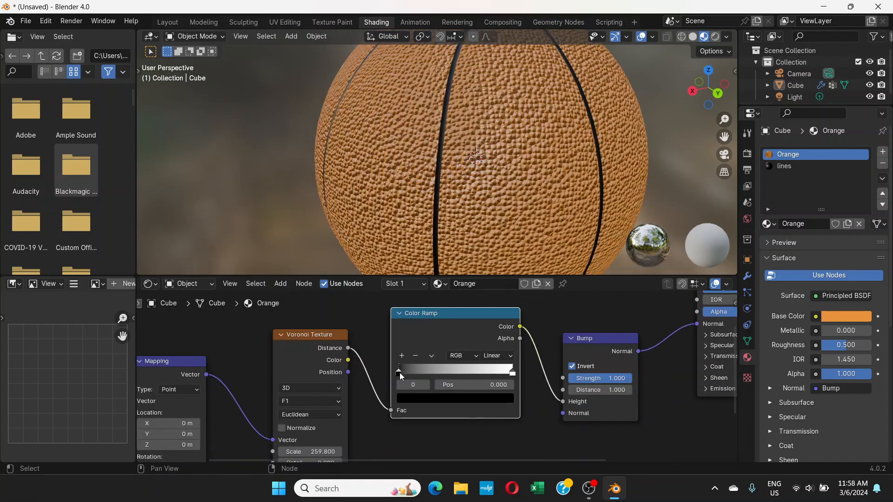
- Sharpen the Color Ramp's transition by moving its black stop to about 0.455 and its white stop to about 0.513
drag(400, 372, 442, 372)
drag(512, 373, 466, 373)
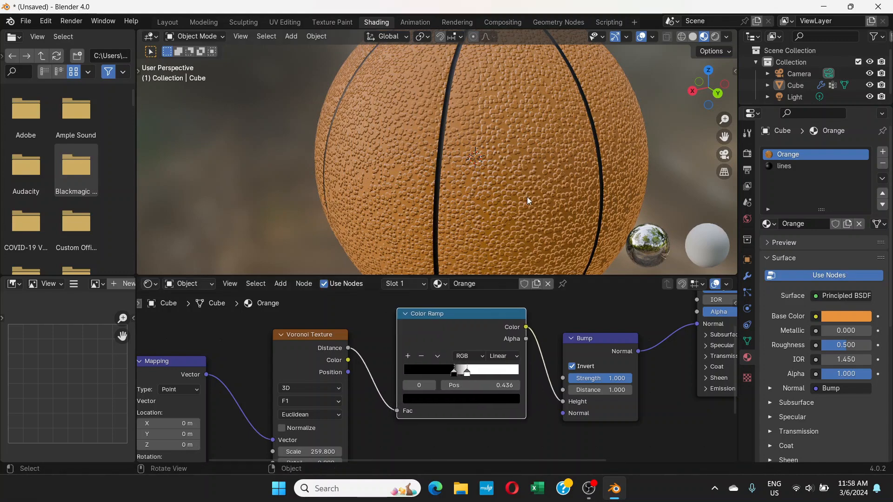
scroll(527, 198, up, 1)
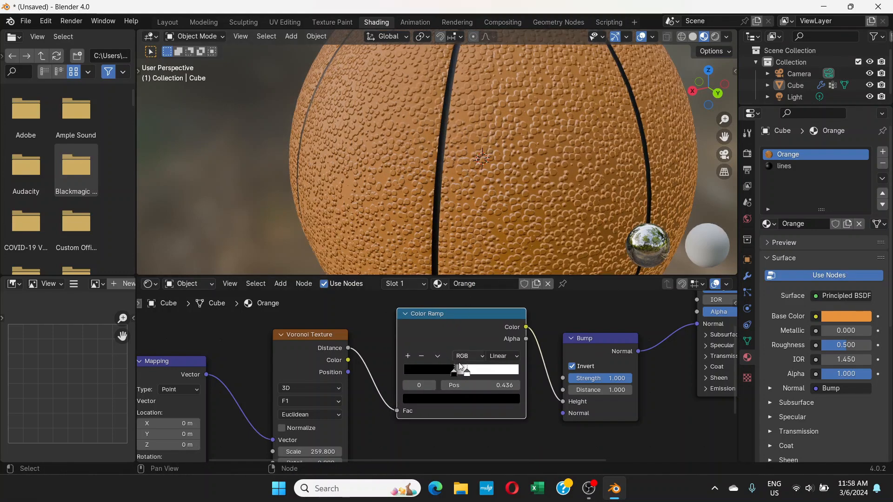
mouse_move(465, 375)
mouse_down()
mouse_move(473, 375)
mouse_move(463, 376)
mouse_up()
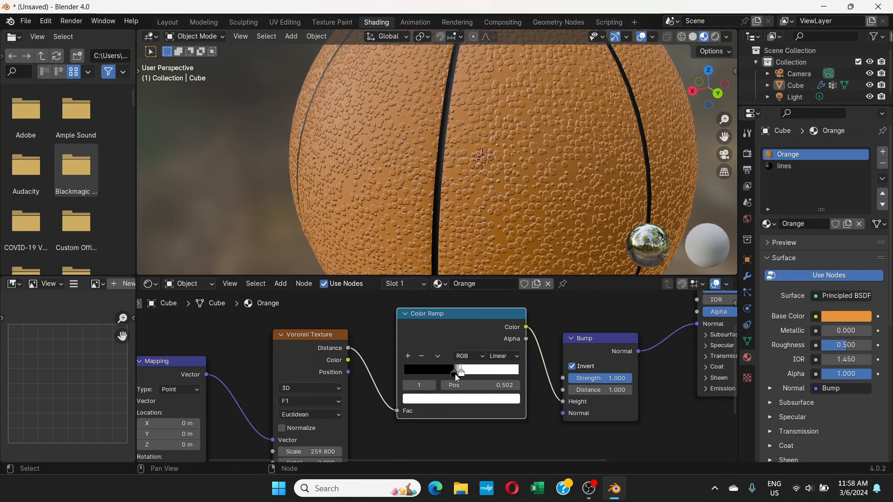
click(453, 373)
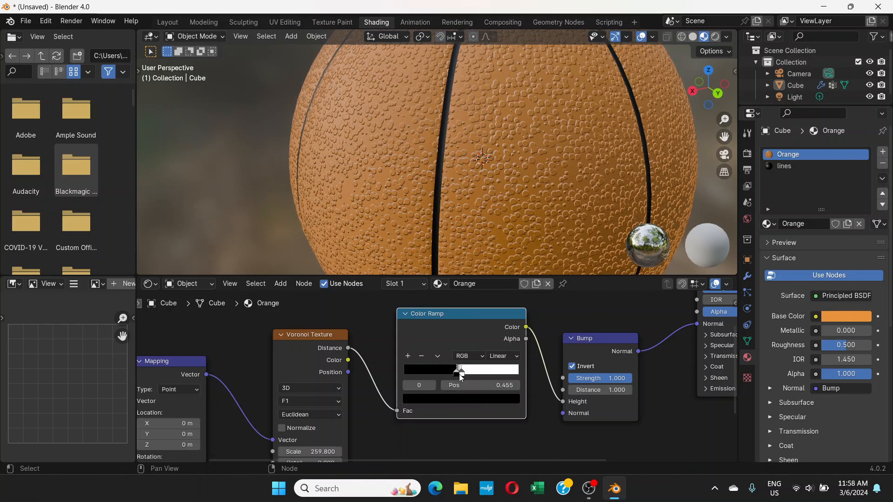
drag(462, 374, 464, 373)
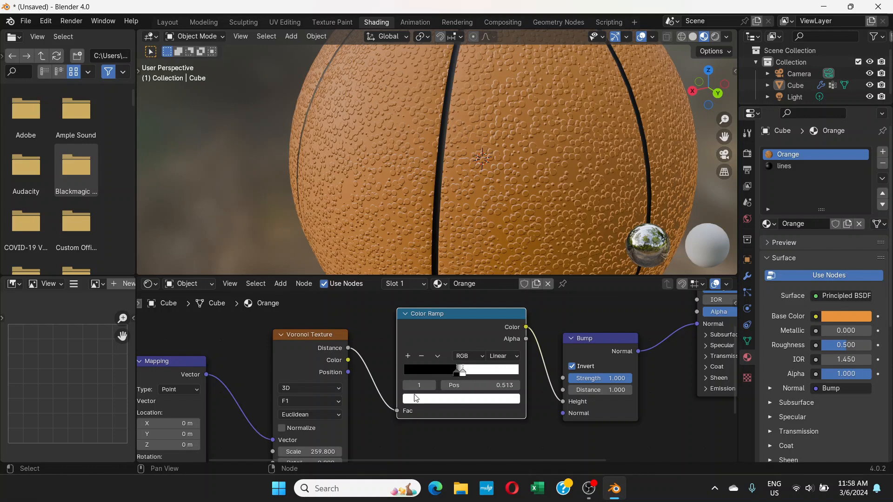
- Set the Voronoi Texture's scale to 290 and lower its randomness to about 0.407
middle_drag(396, 444, 483, 384)
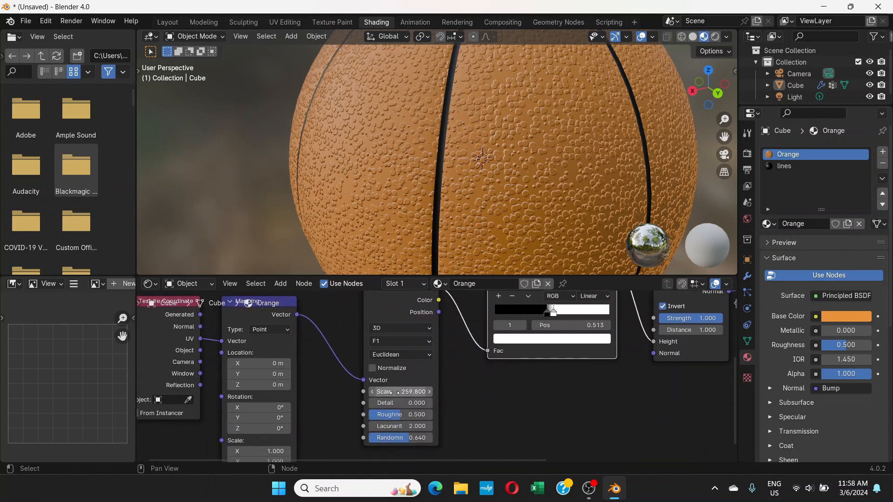
mouse_move(394, 392)
mouse_down()
mouse_move(423, 392)
mouse_move(409, 393)
mouse_up()
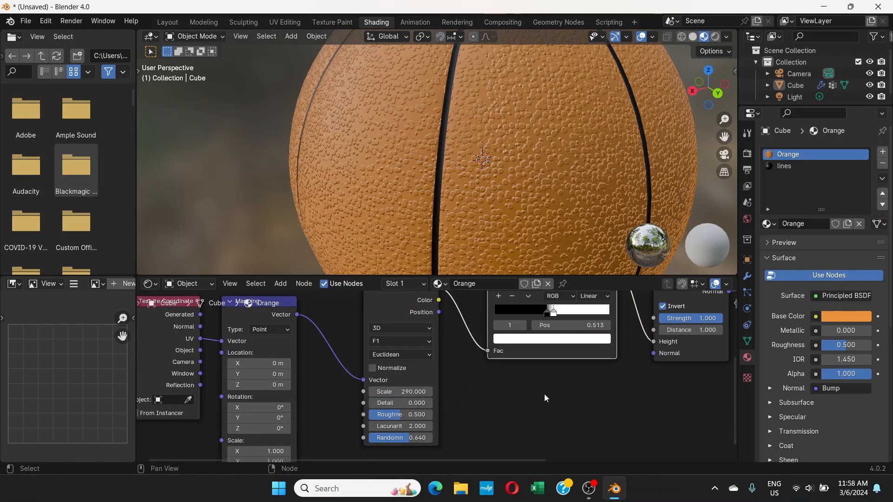
mouse_move(545, 398)
middle_down()
mouse_move(499, 409)
mouse_move(546, 388)
middle_up()
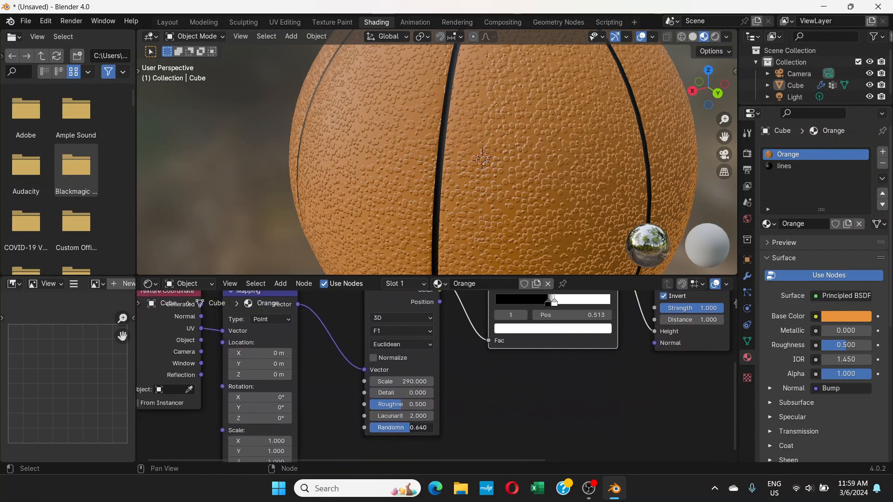
drag(409, 428, 398, 427)
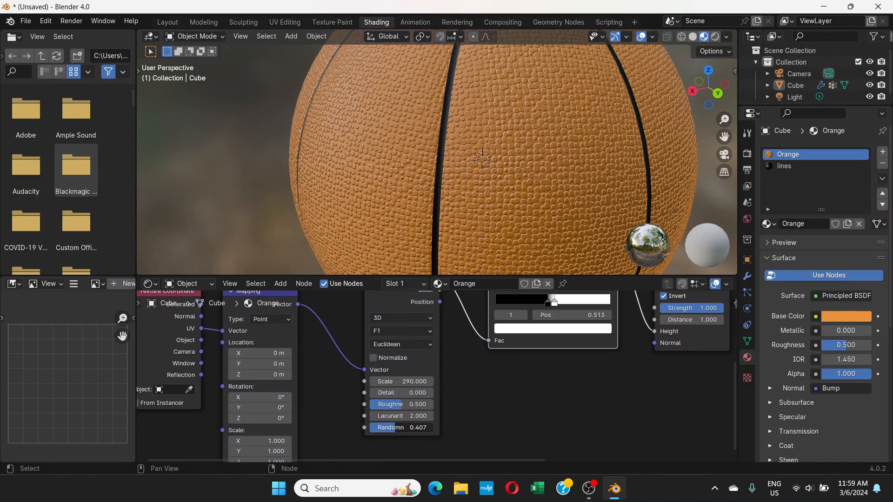
- Raise the Voronoi Texture's scale to 298.8 and check the bump pattern from other sides of the ball
middle_drag(467, 169, 443, 172)
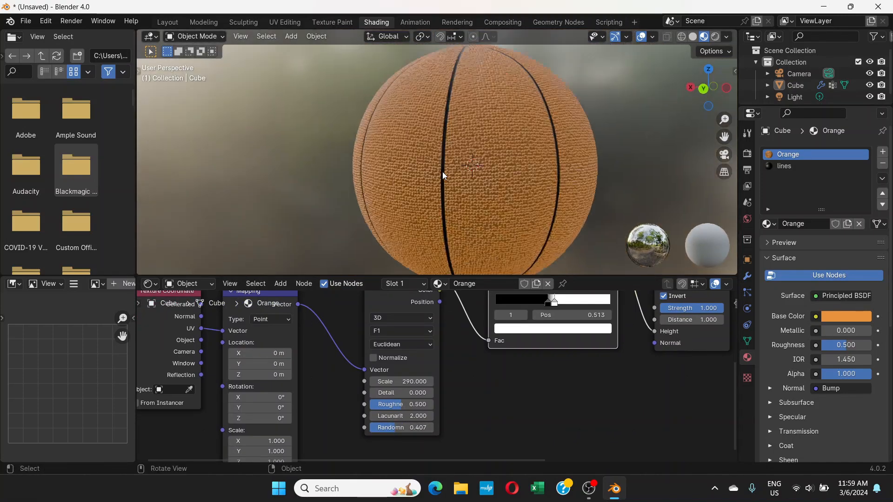
scroll(442, 171, up, 4)
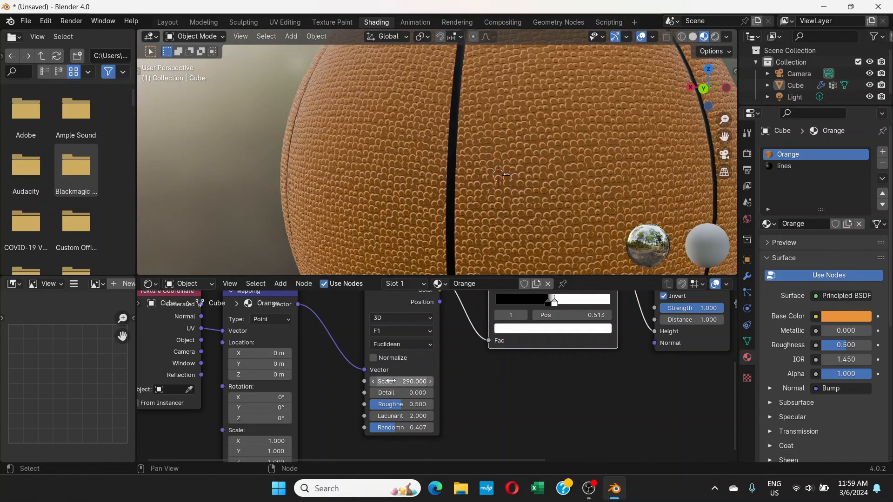
drag(388, 381, 417, 381)
scroll(461, 213, down, 1)
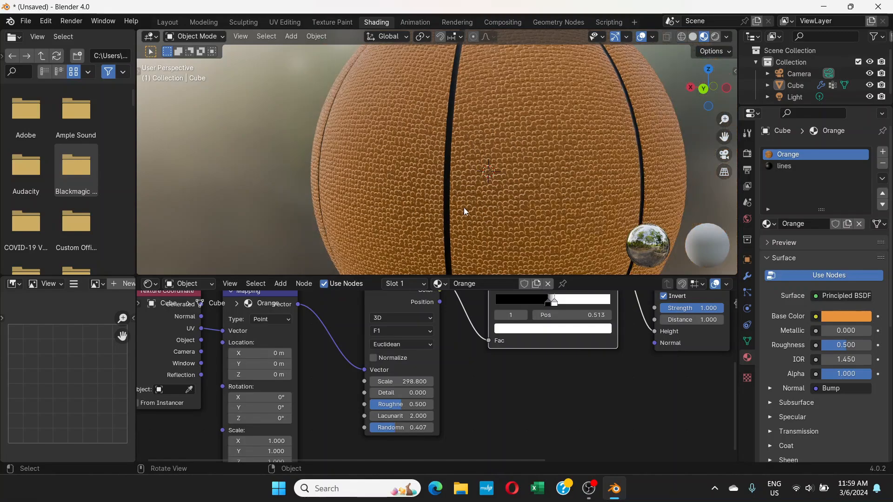
scroll(437, 227, down, 2)
middle_drag(485, 191, 414, 196)
scroll(454, 199, up, 2)
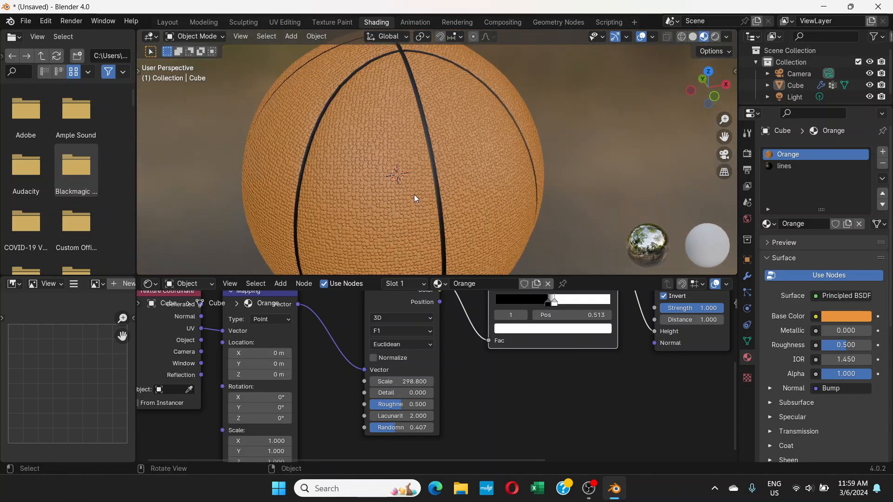
scroll(414, 194, up, 2)
- Move the existing Color Ramp down and place a second Color Ramp node above it
middle_drag(449, 305, 325, 404)
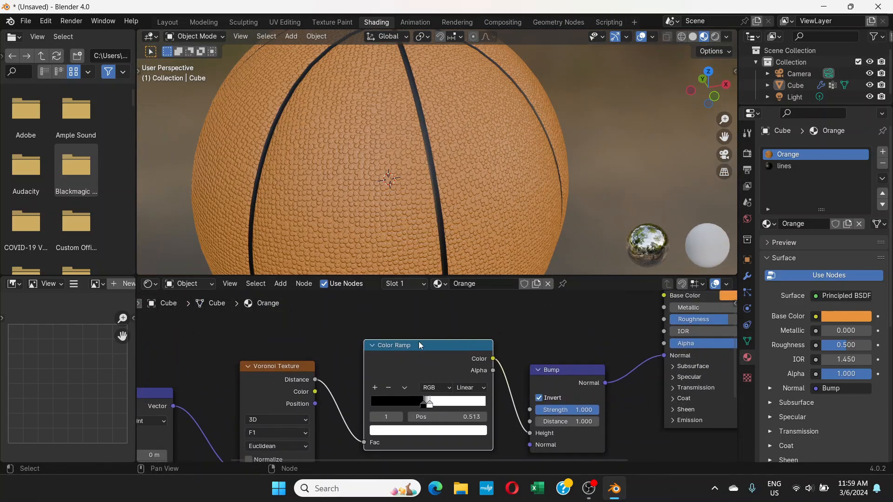
drag(418, 345, 409, 397)
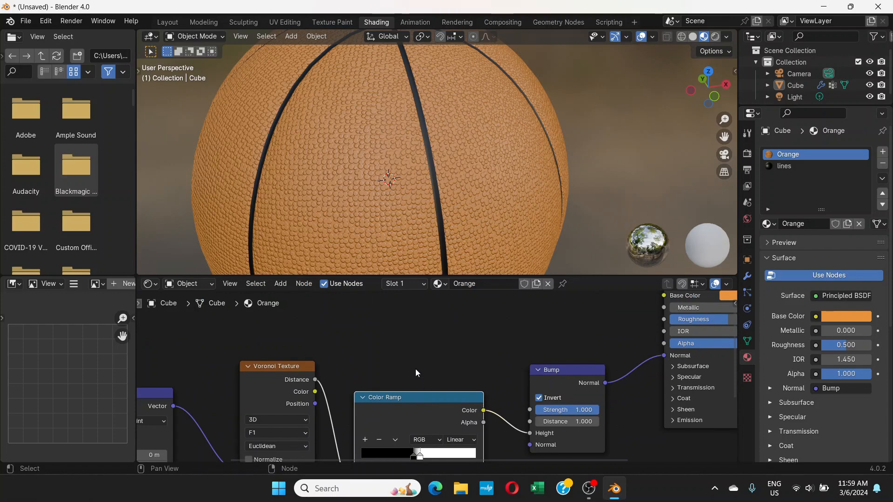
key(shift+a)
text(co)
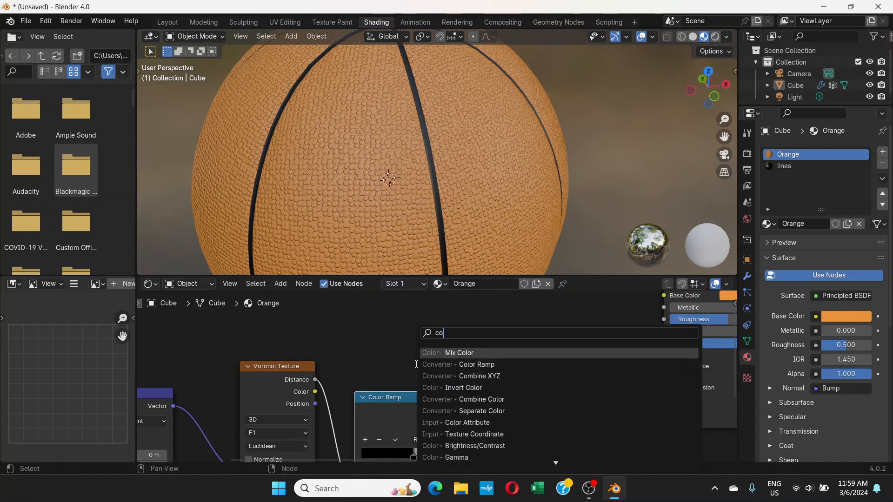
text(lor ramp)
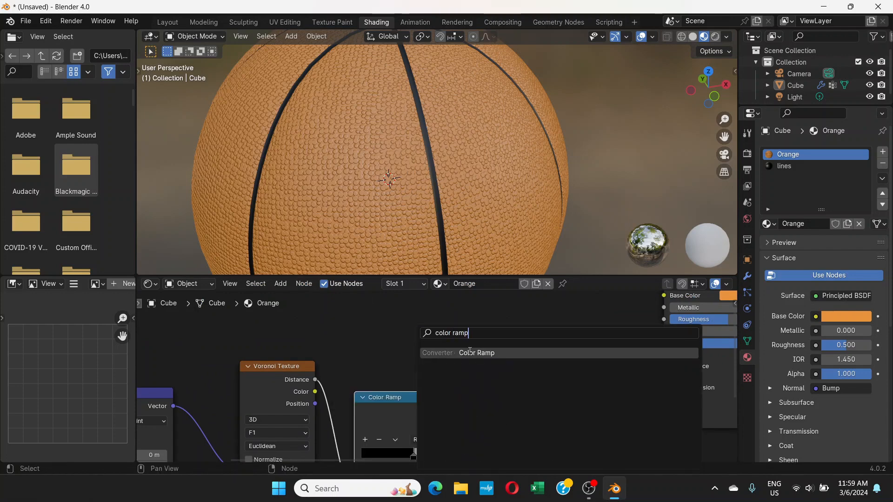
key(Return)
click(375, 339)
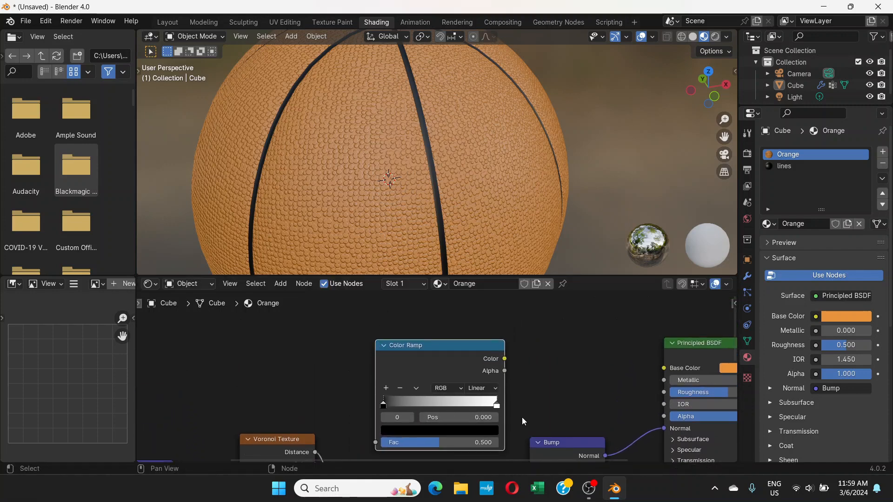
- Connect the Voronoi Texture's Distance to the new Color Ramp's Fac, and that ramp's Color to the Principled BSDF's Base Color
middle_drag(530, 389, 514, 342)
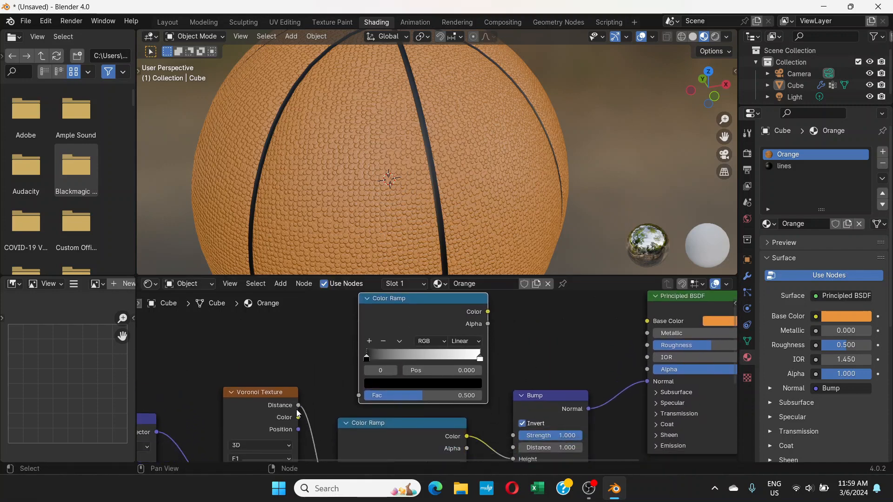
drag(299, 405, 358, 396)
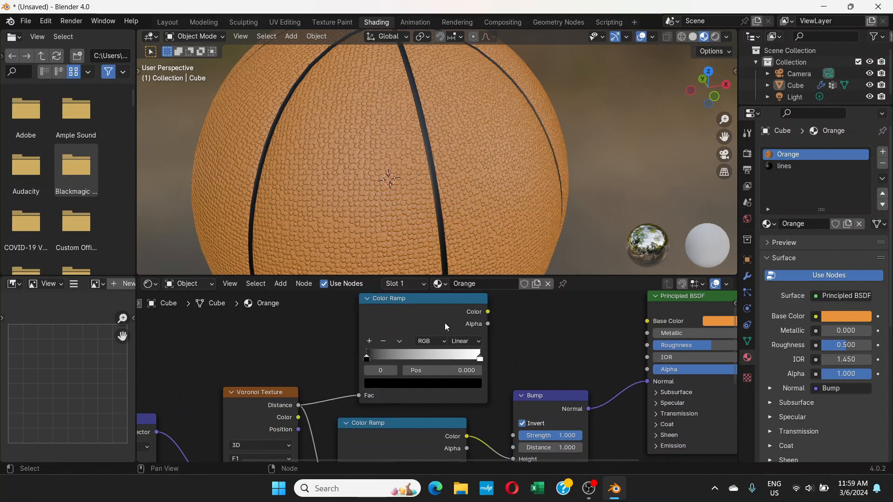
middle_drag(445, 326, 373, 339)
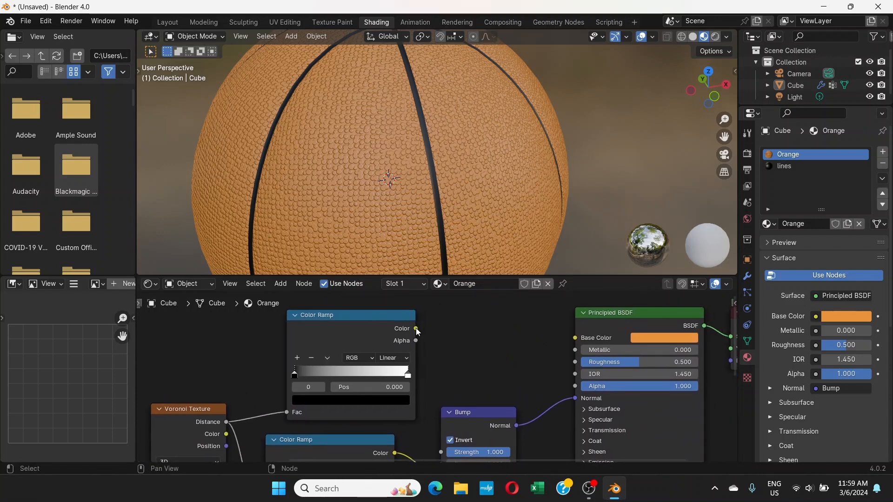
drag(416, 329, 422, 328)
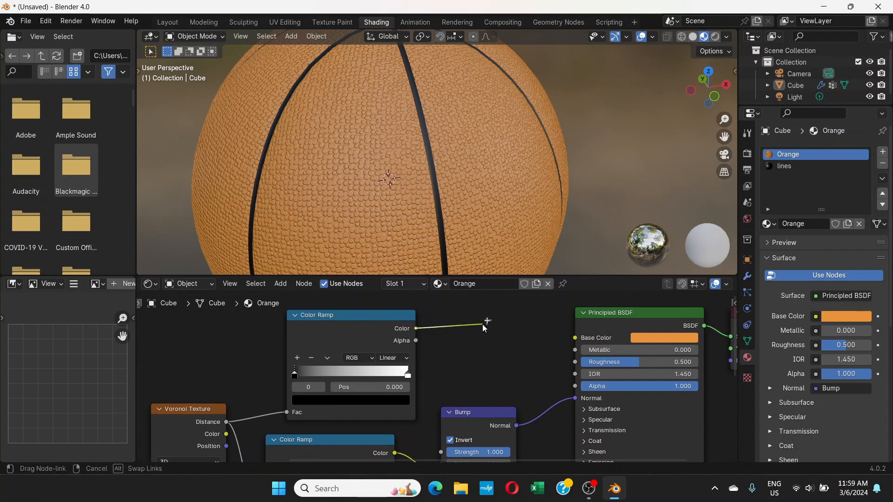
drag(482, 326, 576, 338)
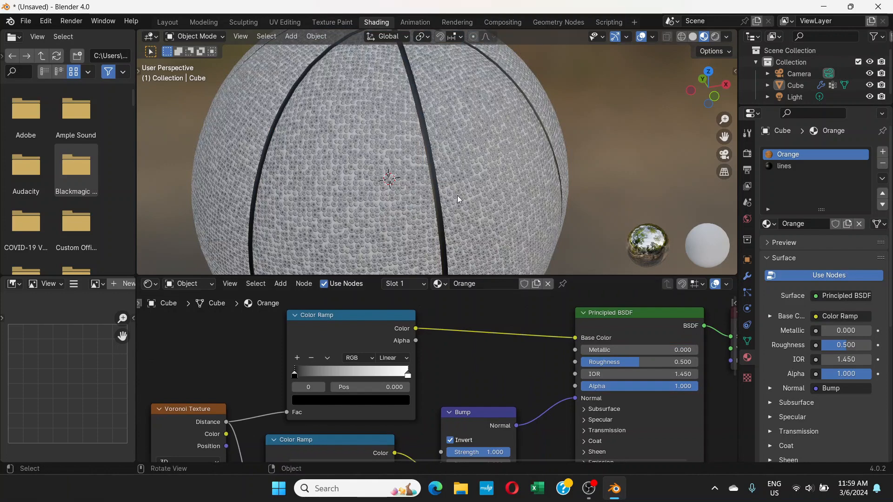
middle_drag(446, 186, 421, 160)
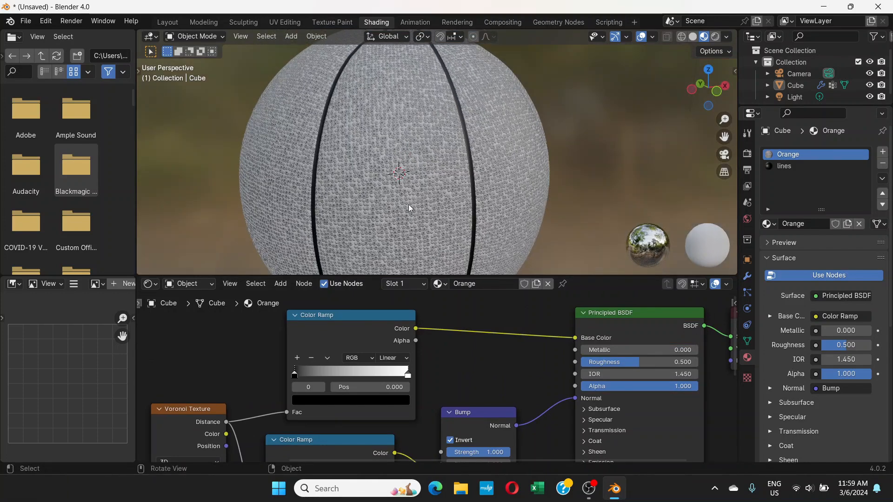
- Shift the new Color Ramp's black stop to about 0.011 and recolor it orange with hue 0.062, saturation 0.891 and value 0.702
drag(342, 321, 370, 324)
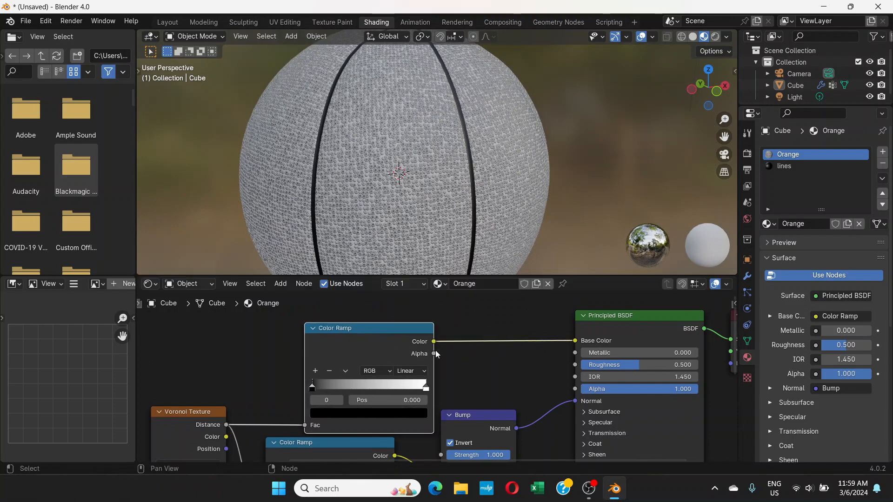
middle_drag(351, 333, 369, 307)
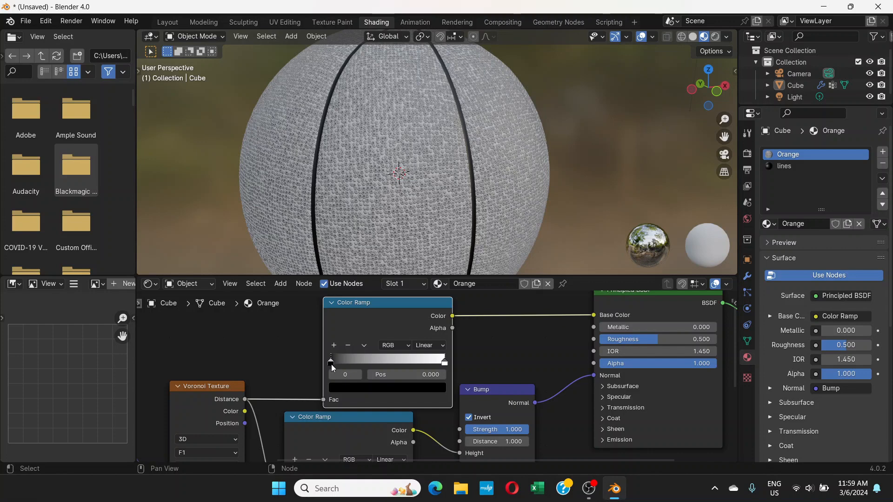
drag(330, 366, 334, 372)
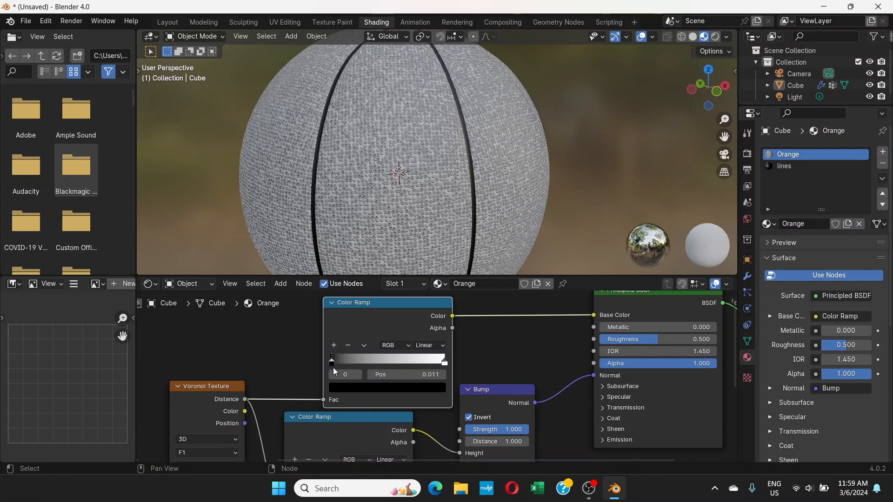
click(386, 388)
drag(435, 269, 424, 251)
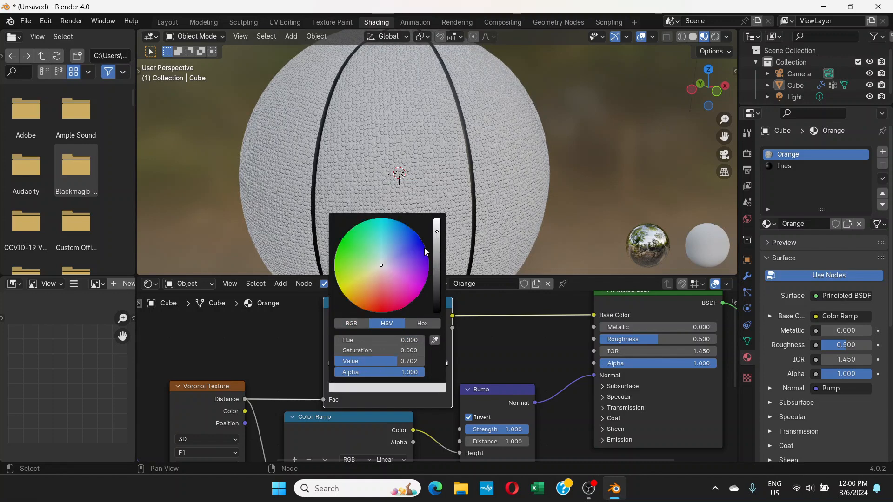
click(360, 283)
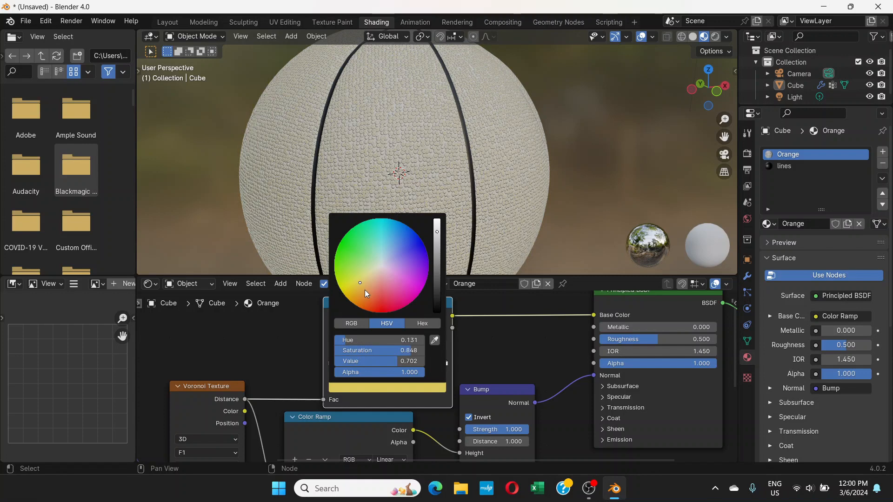
click(365, 290)
click(365, 292)
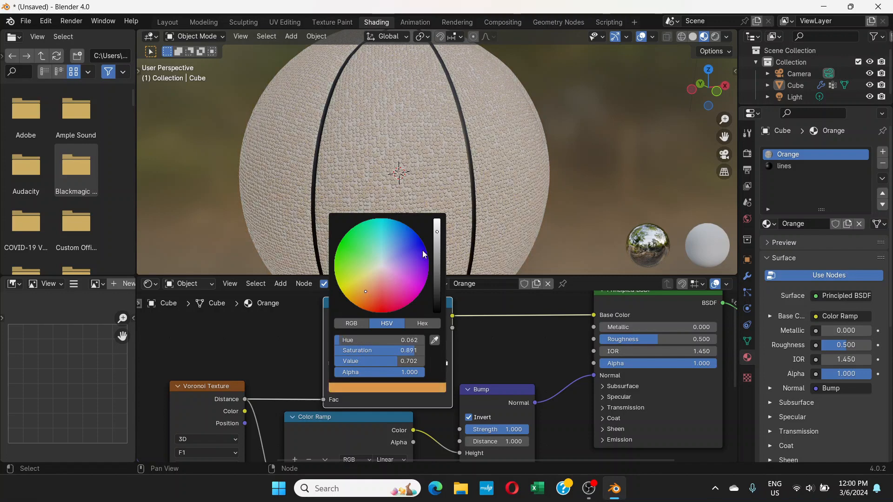
- Adjust the orange stop's brightness and recolor the upper Color Ramp's white stop dark orange with hue 0.023, saturation 0.970 and value 0.331
click(437, 229)
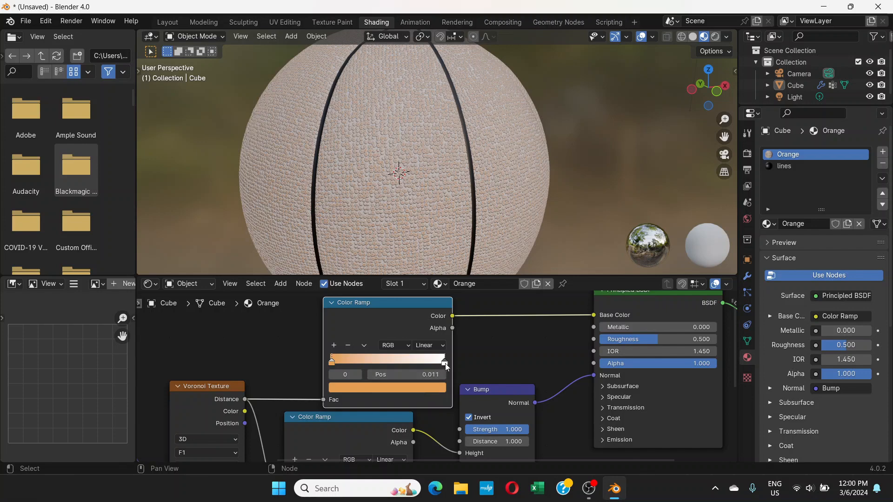
click(445, 362)
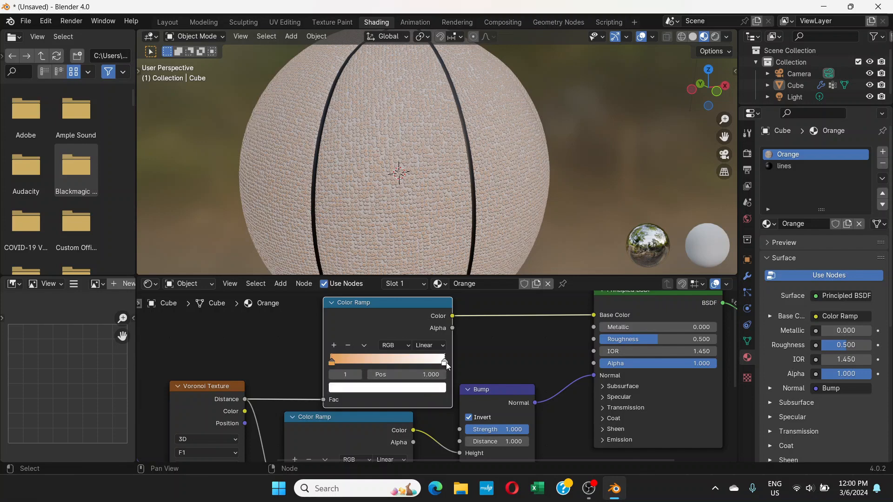
click(414, 388)
click(373, 301)
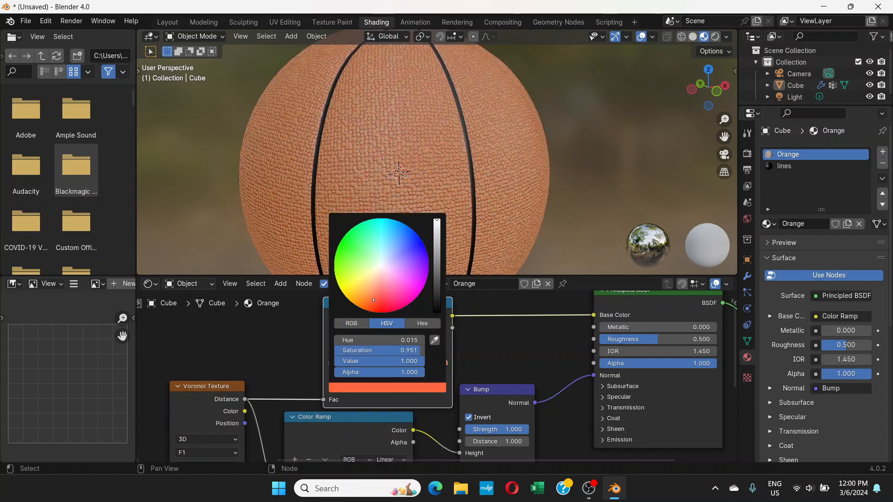
click(436, 242)
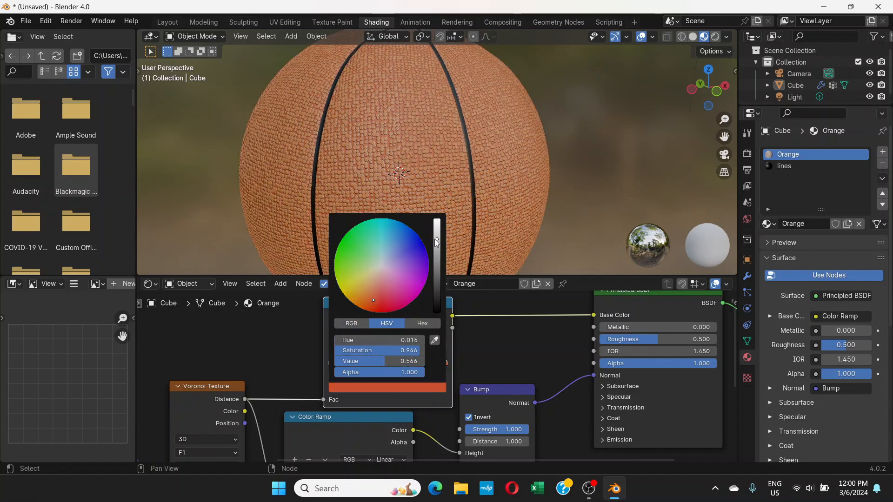
click(367, 300)
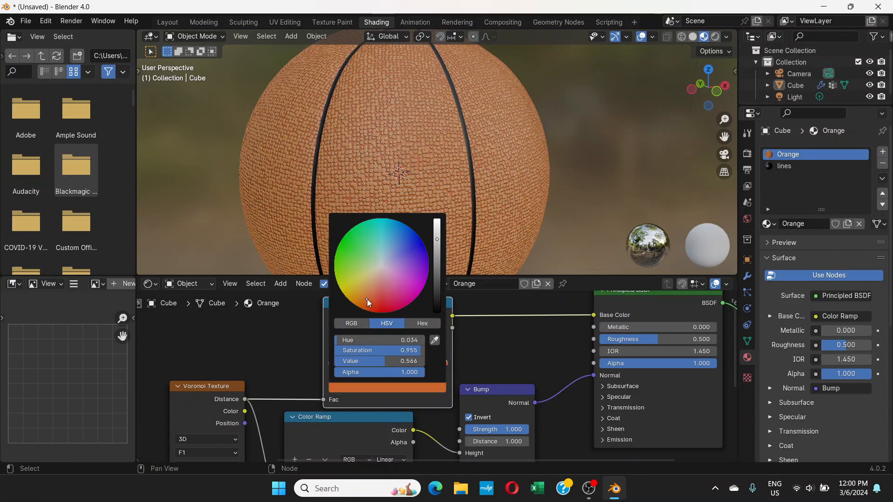
click(369, 303)
click(437, 258)
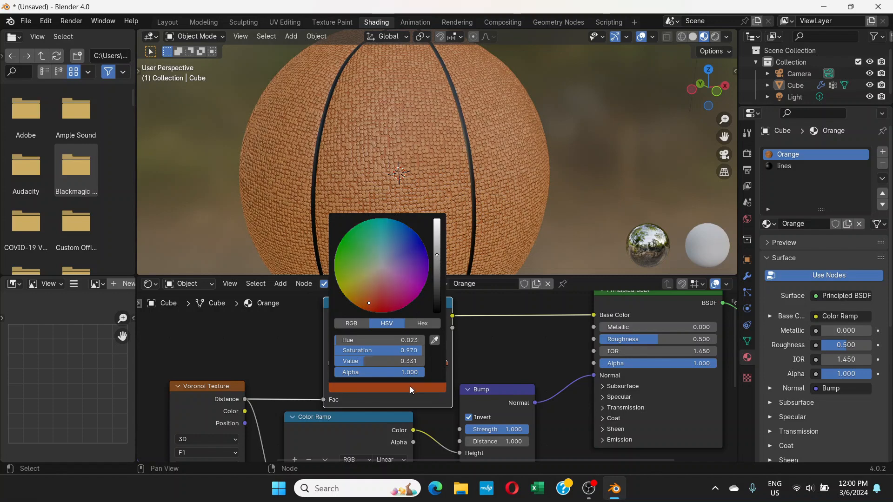
scroll(436, 193, down, 3)
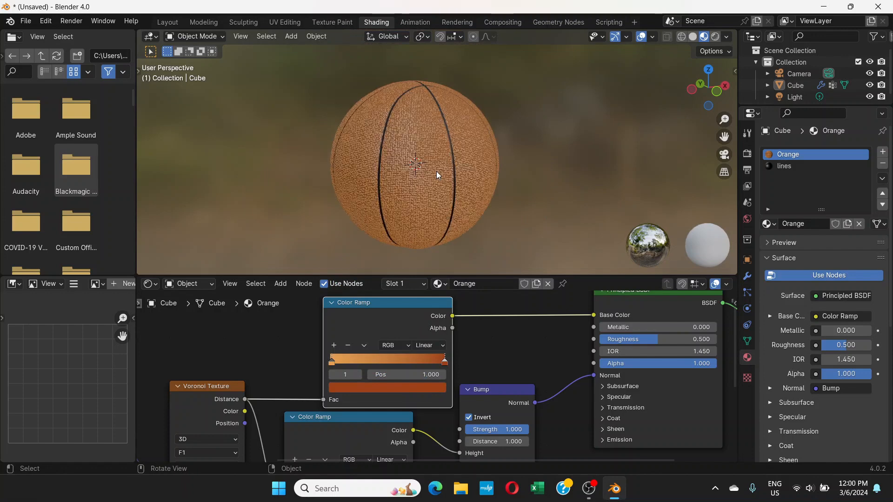
scroll(436, 172, up, 2)
scroll(413, 183, up, 4)
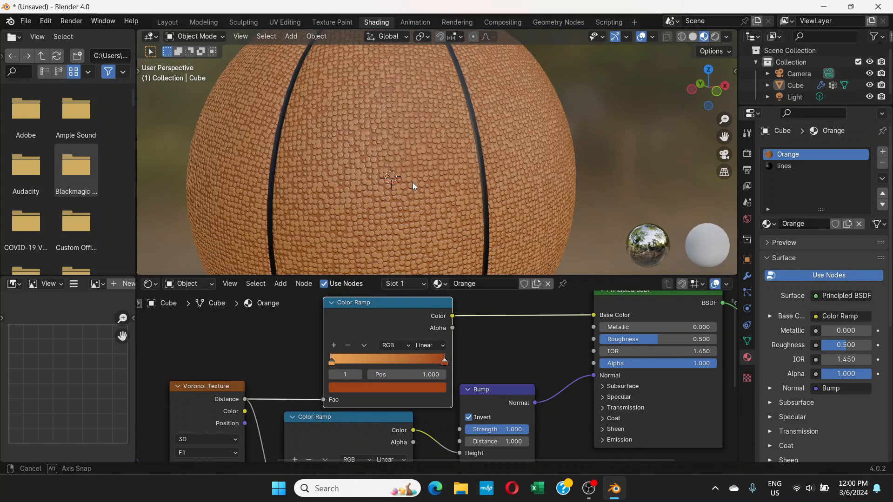
- Move the upper Color Ramp's dark orange stop to about 0.938 and its light orange stop to about 0.058
drag(445, 361, 433, 365)
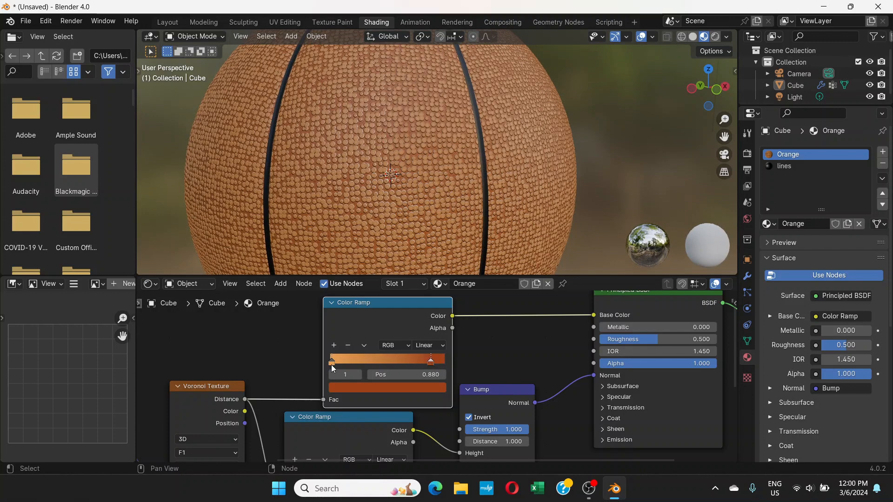
mouse_move(331, 362)
mouse_down()
mouse_move(368, 365)
mouse_move(344, 364)
mouse_up()
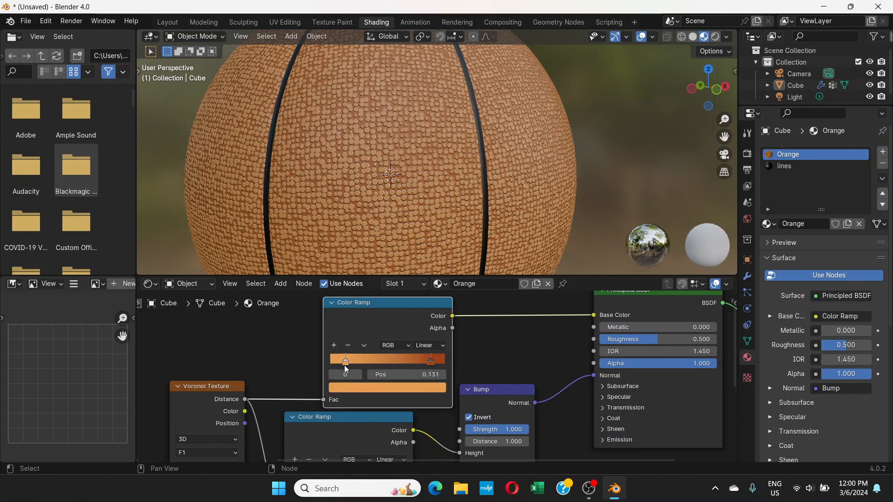
mouse_move(427, 366)
mouse_down()
mouse_move(385, 360)
mouse_move(431, 367)
mouse_up()
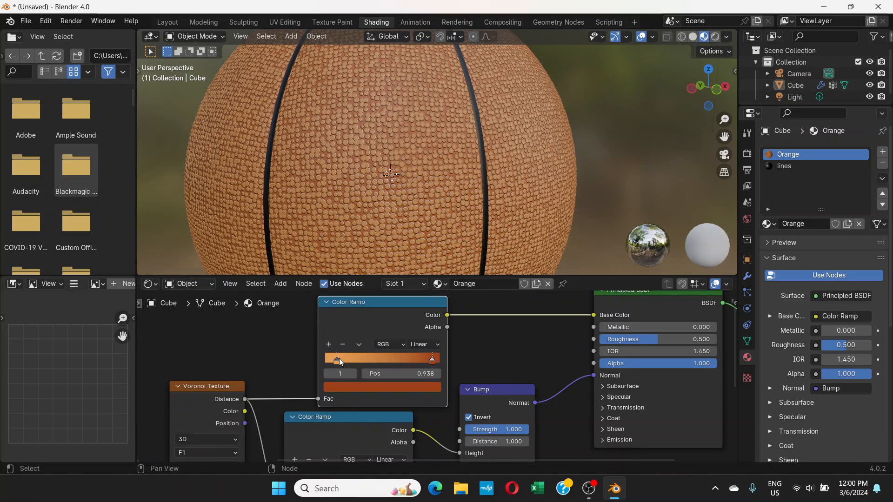
mouse_move(339, 360)
mouse_down()
mouse_move(361, 360)
mouse_move(346, 360)
mouse_up()
click(356, 361)
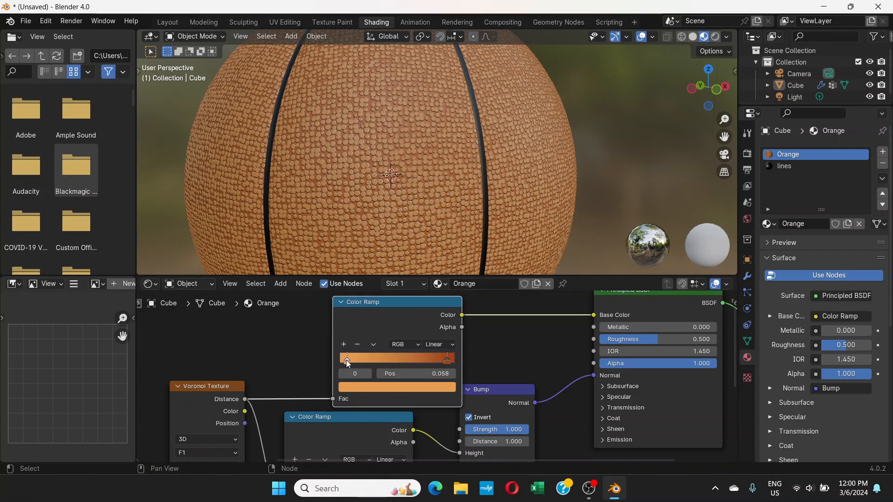
- Shift the white stop of the Color Ramp feeding the Bump node's Height to about 0.513 and select its black stop
middle_drag(328, 337, 364, 304)
drag(405, 386, 418, 408)
middle_drag(418, 396, 443, 311)
mouse_move(424, 382)
mouse_down()
mouse_move(433, 385)
mouse_move(408, 382)
mouse_move(449, 386)
mouse_move(426, 387)
mouse_up()
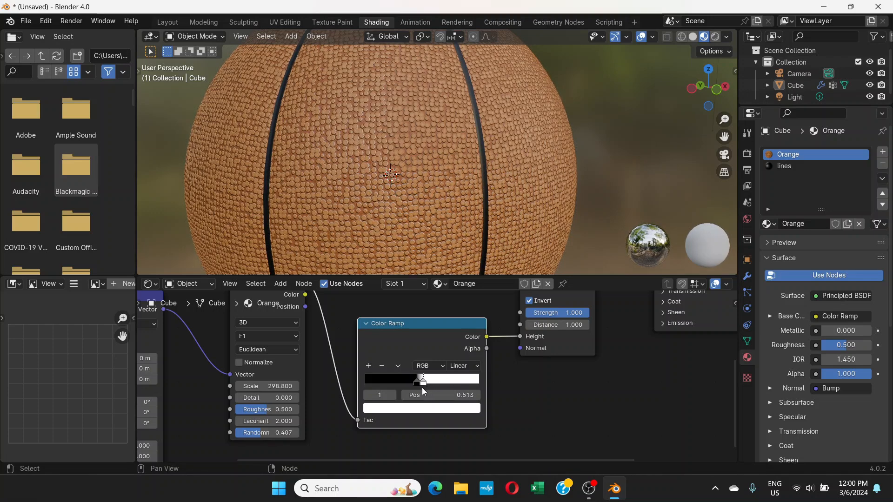
click(415, 384)
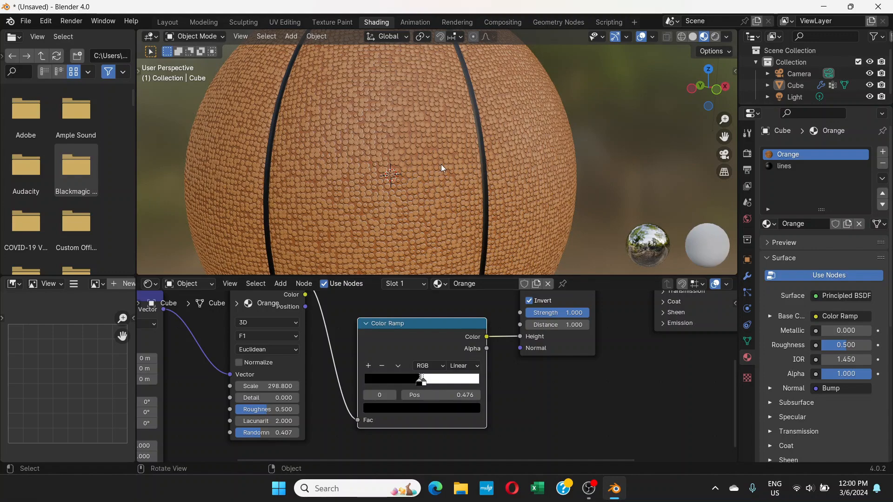
scroll(441, 169, down, 6)
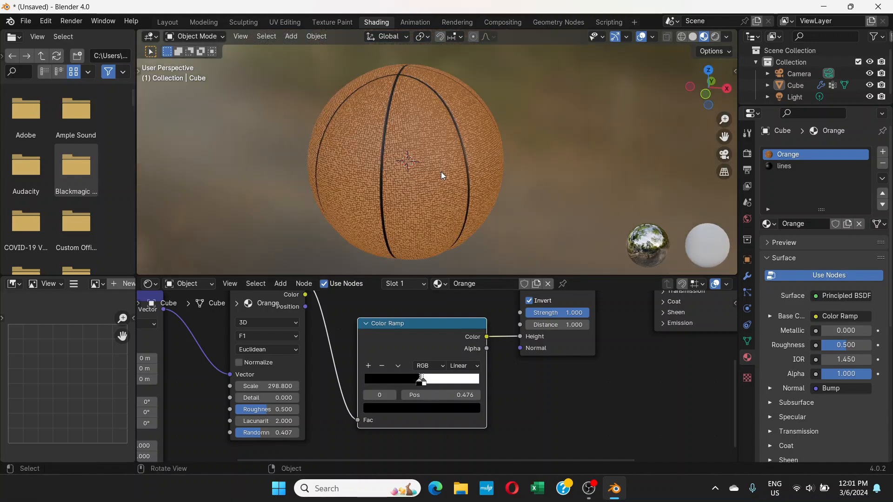
scroll(441, 171, up, 7)
- Lower the Voronoi Texture's randomness to 0.280 and its scale to 295.5
middle_drag(544, 379, 554, 309)
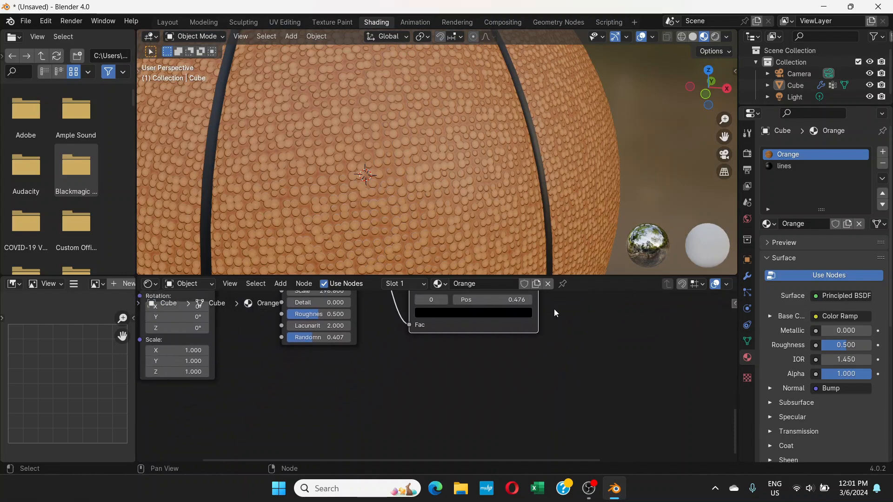
drag(311, 337, 305, 337)
middle_drag(311, 343, 314, 390)
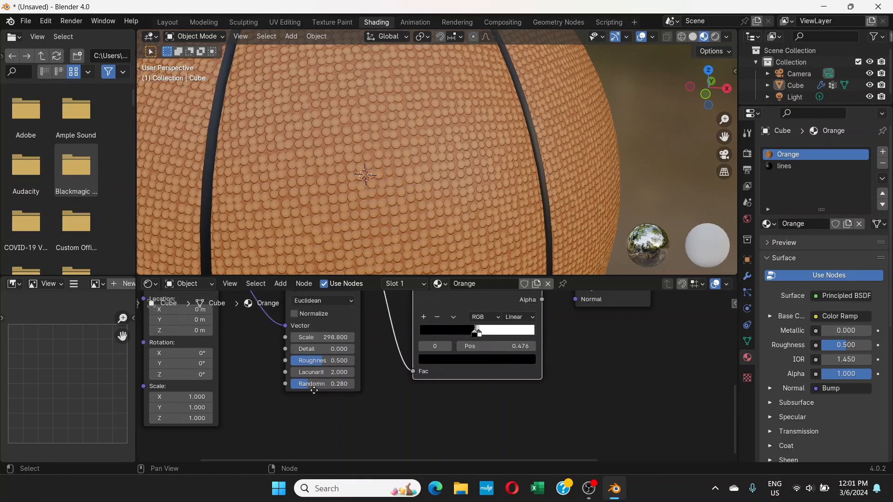
drag(325, 337, 319, 337)
- Examine the ball's texture and seams from several sides, both close up and from a distance
scroll(414, 138, down, 6)
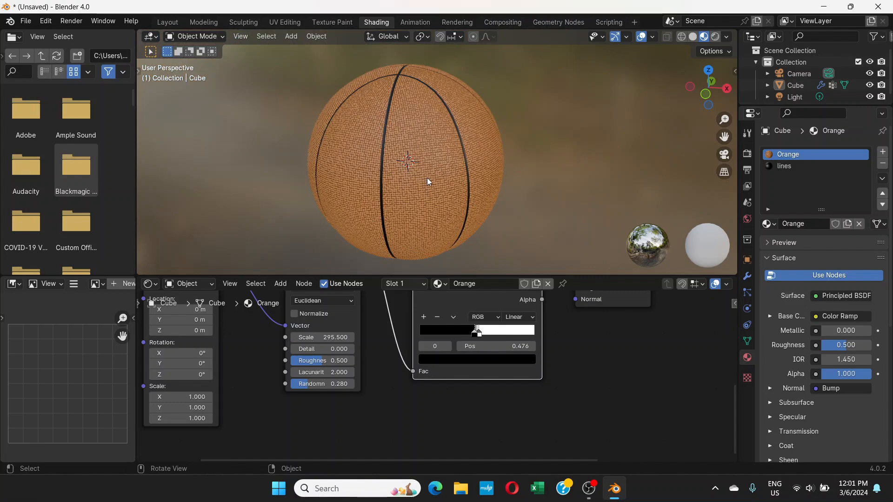
middle_drag(427, 178, 345, 178)
scroll(424, 151, up, 4)
middle_drag(457, 143, 386, 176)
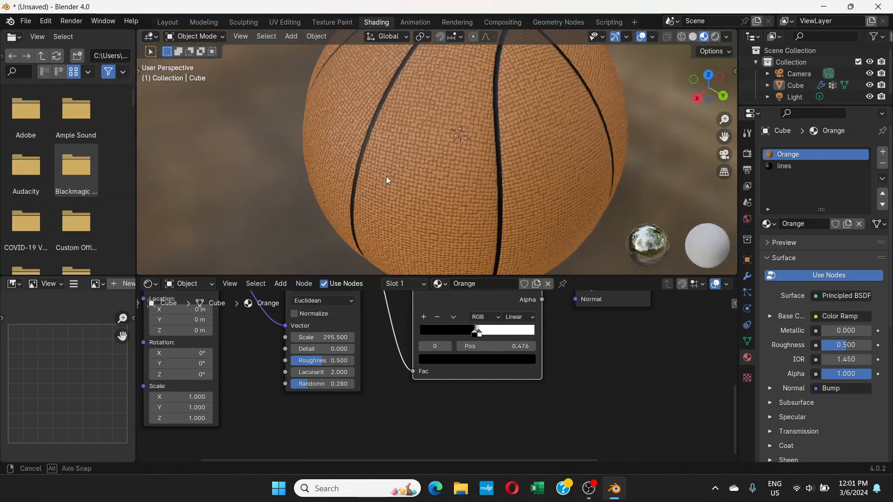
scroll(464, 145, down, 4)
scroll(482, 132, up, 2)
middle_drag(481, 133, 451, 151)
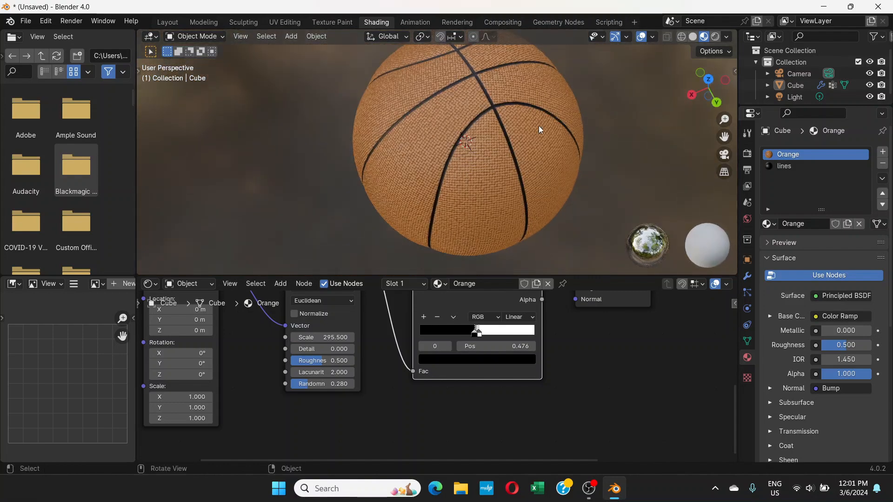
middle_drag(539, 126, 436, 165)
scroll(390, 192, down, 1)
scroll(397, 187, down, 3)
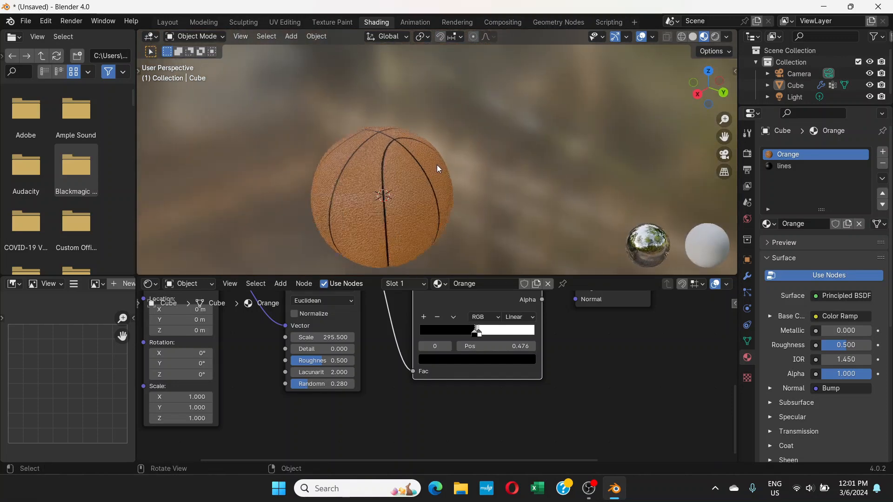
- Switch to the Layout workspace and show the ball in Rendered viewport shading
click(167, 22)
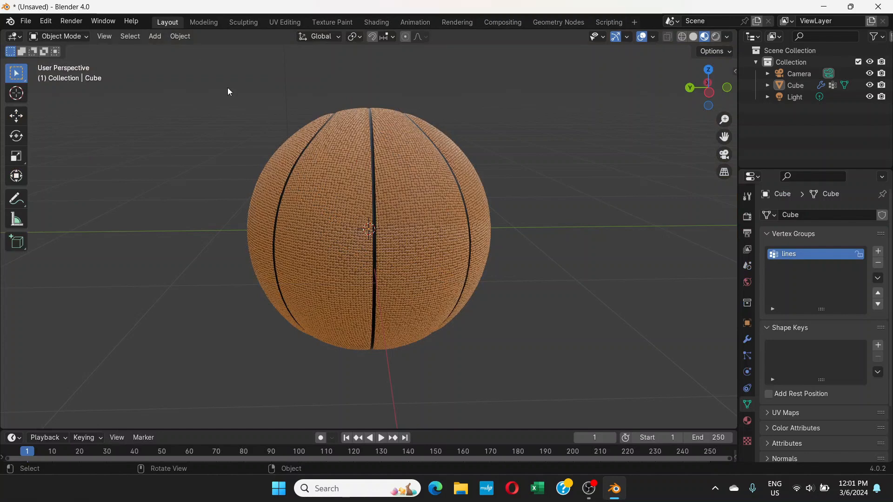
mouse_move(228, 88)
middle_down()
mouse_move(423, 196)
mouse_move(511, 154)
middle_up()
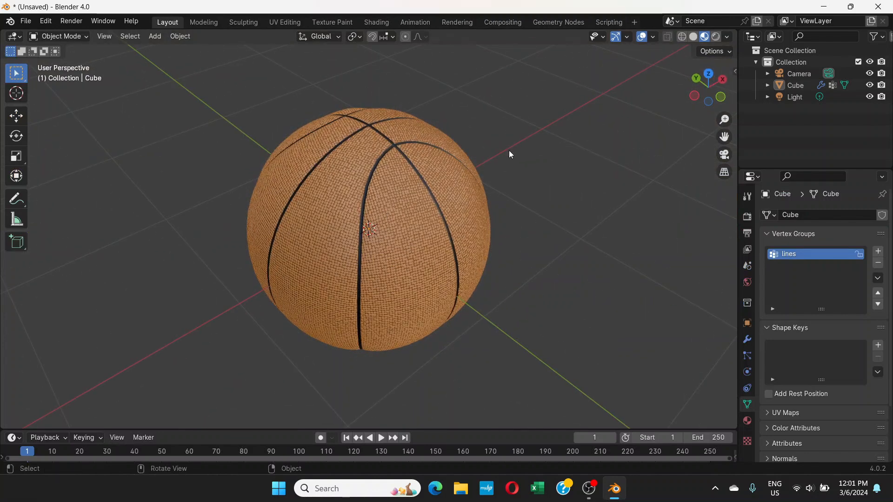
click(717, 39)
middle_drag(488, 203, 357, 186)
scroll(389, 205, down, 5)
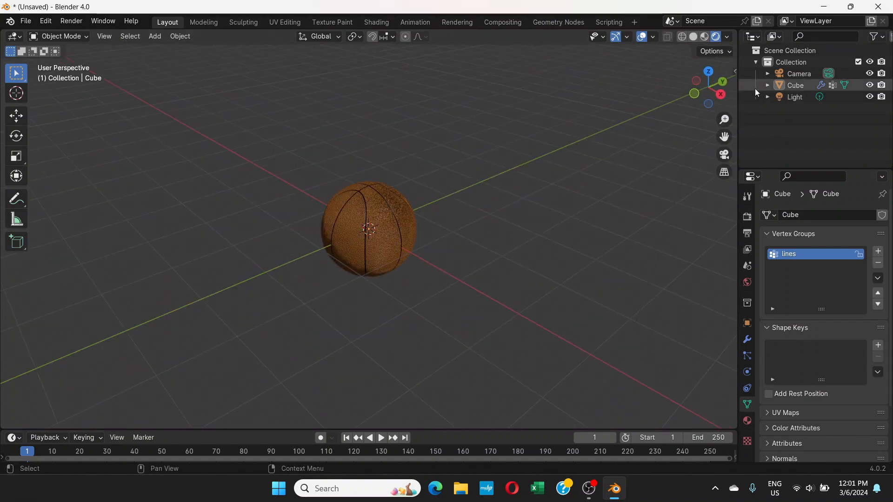
- Change the scene's light to an Area light about 1.66 m by 1.26 m in size with a power of 2000 W
click(800, 98)
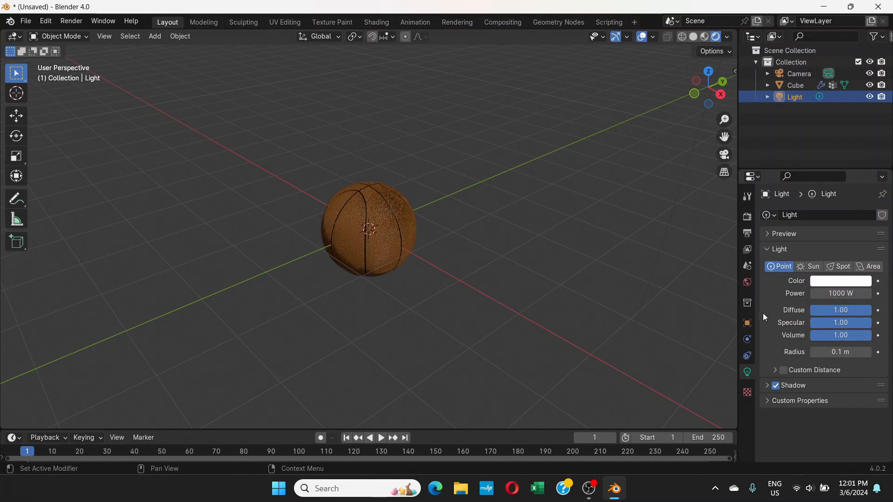
click(868, 273)
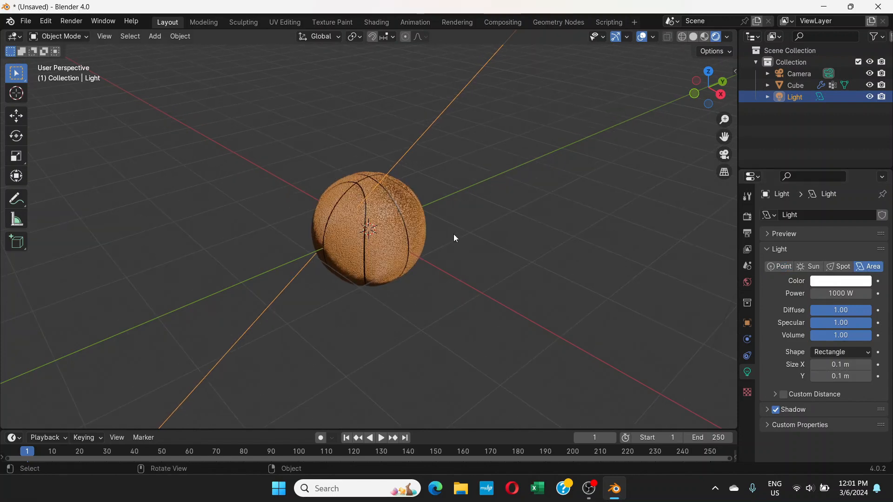
drag(840, 366, 891, 365)
drag(832, 376, 863, 366)
double_click(840, 293)
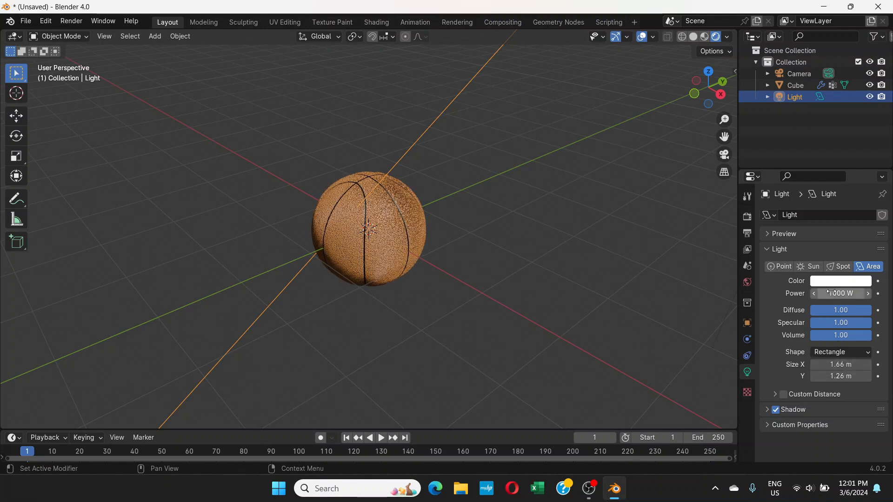
text(2000)
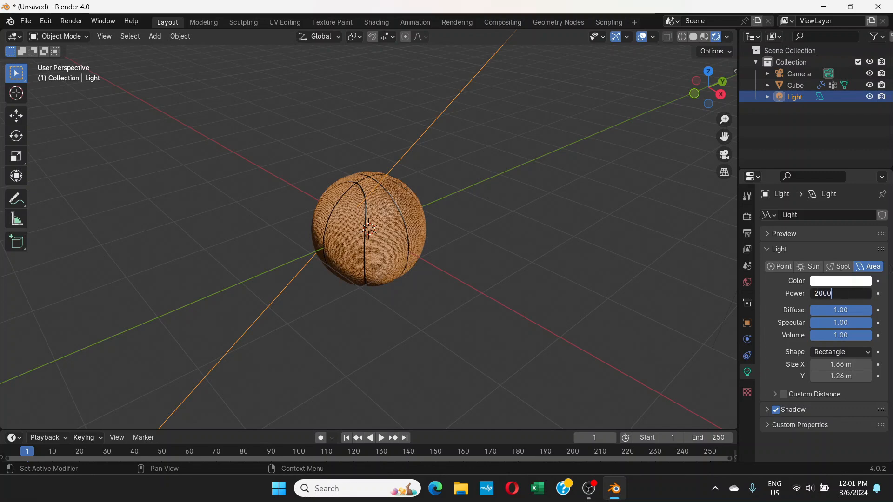
key(Return)
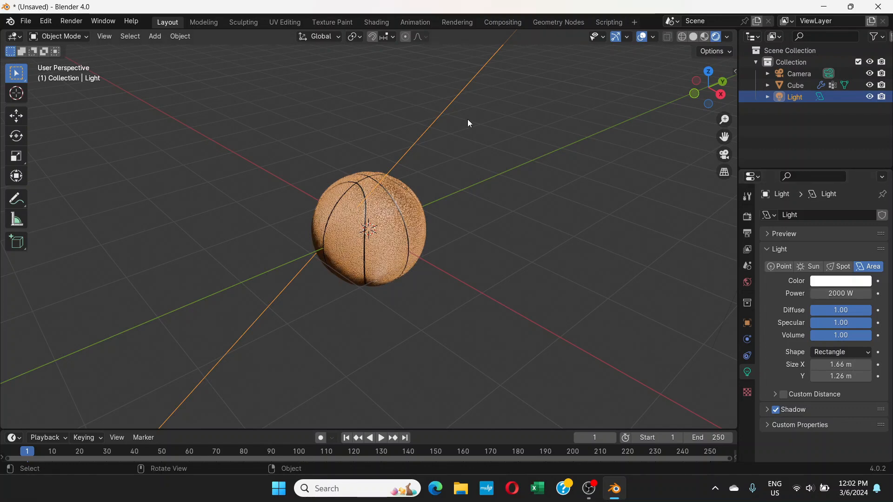
scroll(481, 277, up, 1)
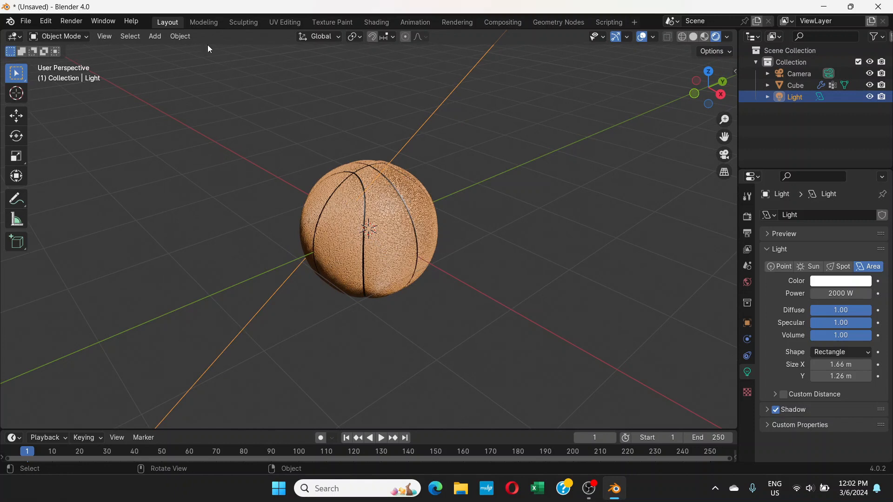
- Add a plane mesh and scale it up to about 3.3 times its size as a floor
click(154, 37)
mouse_move(180, 50)
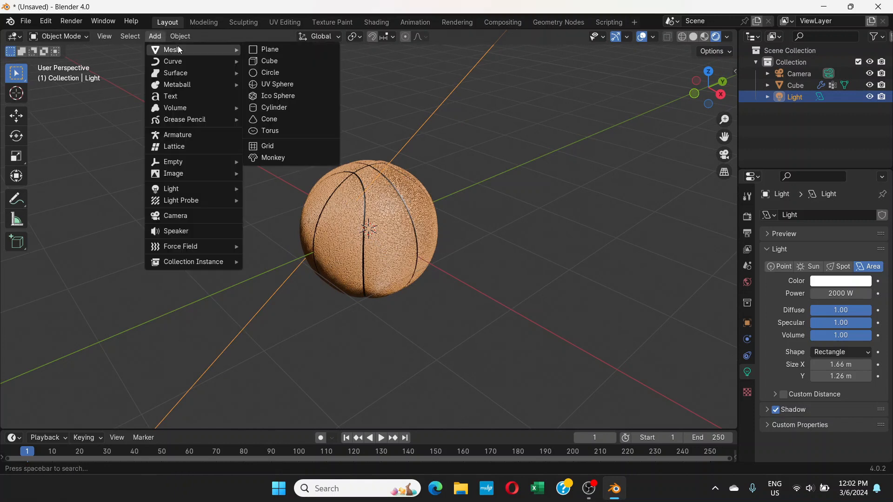
click(263, 50)
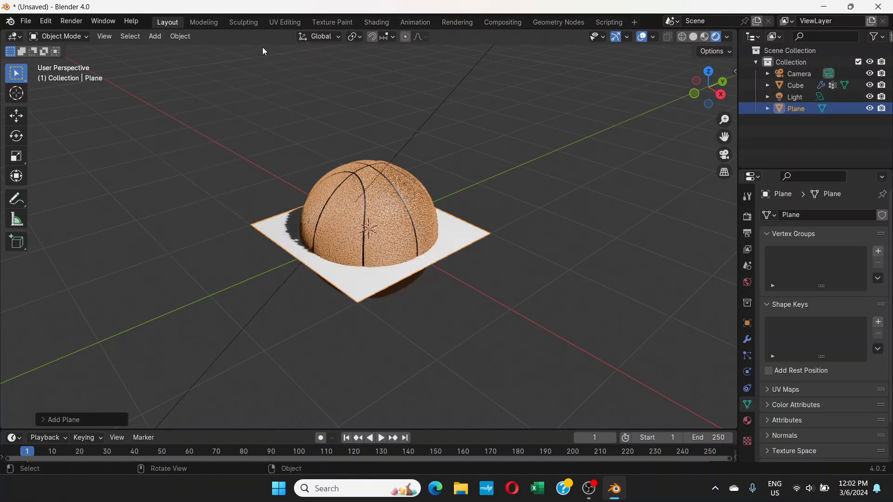
key(s)
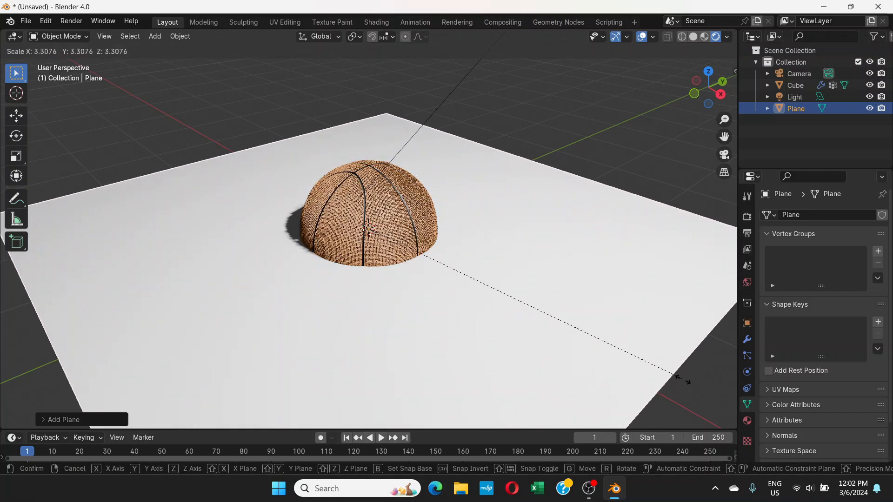
click(683, 379)
- Lower the floor plane about 0.56 m along the Z axis and check from the side how it meets the ball
key(g)
key(z)
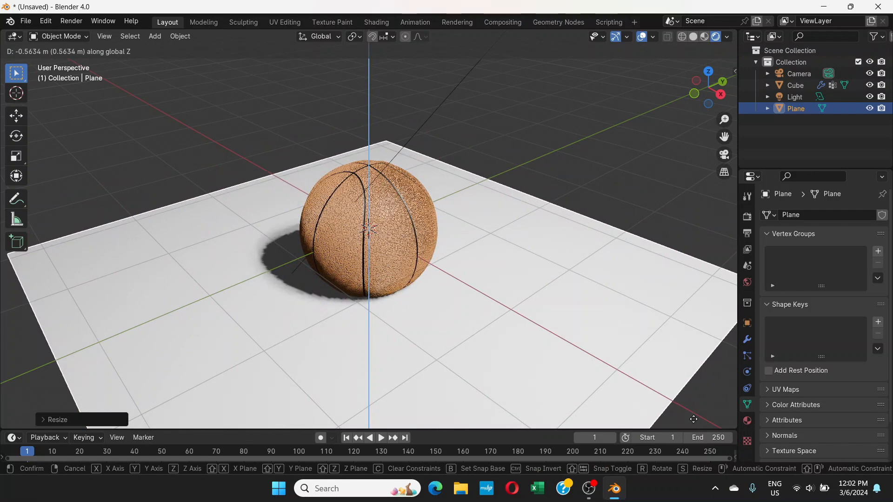
click(694, 420)
middle_drag(550, 336, 435, 243)
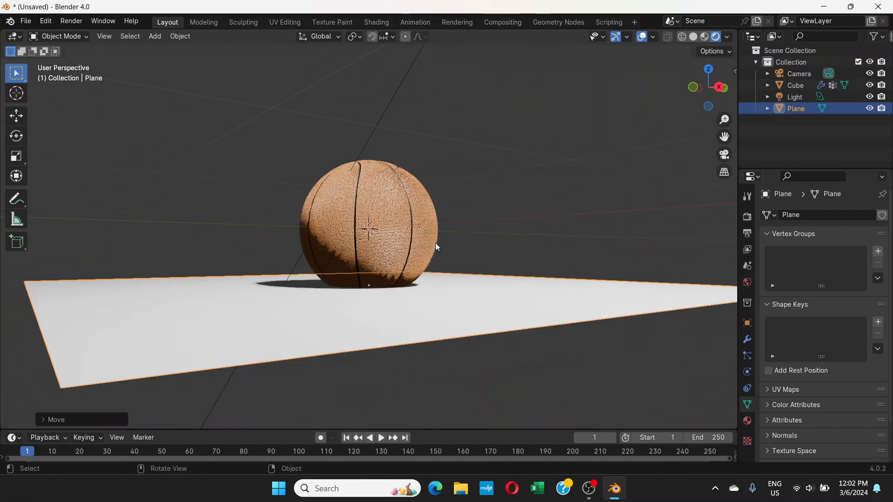
- Lower the floor plane about 0.12 m along the Z axis and fine-tune its height so the ball rests on it
key(g)
key(z)
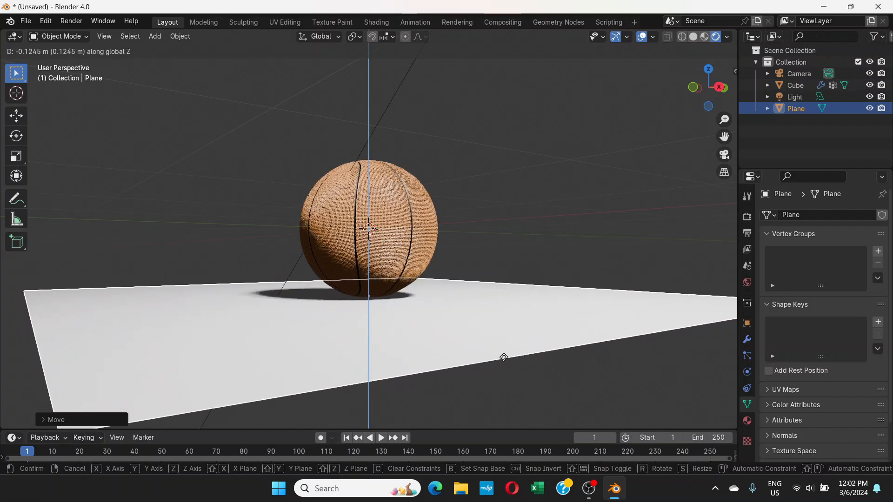
click(504, 357)
middle_drag(503, 357, 535, 378)
key(g)
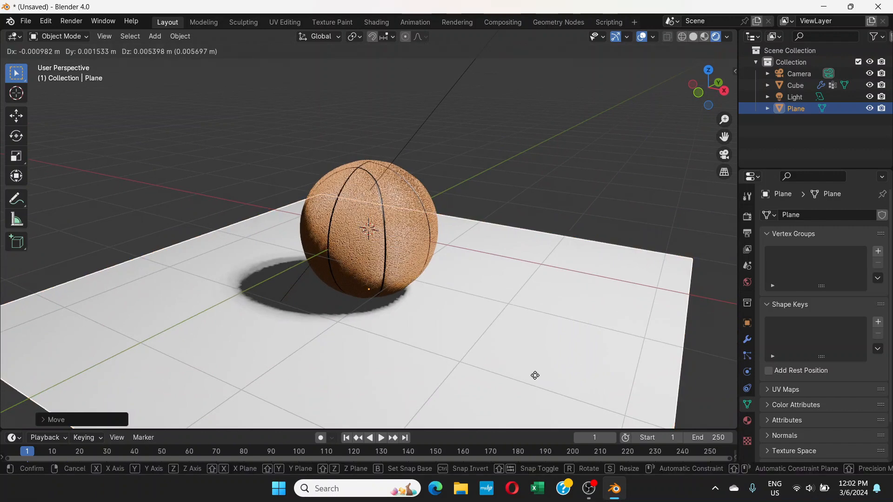
key(z)
click(534, 375)
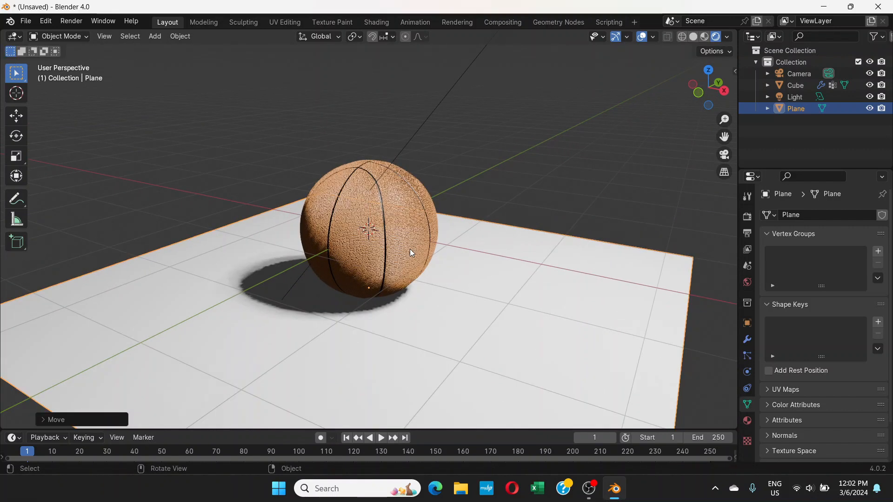
middle_drag(409, 250, 387, 253)
scroll(387, 252, up, 2)
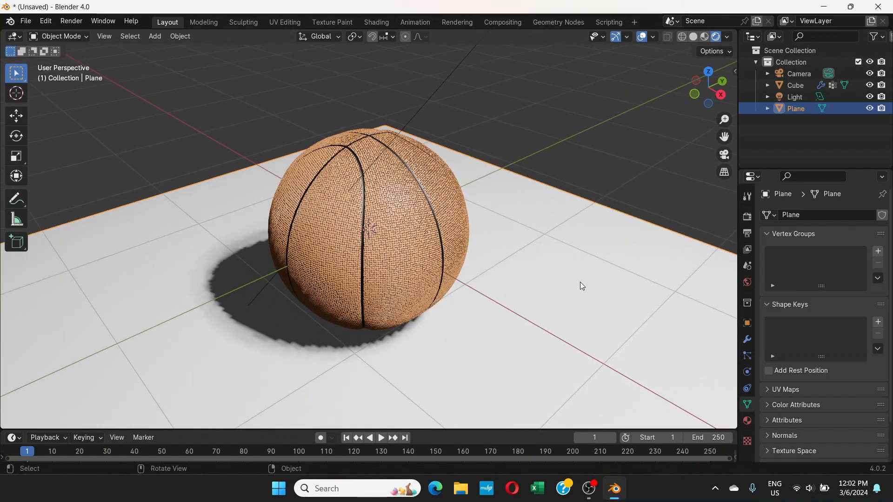
- Give the floor plane a new material with a yellow base color (hue 0.103, saturation 0.961) and hide the viewport overlays
click(747, 420)
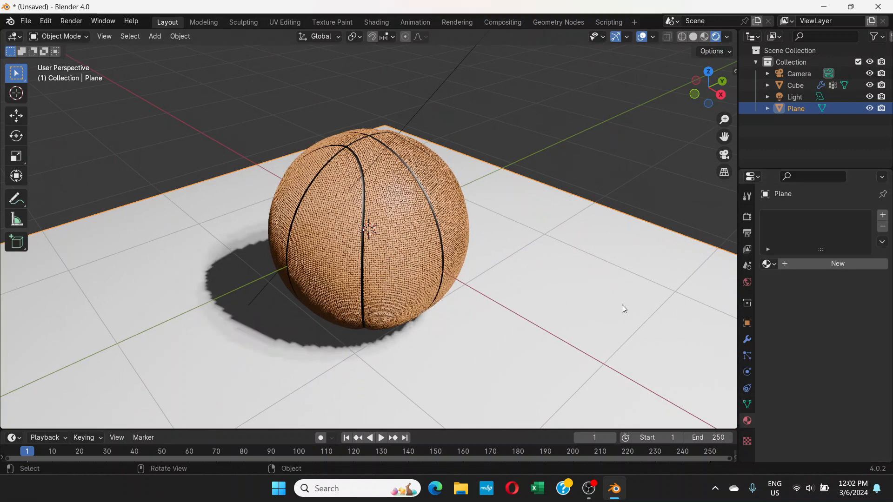
click(797, 268)
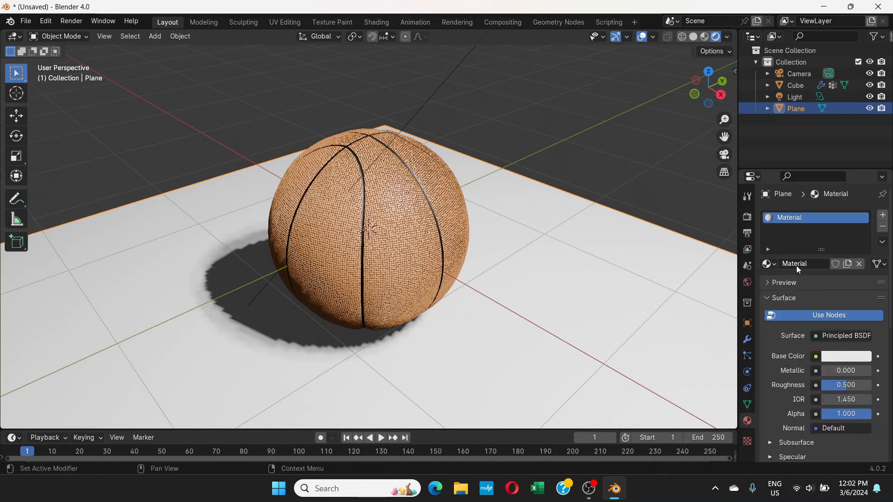
click(836, 357)
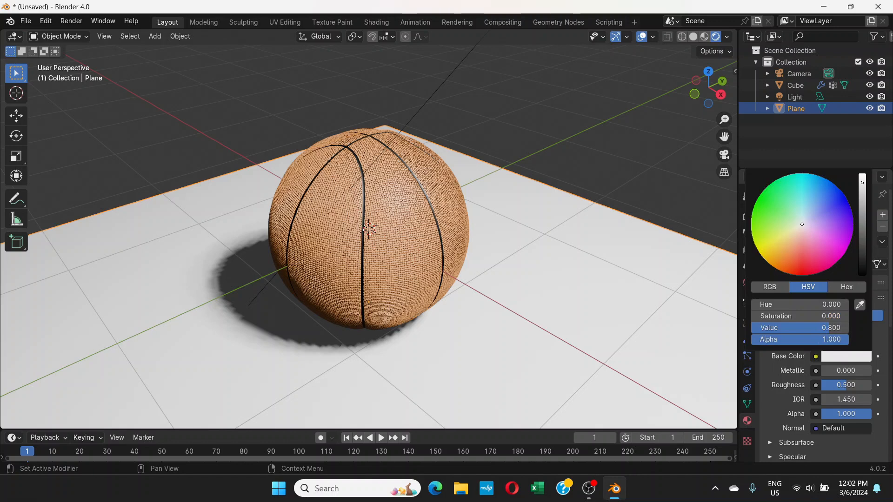
click(779, 251)
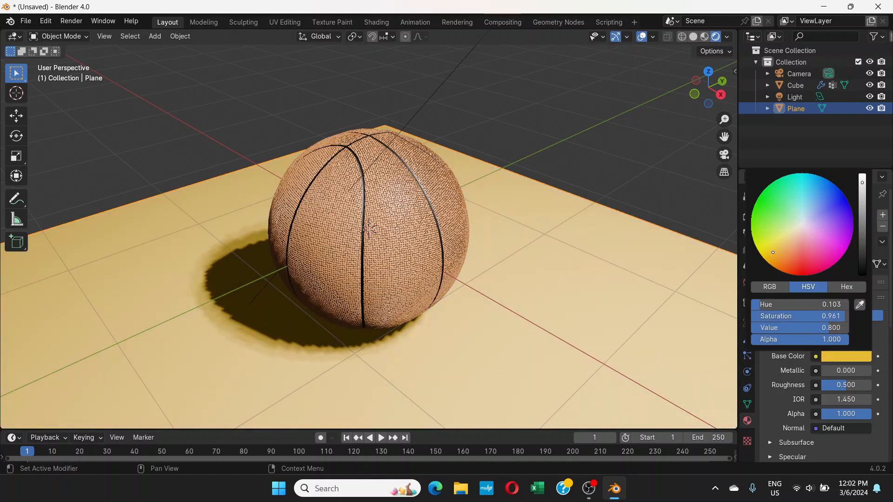
click(652, 186)
middle_drag(501, 245, 495, 246)
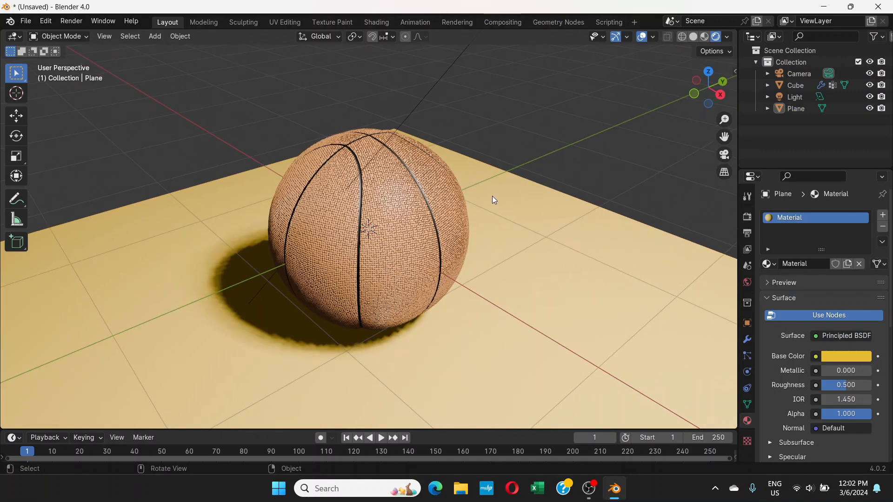
click(639, 39)
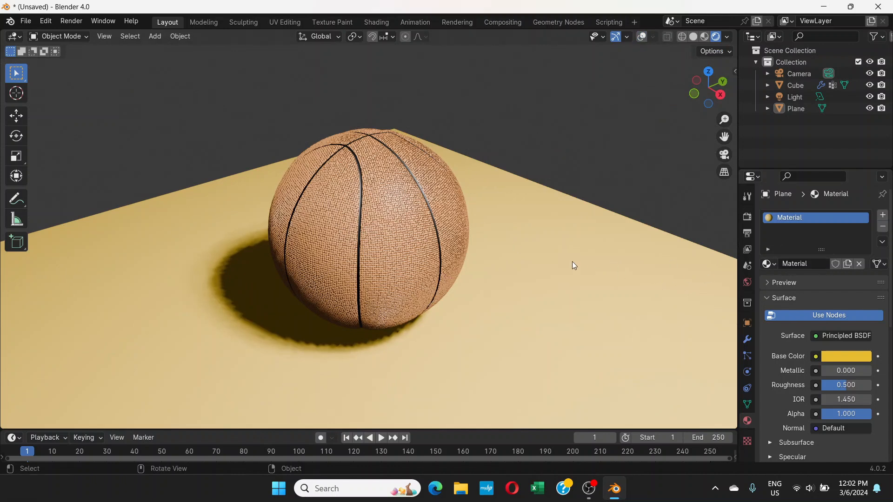
- Enable Ambient Occlusion and Screen Space Reflections with Refraction in the EEVEE render settings
click(746, 218)
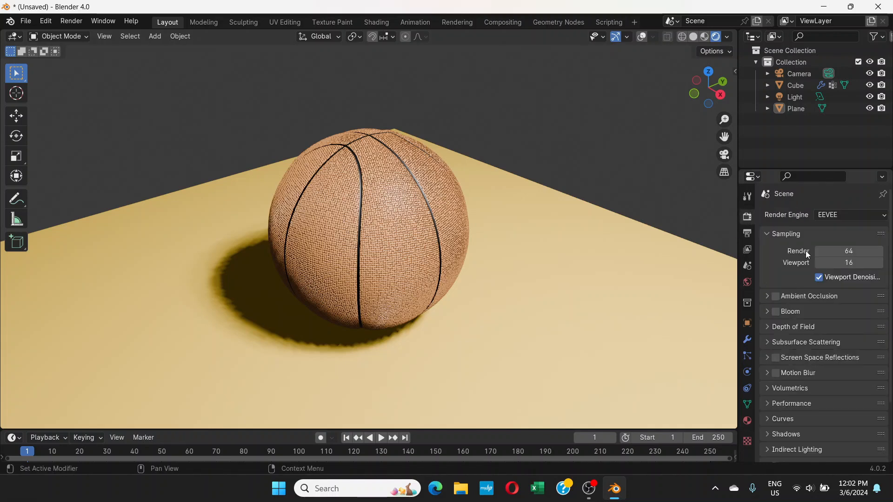
click(777, 297)
click(767, 297)
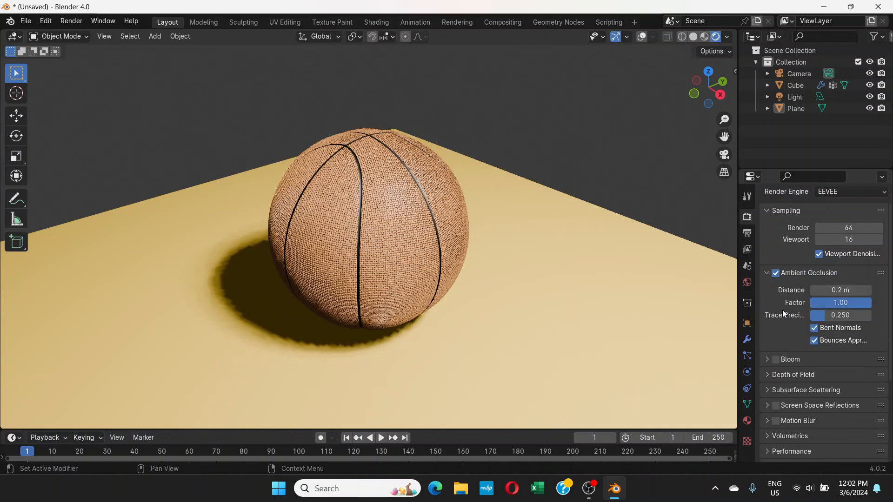
scroll(781, 307, down, 5)
click(776, 314)
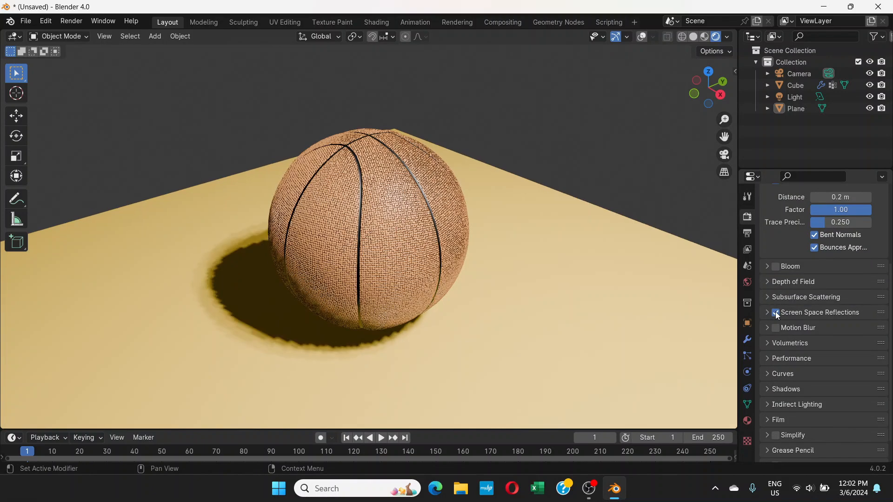
click(768, 313)
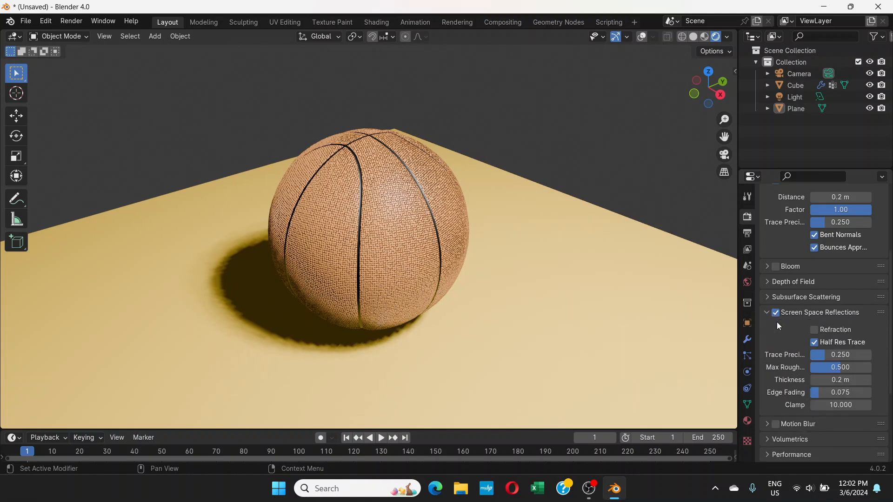
click(816, 330)
scroll(794, 329, down, 1)
scroll(795, 329, down, 4)
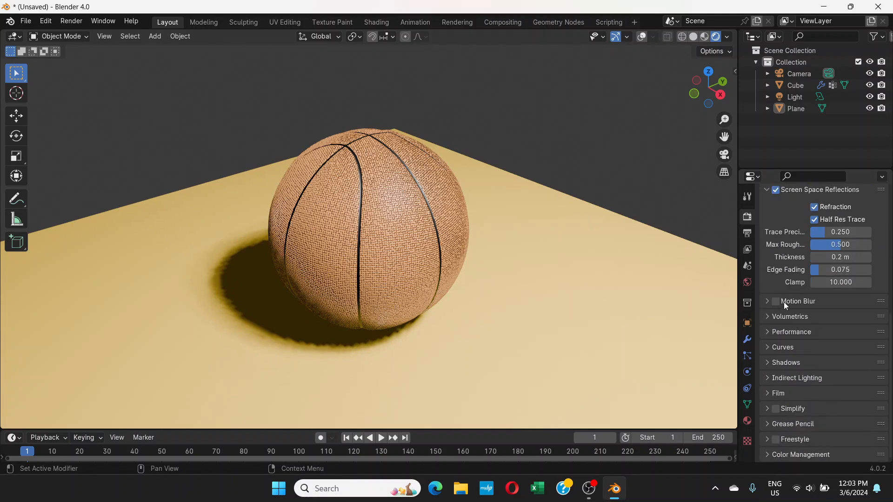
- Set the shadow Cube Size to 2048 px in the render settings and check the ball's shadow
click(770, 363)
scroll(790, 352, down, 1)
click(868, 357)
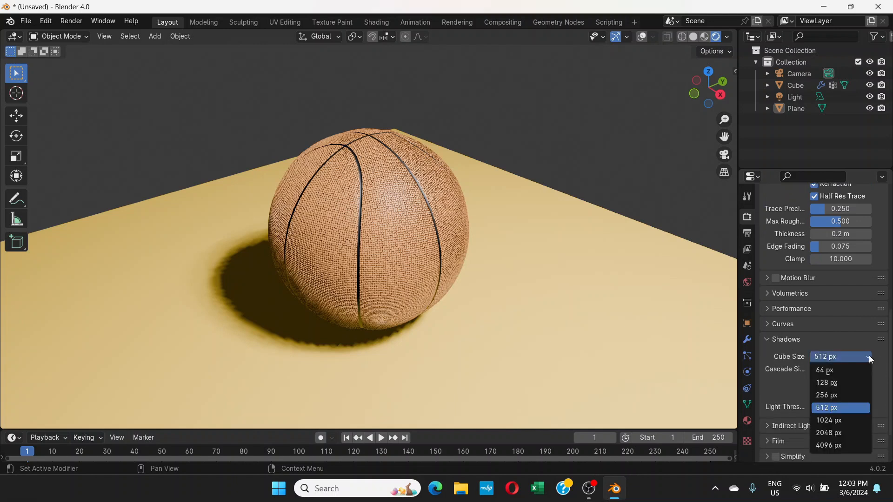
click(849, 432)
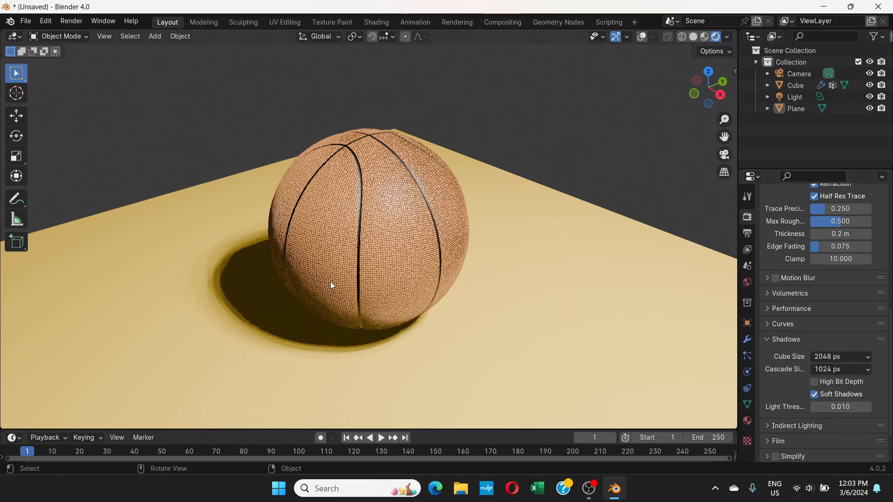
middle_drag(341, 296, 420, 284)
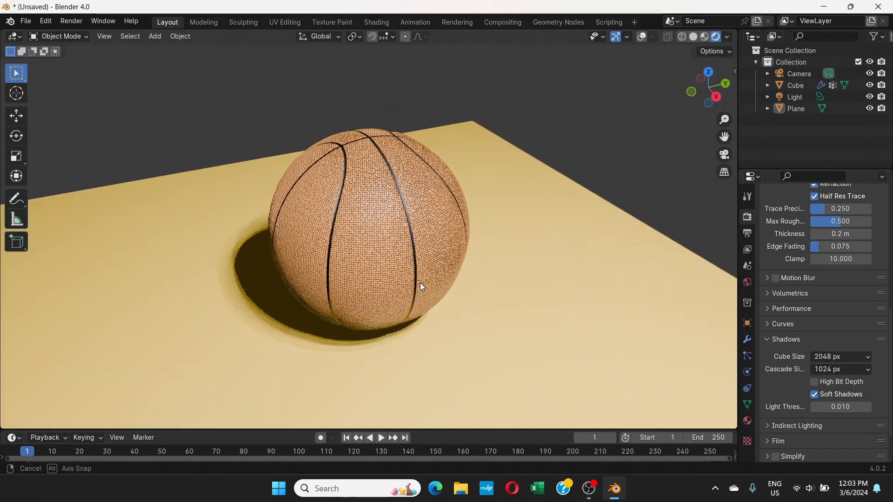
- Scale the floor plane up to more than twice its size so it fills the background behind the ball
click(535, 239)
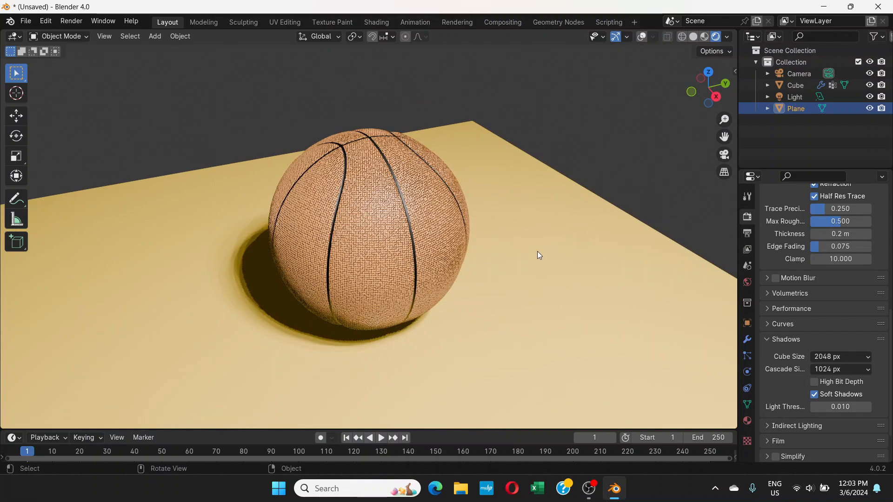
key(s)
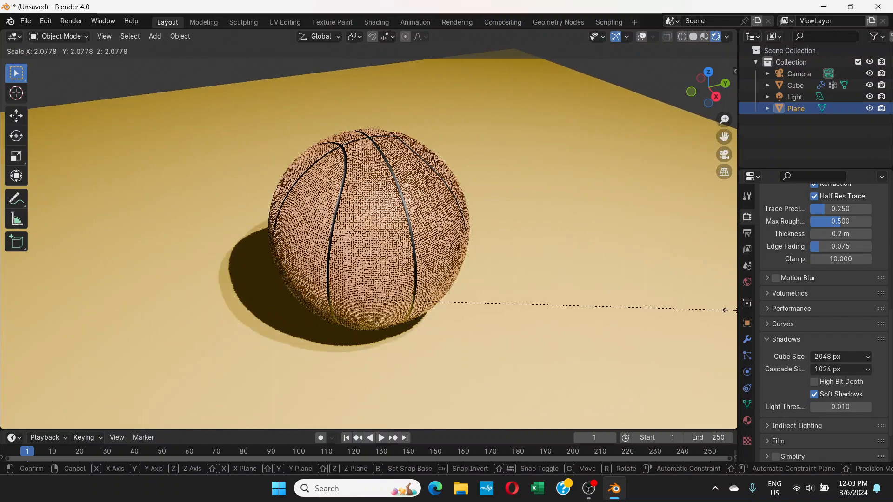
click(163, 314)
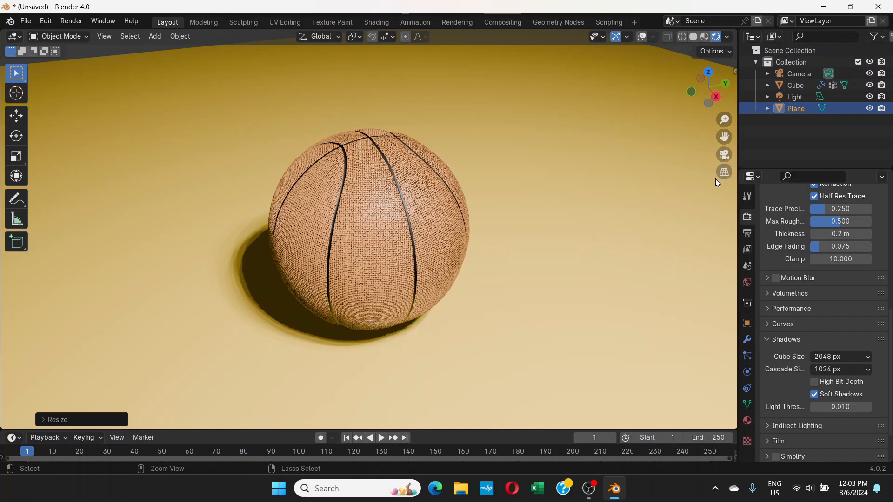
- Align the camera to the view and reframe it from farther away so the whole ball and its shadow fit the frame
key(KP_0)
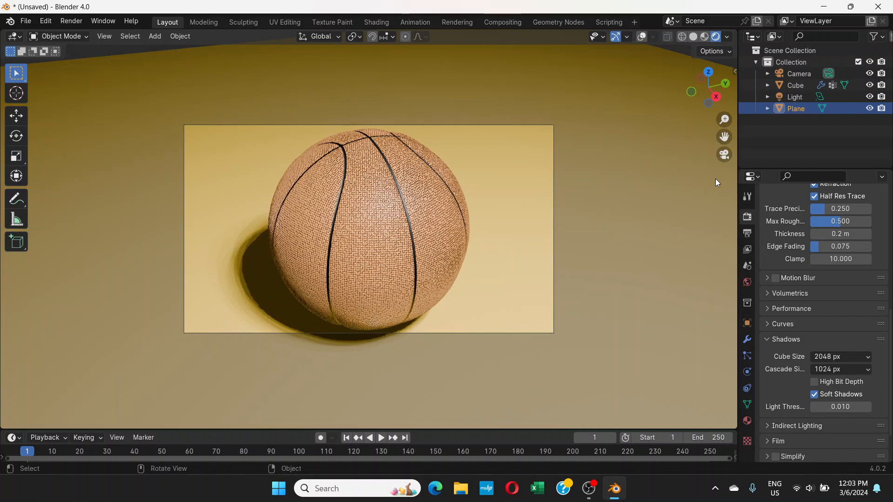
scroll(420, 200, down, 3)
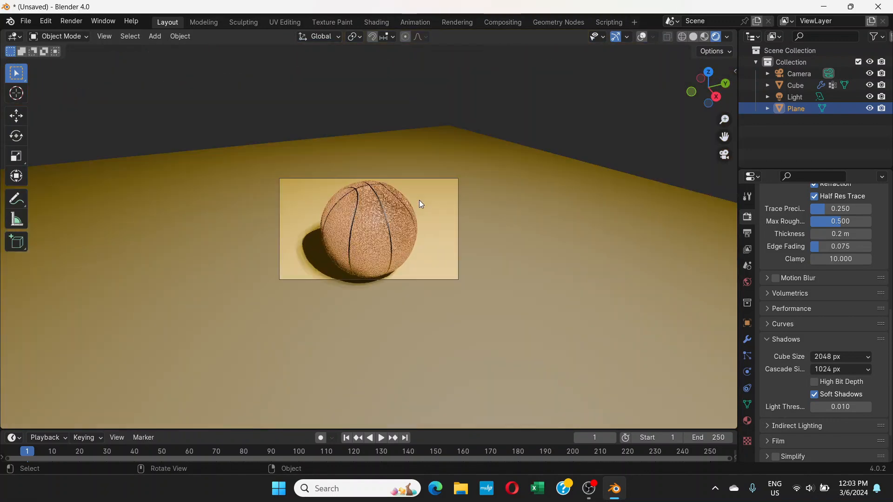
middle_drag(489, 190, 512, 180)
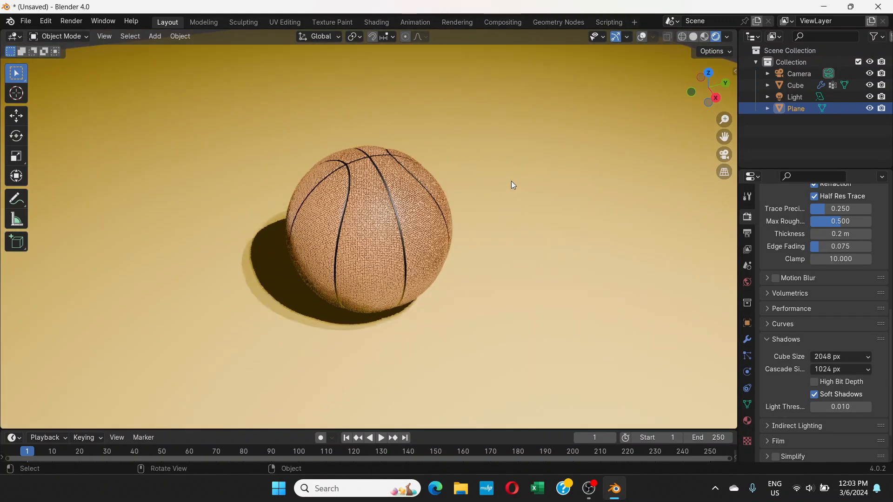
key(KP_0)
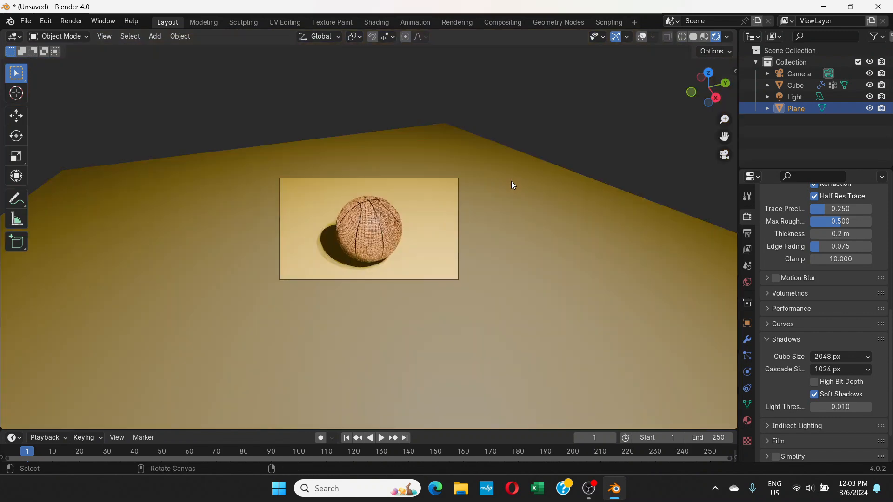
scroll(409, 251, up, 2)
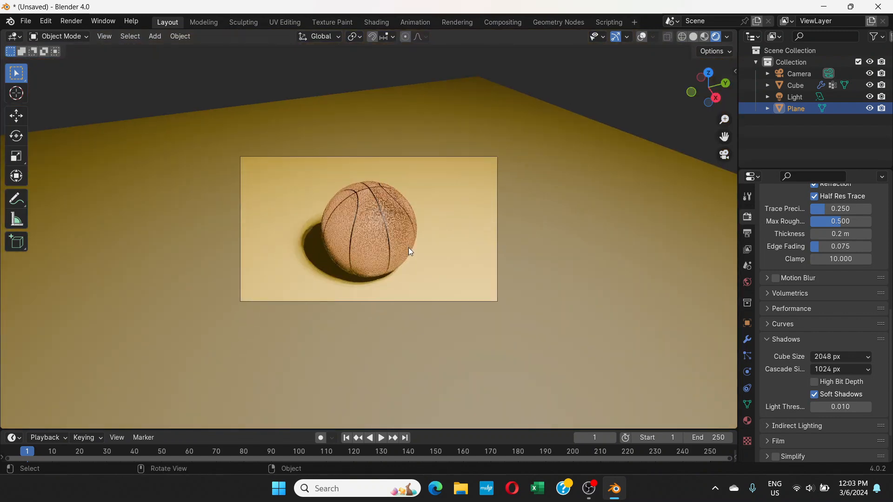
scroll(409, 251, up, 2)
scroll(409, 247, up, 2)
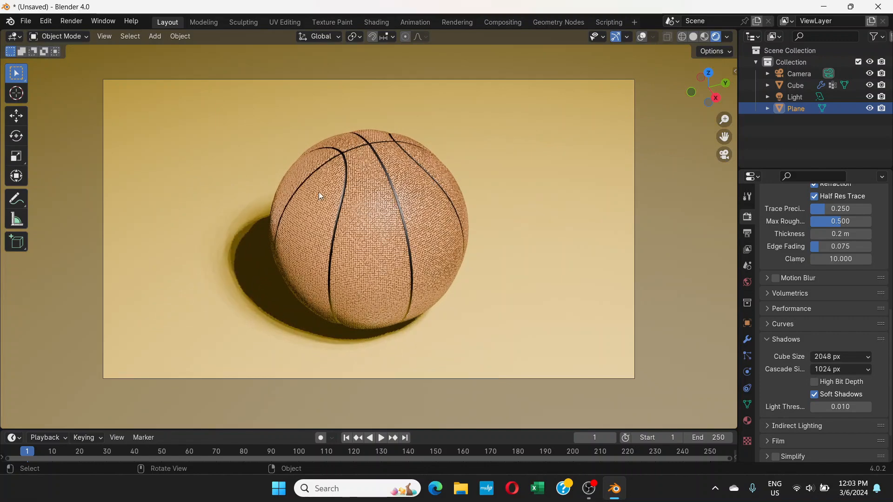
- Render the image of the basketball, inspect the result up close, and return to the main scene window
click(70, 22)
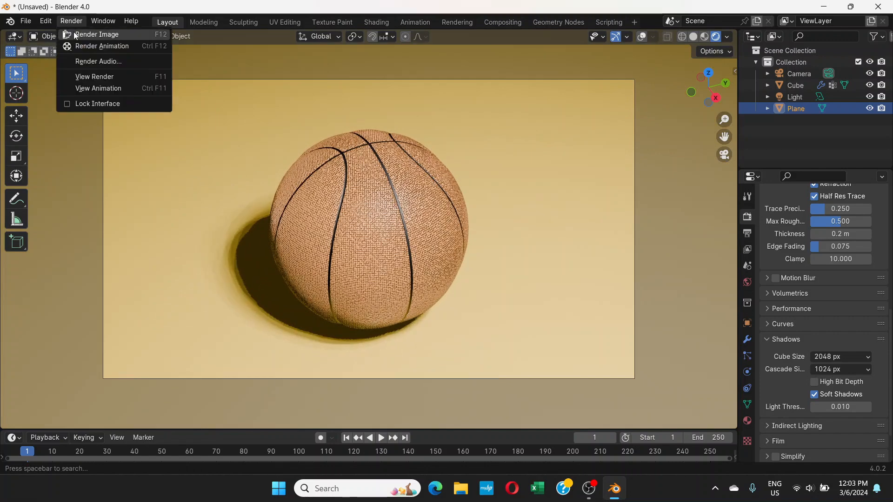
click(74, 32)
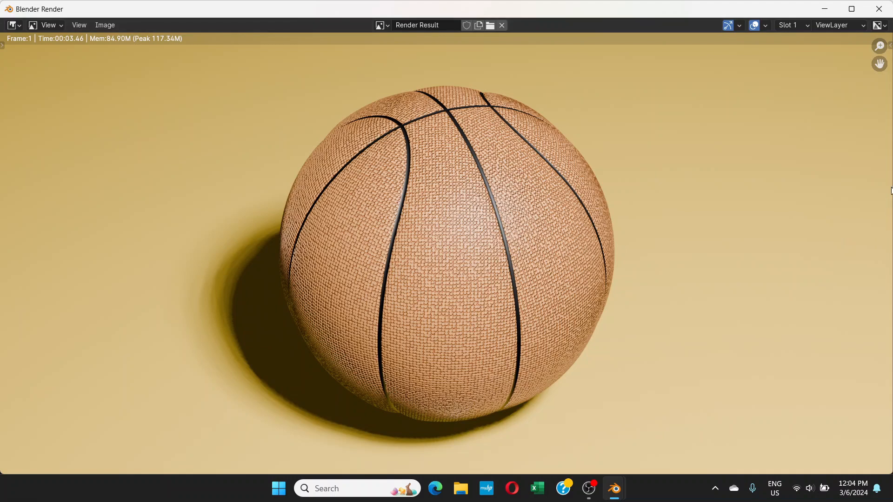
scroll(890, 168, down, 1)
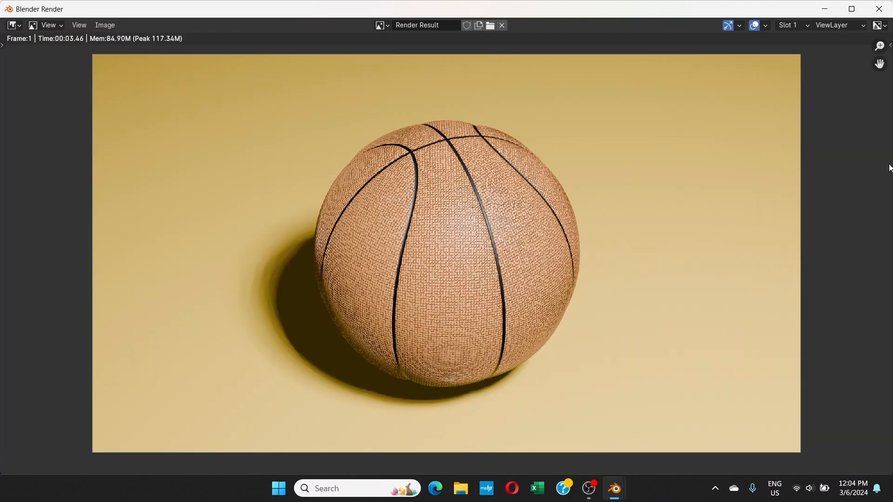
scroll(890, 167, up, 1)
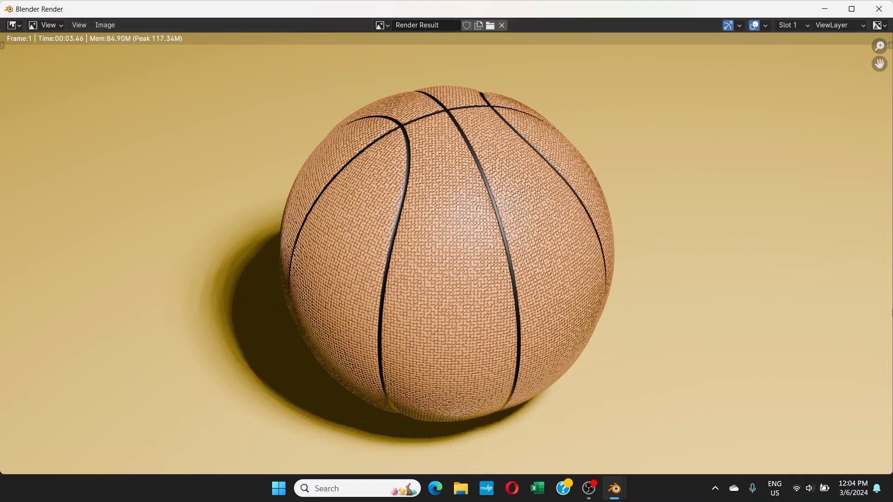
key(alt+Tab)
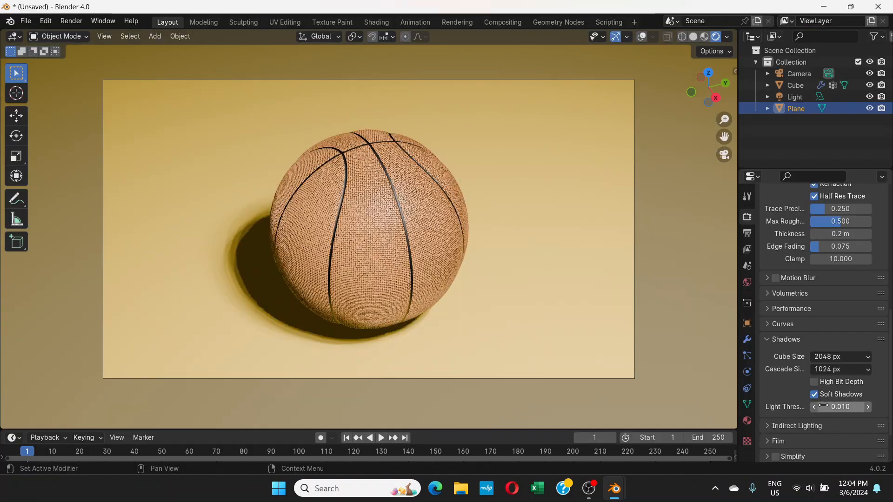